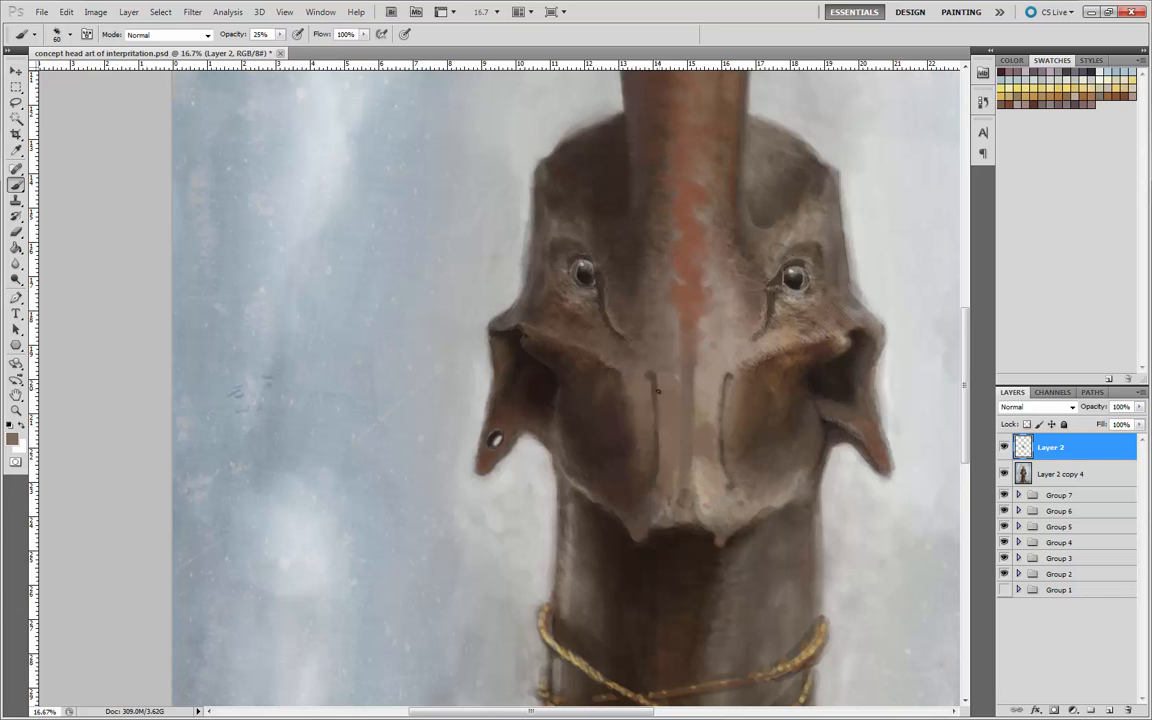
- Soften the left vertical groove on the creature's snout with brown tones sampled from the surrounding skin
key(bracketright)
key(bracketright)
drag(645, 450, 478, 532)
key(ctrl+z)
alt+click(618, 409)
alt+click(655, 479)
alt+click(656, 470)
alt+click(668, 440)
drag(654, 432, 656, 473)
key(ctrl+minus)
drag(433, 535, 457, 432)
key(ctrl+plus)
key(bracketleft)
key(bracketleft)
alt+click(735, 361)
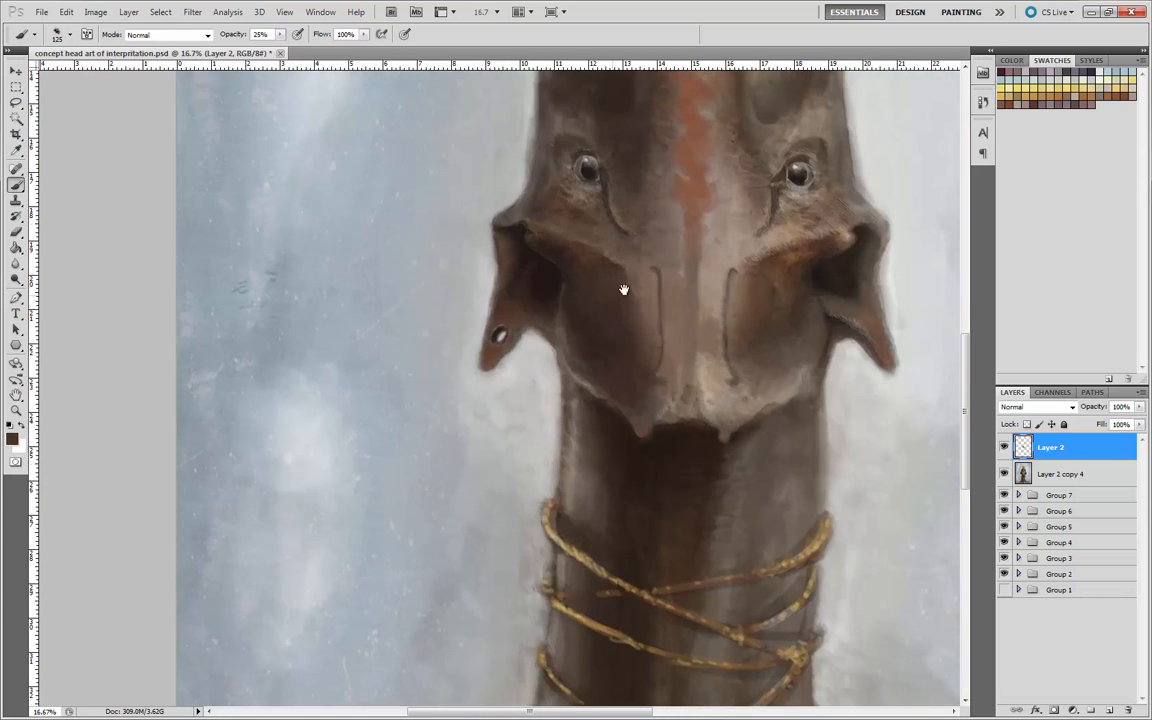
key(ctrl+minus)
drag(478, 520, 331, 604)
key(ctrl+minus)
key(ctrl+minus)
key(c)
mouse_move(396, 646)
mouse_down()
mouse_move(653, 168)
mouse_move(681, 154)
mouse_up()
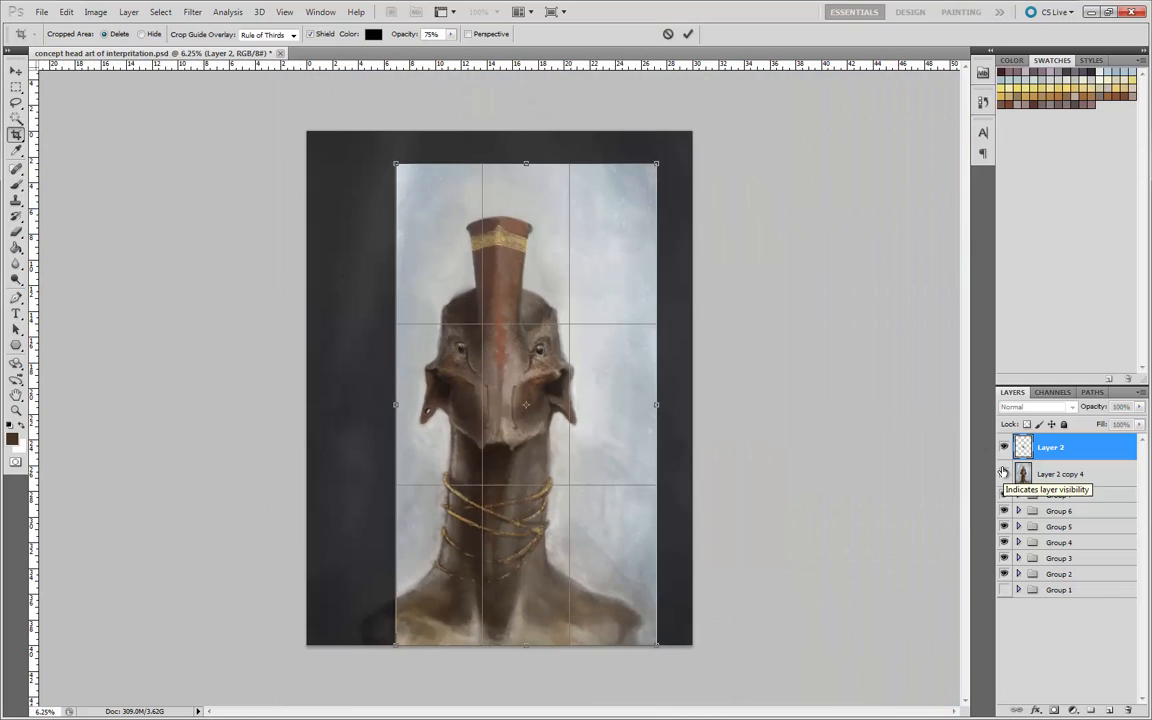
key(Escape)
- Extend the red stripe down the centre of the snout with the Brush, using sampled reddish and brown skin tones
key(ctrl+plus)
key(ctrl+plus)
key(b)
alt+click(497, 371)
alt+click(497, 390)
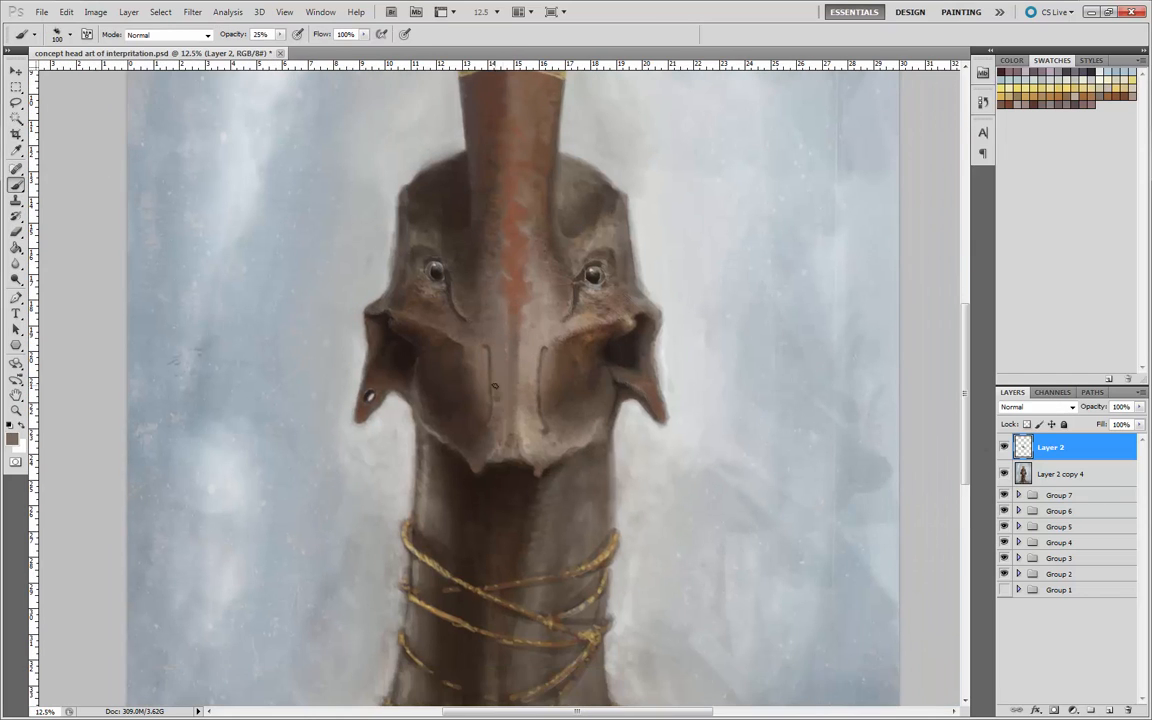
alt+click(522, 281)
drag(521, 322, 518, 410)
drag(357, 431, 492, 369)
- Retouch the edge of the neck below the right jaw with a smaller brush and tones sampled there
key(ctrl+plus)
drag(750, 388, 670, 445)
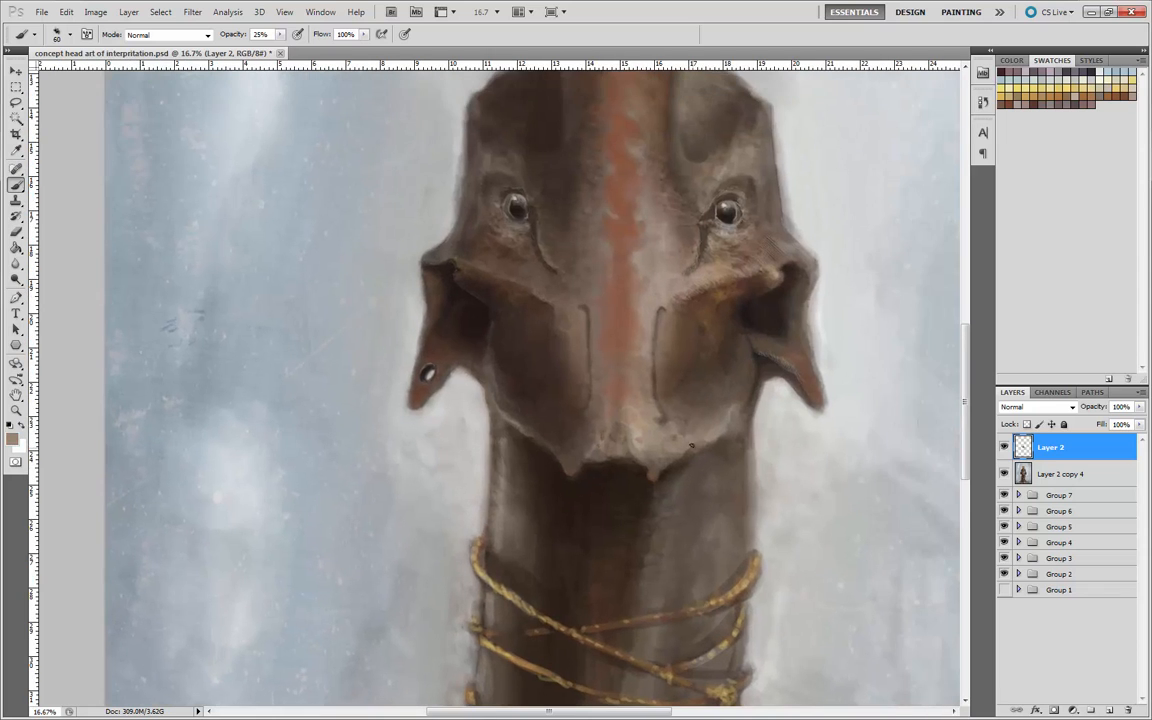
key(bracketleft)
key(bracketleft)
key(bracketleft)
key(bracketleft)
key(bracketleft)
key(bracketleft)
alt+click(743, 465)
drag(743, 465, 735, 545)
alt+click(752, 470)
drag(748, 602, 747, 640)
- Paint small light notches along the inner edge of the right snout groove, using sampled skin tones
drag(655, 312, 653, 332)
alt+click(654, 337)
key(ctrl+plus)
key(bracketright)
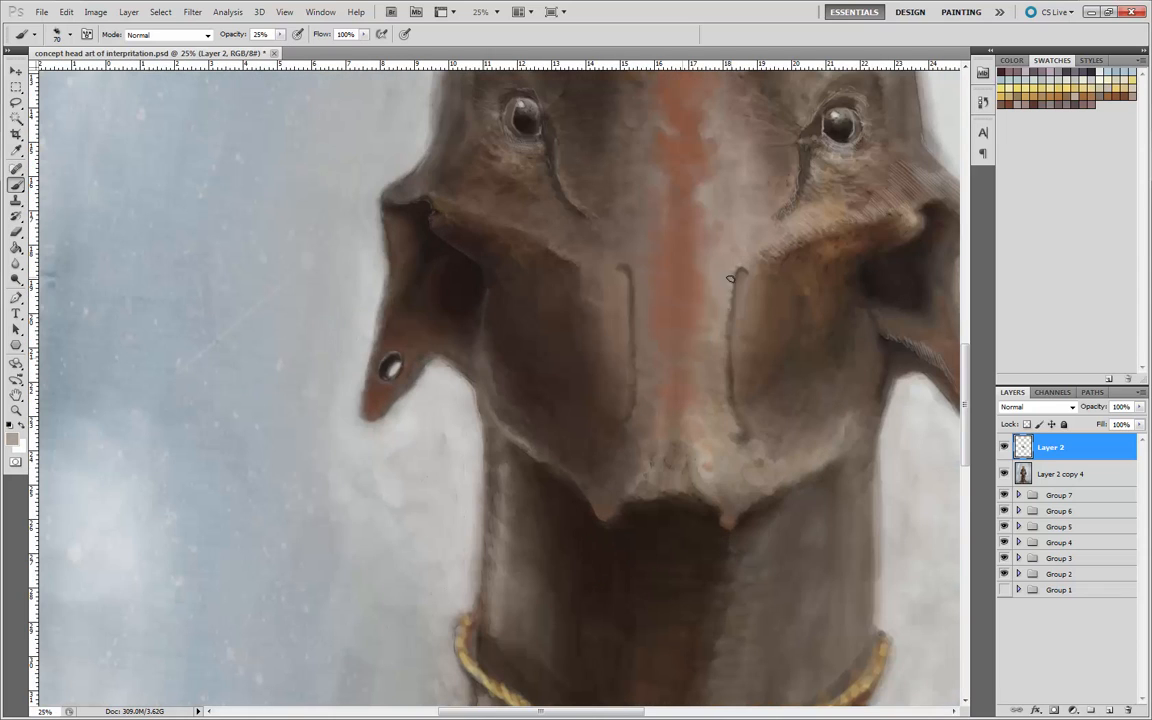
drag(734, 275, 727, 322)
mouse_move(727, 345)
mouse_down()
mouse_move(725, 418)
mouse_move(737, 385)
mouse_up()
alt+click(740, 277)
key(bracketleft)
key(bracketleft)
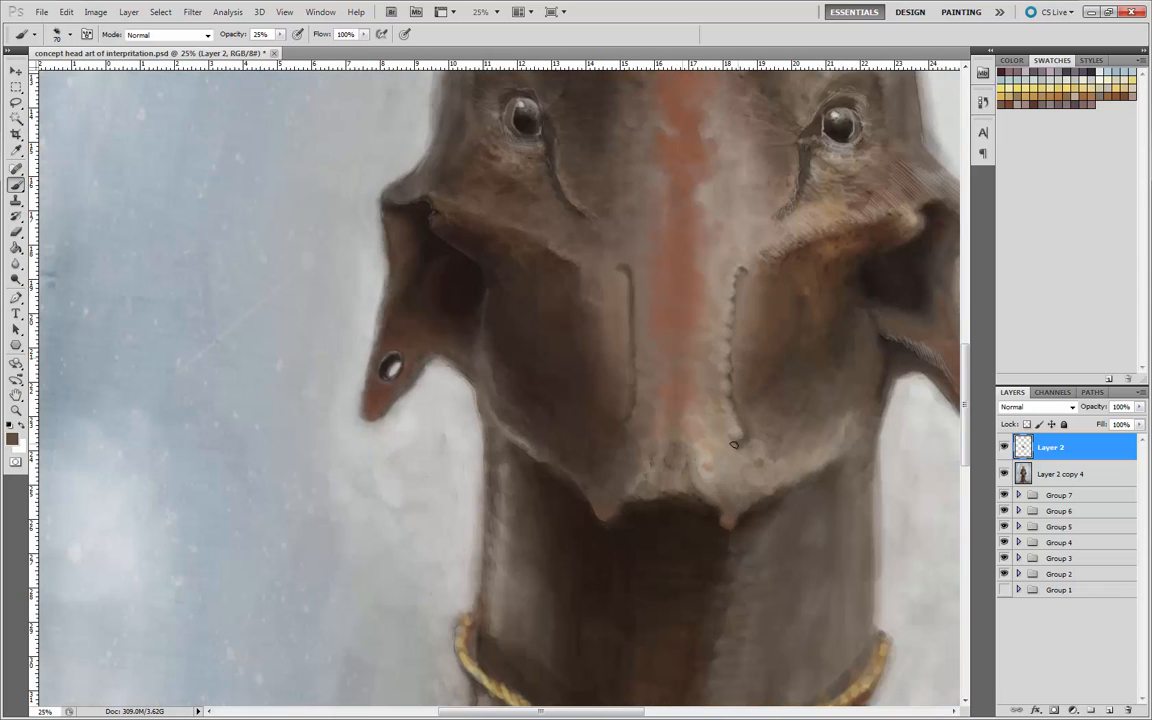
- Refine the upper end of the right snout groove with a smaller brush and sampled browns
key(ctrl+minus)
key(ctrl+minus)
key(ctrl+plus)
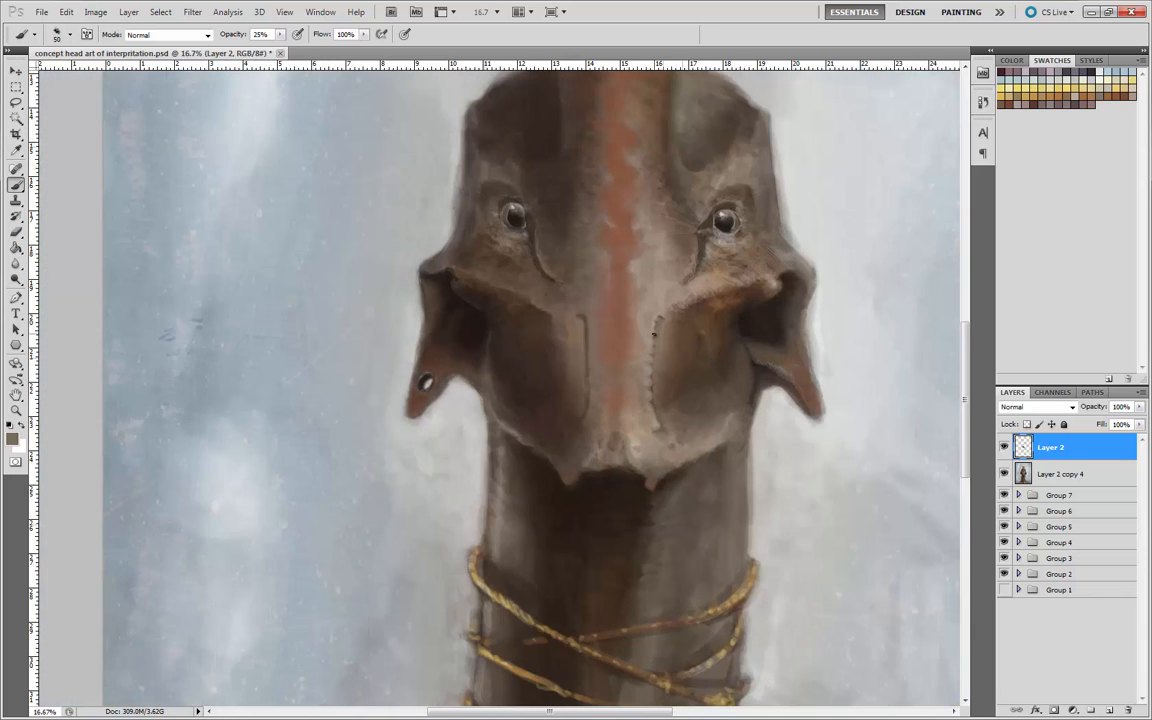
key(ctrl+plus)
key(ctrl+minus)
alt+click(657, 326)
key(bracketleft)
mouse_move(658, 332)
mouse_down()
mouse_move(651, 391)
mouse_move(660, 325)
mouse_up()
alt+click(667, 332)
key(ctrl+minus)
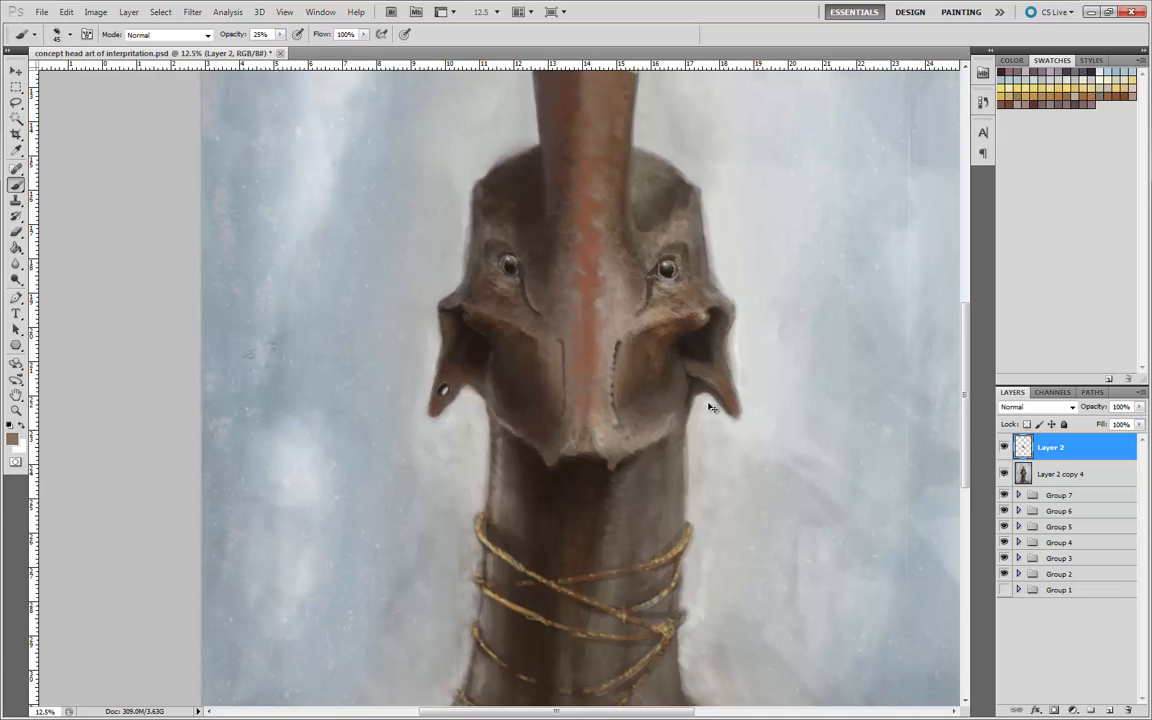
- Deepen the shadow inside the right snout groove with dark brown sampled from the cheek
key(ctrl+plus)
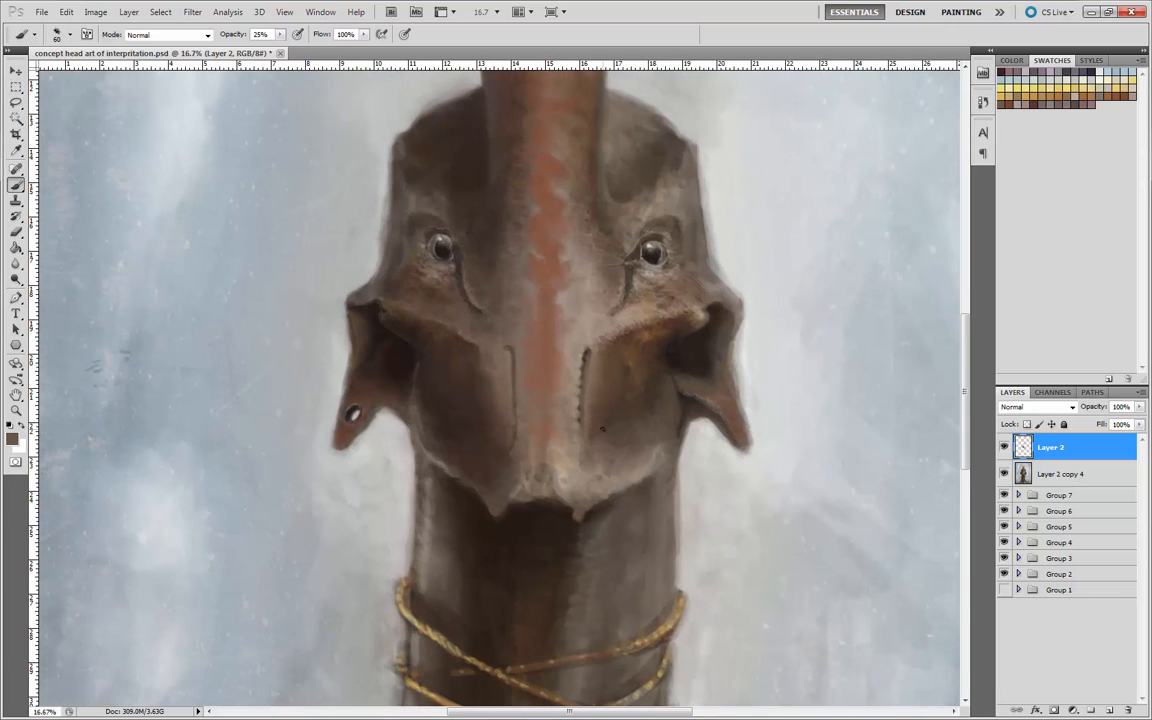
alt+click(600, 400)
mouse_move(602, 362)
mouse_down()
mouse_move(595, 427)
mouse_move(588, 372)
mouse_up()
alt+click(604, 390)
alt+click(620, 419)
key(bracketright)
key(ctrl+plus)
key(bracketright)
key(bracketright)
key(bracketleft)
key(bracketleft)
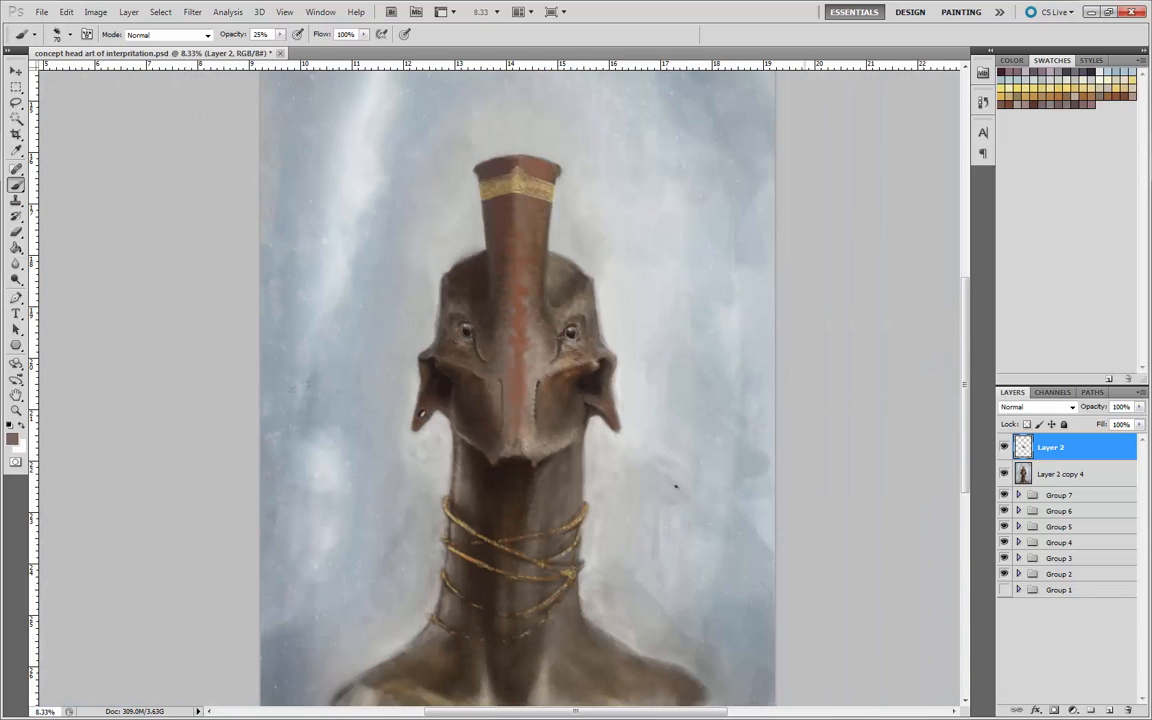
- Compare the painting with and without Layer 2, and paint matching dark notches along the left snout groove
key(ctrl+0)
mouse_move(1004, 447)
mouse_down()
mouse_move(1008, 515)
mouse_move(1004, 451)
mouse_up()
key(ctrl+plus)
key(ctrl+plus)
key(ctrl+plus)
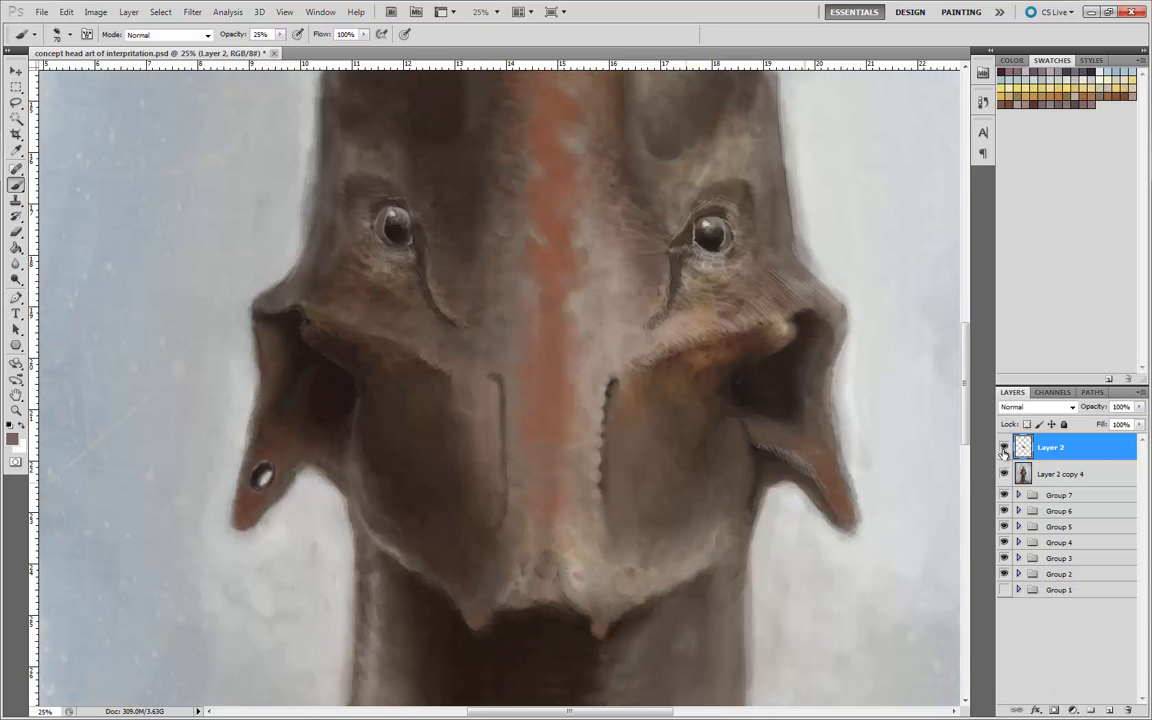
alt+click(626, 385)
mouse_move(507, 385)
mouse_down()
mouse_move(506, 538)
mouse_move(491, 514)
mouse_up()
alt+click(476, 430)
key(ctrl+minus)
key(ctrl+minus)
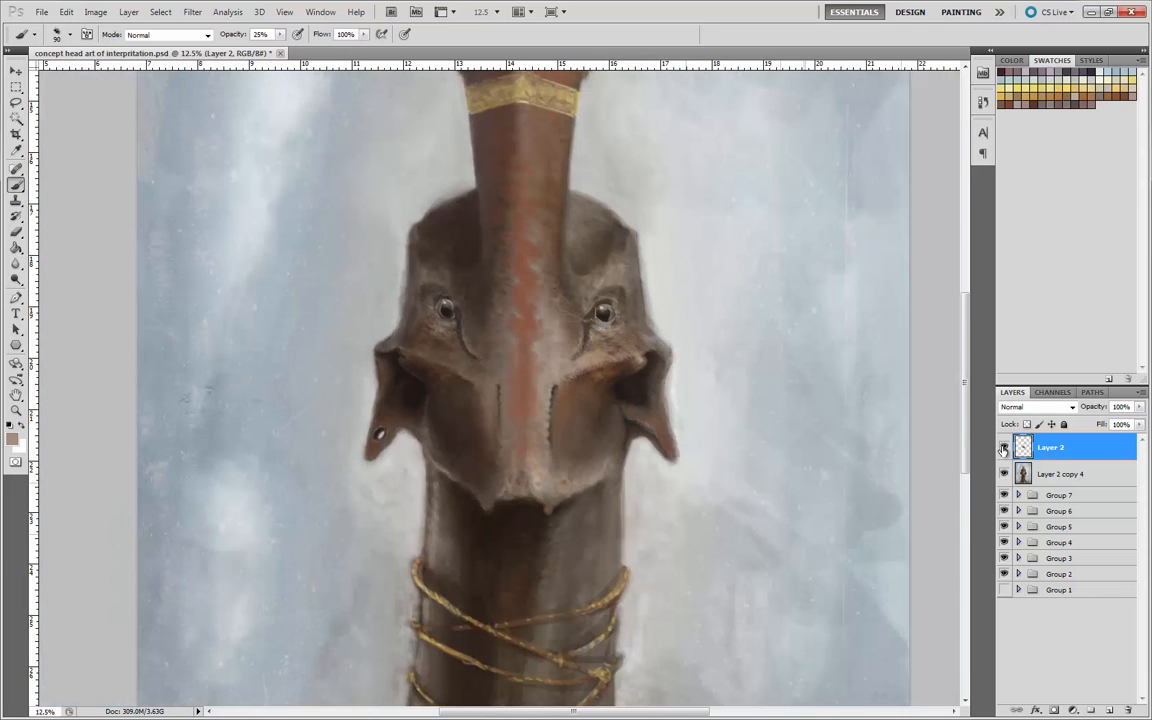
- Paint over the two vertical snout grooves with skin tones sampled beside them
key(bracketright)
key(bracketright)
key(bracketright)
key(bracketright)
key(bracketleft)
key(bracketleft)
key(bracketleft)
key(bracketleft)
key(bracketleft)
alt+click(541, 408)
- Paint a thin dark curved line across the lower snout, using brown sampled from the cheeks
key(bracketright)
key(bracketright)
key(bracketright)
key(bracketright)
alt+click(484, 445)
alt+click(543, 443)
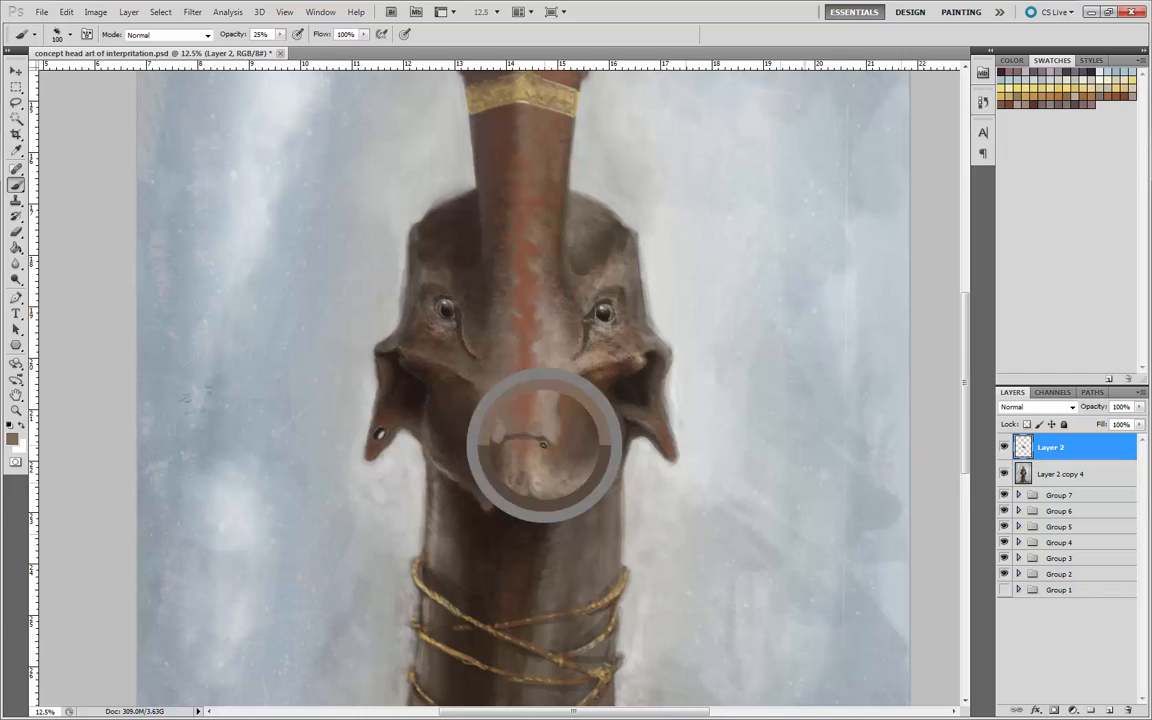
key(bracketleft)
key(bracketleft)
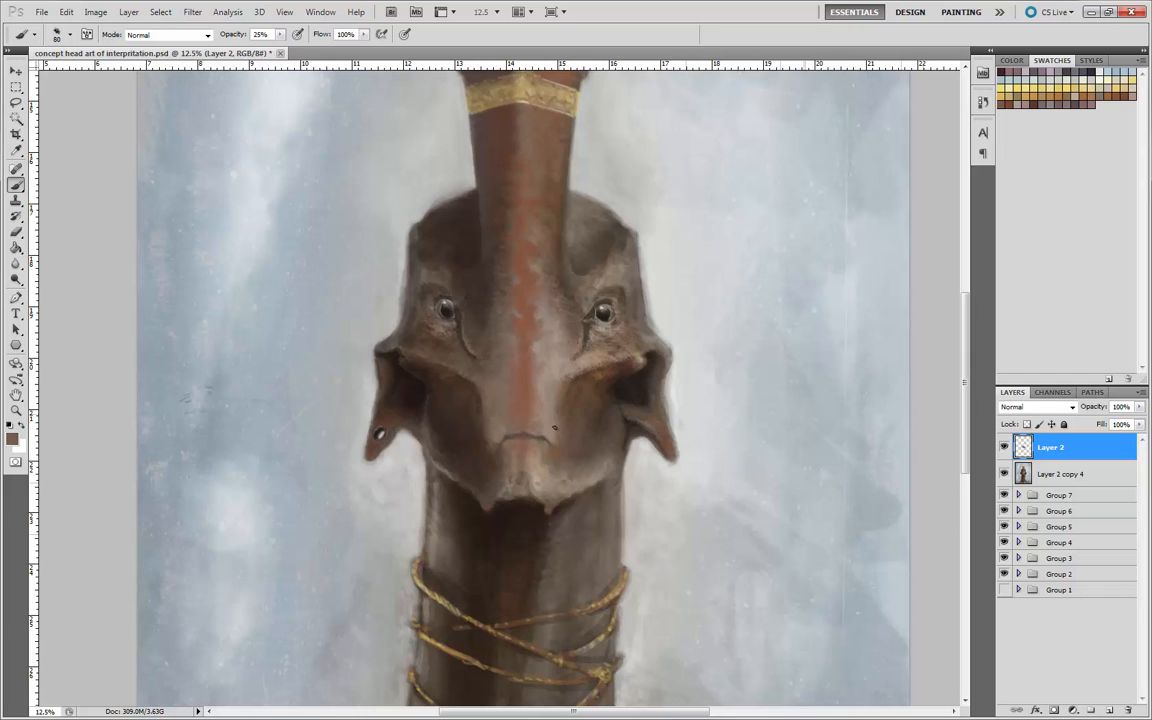
- Blend the skin around the ends of the curved snout line with a smaller brush and sampled cheek tones
alt+click(589, 418)
key(ctrl+plus)
key(bracketleft)
key(bracketleft)
key(bracketleft)
alt+click(565, 322)
alt+click(530, 341)
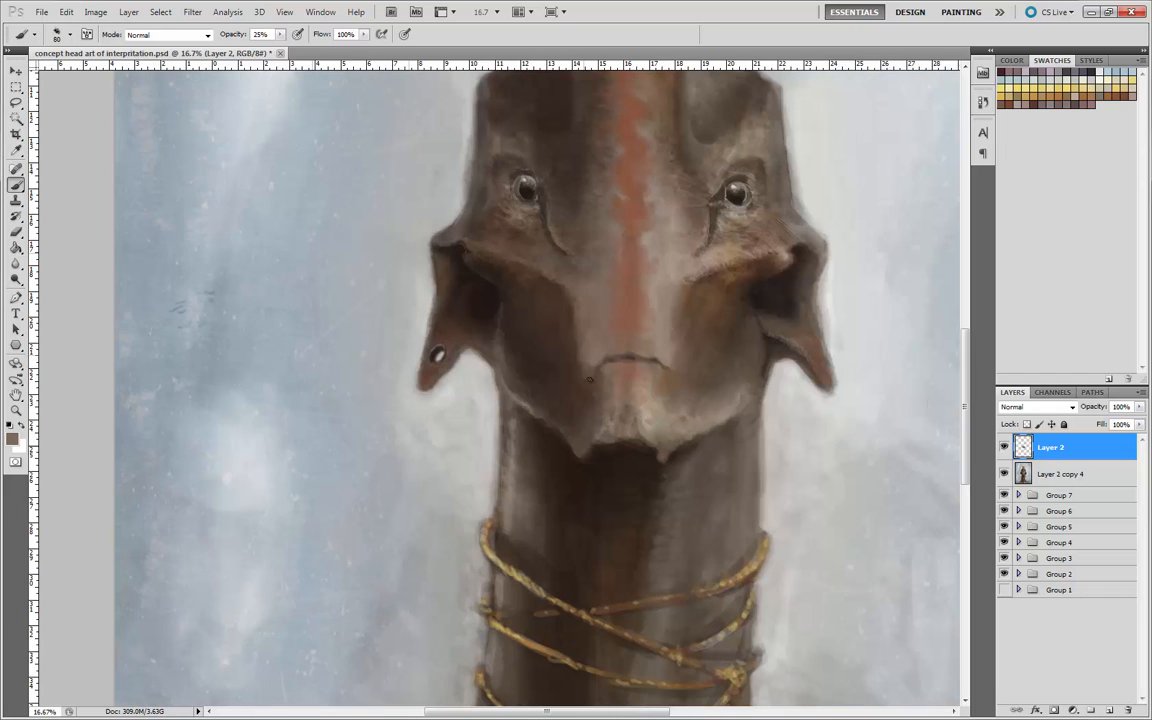
- Retouch the lower snout around the curved line with short strokes of locally sampled tones
alt+click(616, 411)
alt+click(544, 498)
alt+click(530, 437)
alt+click(612, 301)
alt+click(618, 436)
drag(606, 436, 631, 436)
alt+click(618, 430)
- Dab sampled colour over the middle of the snout with a much larger brush, and return to a small brush
key(bracketright)
key(bracketright)
key(bracketright)
key(bracketright)
key(bracketright)
key(bracketright)
key(bracketright)
key(bracketright)
key(bracketright)
key(bracketright)
key(bracketright)
key(bracketright)
key(bracketright)
key(bracketright)
click(627, 358)
key(bracketleft)
key(bracketleft)
key(bracketleft)
key(bracketleft)
key(bracketleft)
key(bracketleft)
key(bracketleft)
key(bracketleft)
key(bracketleft)
key(bracketleft)
key(bracketleft)
key(bracketleft)
key(bracketleft)
key(bracketleft)
key(bracketleft)
alt+click(608, 306)
key(ctrl+minus)
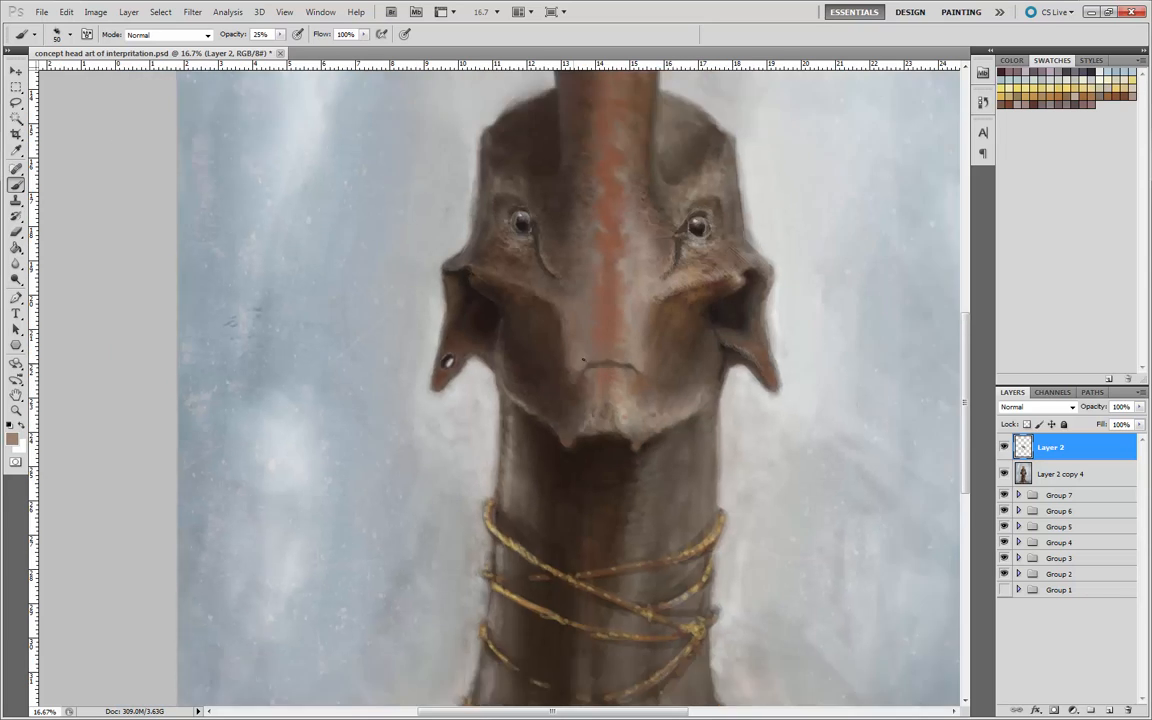
- Blend the inner edges of the cheek hollows into the snout with brown tones sampled on both sides
drag(550, 340, 693, 303)
alt+click(693, 300)
alt+click(690, 297)
alt+click(795, 283)
alt+click(793, 288)
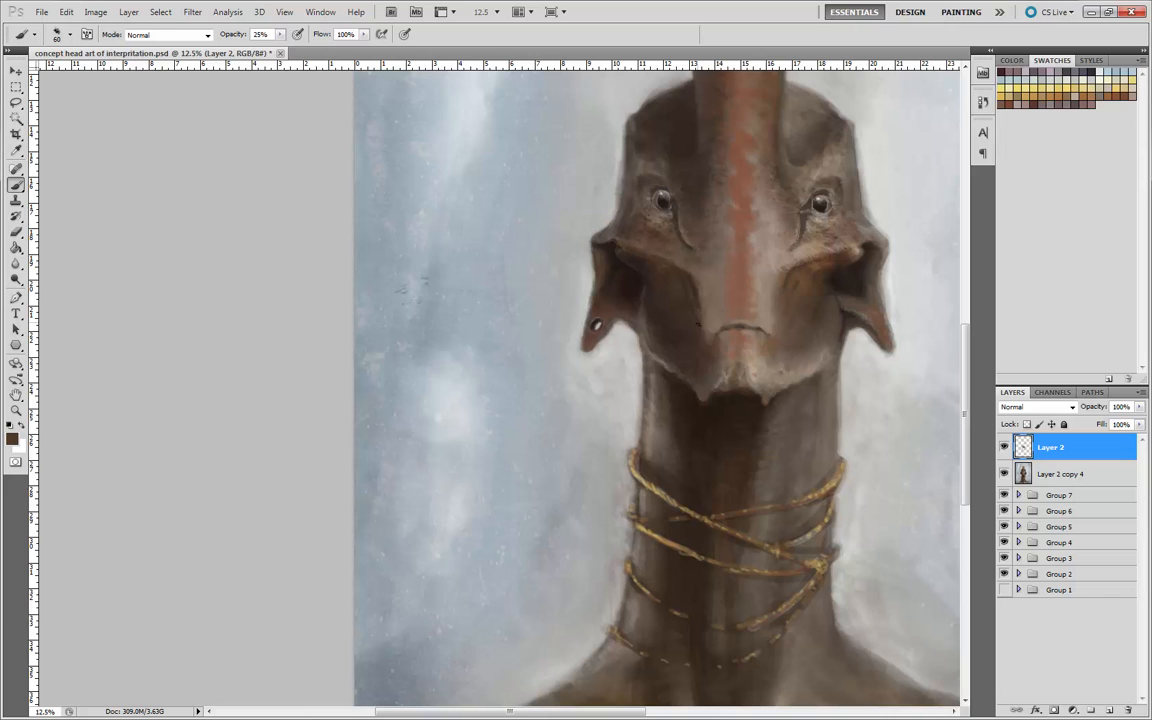
- Rework the middle of the curved snout line with a smaller brush and tones sampled around it
key(bracketleft)
key(bracketleft)
alt+click(748, 320)
alt+click(744, 325)
- Clean up the outer edge of the jaw and upper neck below the right ear with sampled background grey and a larger brush
drag(810, 400, 821, 335)
alt+click(866, 340)
mouse_move(848, 302)
mouse_down()
mouse_move(848, 392)
mouse_move(825, 434)
mouse_up()
key(bracketright)
key(bracketright)
key(bracketright)
key(bracketright)
key(bracketright)
drag(825, 352, 826, 428)
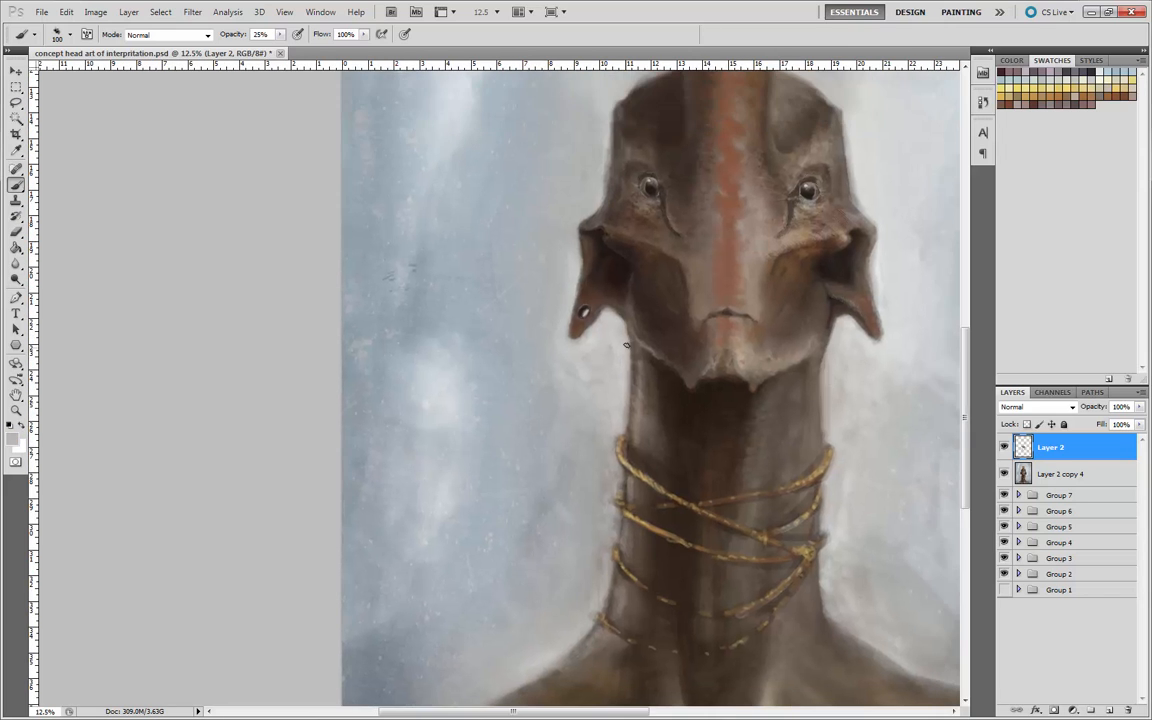
- Compare the painting with and without Layer 2 and Layer 2 copy 4
drag(511, 419, 427, 463)
click(1004, 448)
click(1004, 448)
key(bracketleft)
key(bracketleft)
key(bracketleft)
alt+click(680, 297)
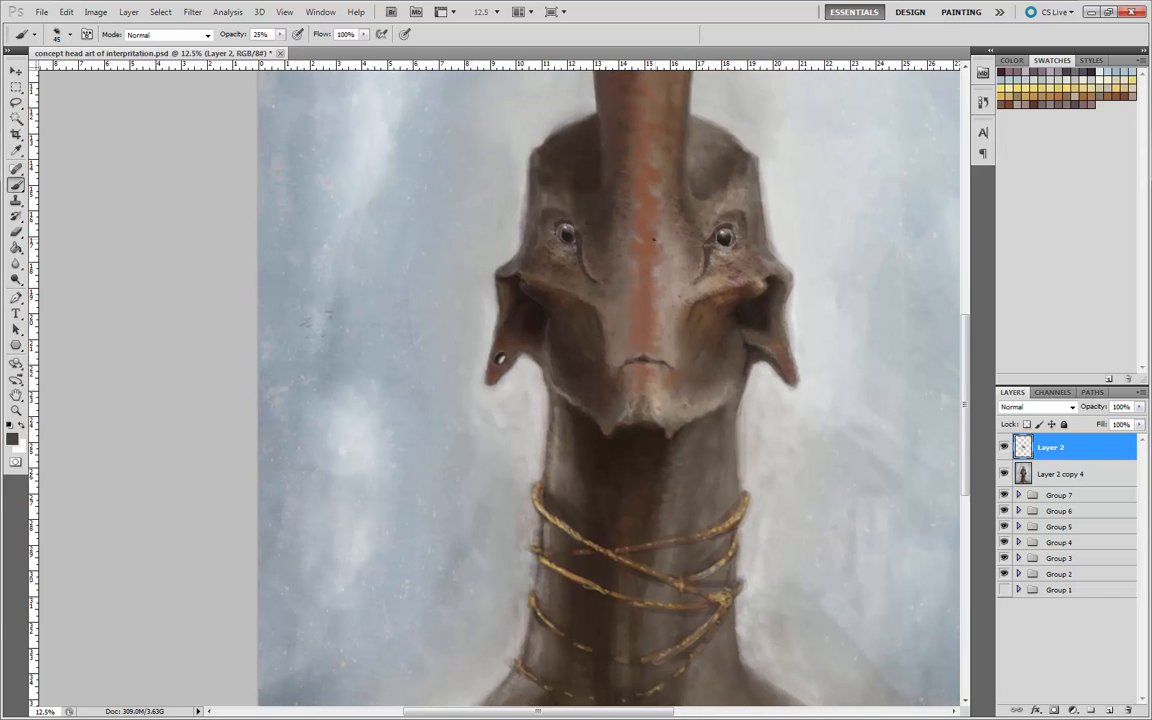
click(1004, 474)
click(1004, 474)
- Back up the two painting layers in a group and merge their copies into a single layer above it
click(1060, 474)
key(ctrl+j)
key(ctrl+g)
key(ctrl+e)
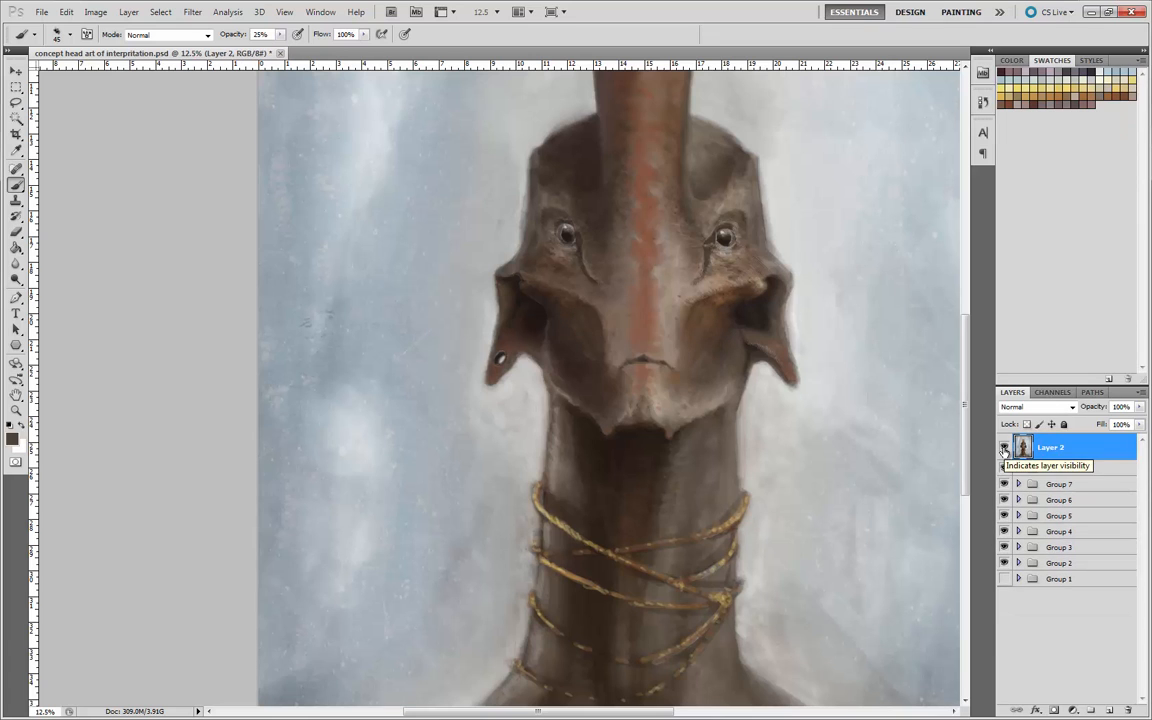
- Add a new layer and paint a long, thin, tapered diagonal spike crossing the tip of the right ear
click(1109, 710)
shift+click(752, 435)
shift+click(838, 270)
drag(838, 270, 793, 356)
drag(838, 271, 792, 358)
drag(823, 300, 755, 431)
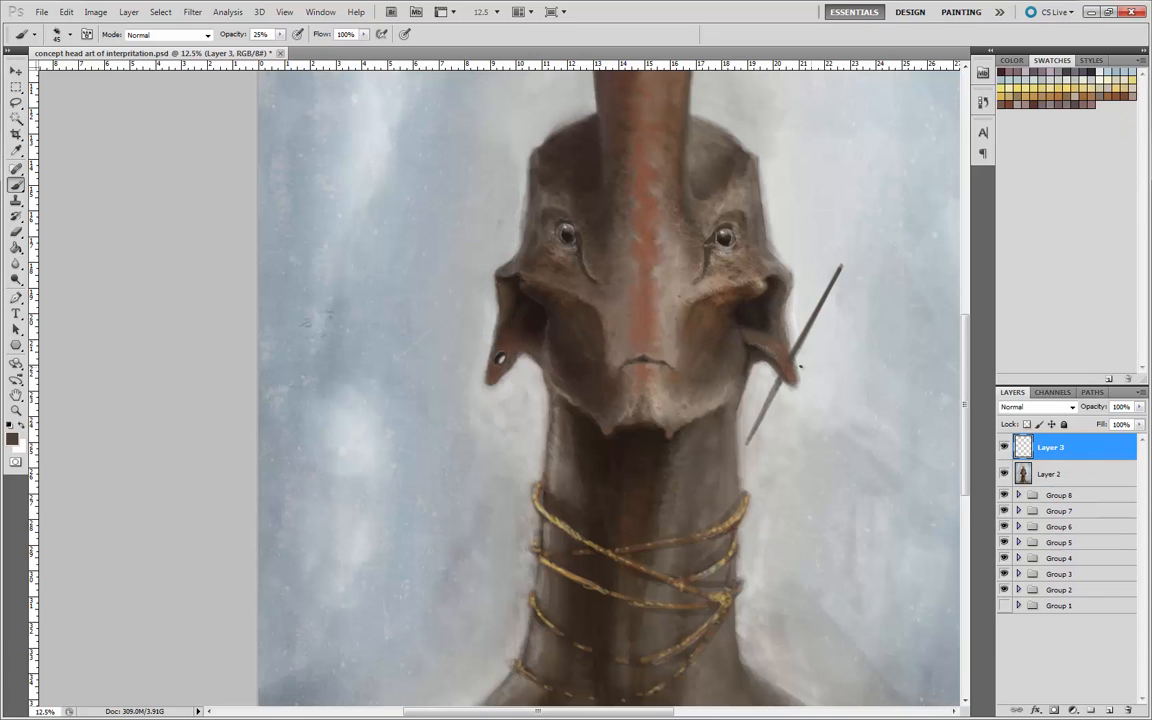
- Paint the ear tip over the middle of the spike with a smaller brush and sampled reddish-brown tones
key(ctrl+plus)
alt+click(707, 222)
mouse_move(881, 346)
mouse_down()
mouse_move(707, 222)
mouse_move(785, 96)
mouse_up()
key(bracketleft)
key(bracketleft)
key(bracketleft)
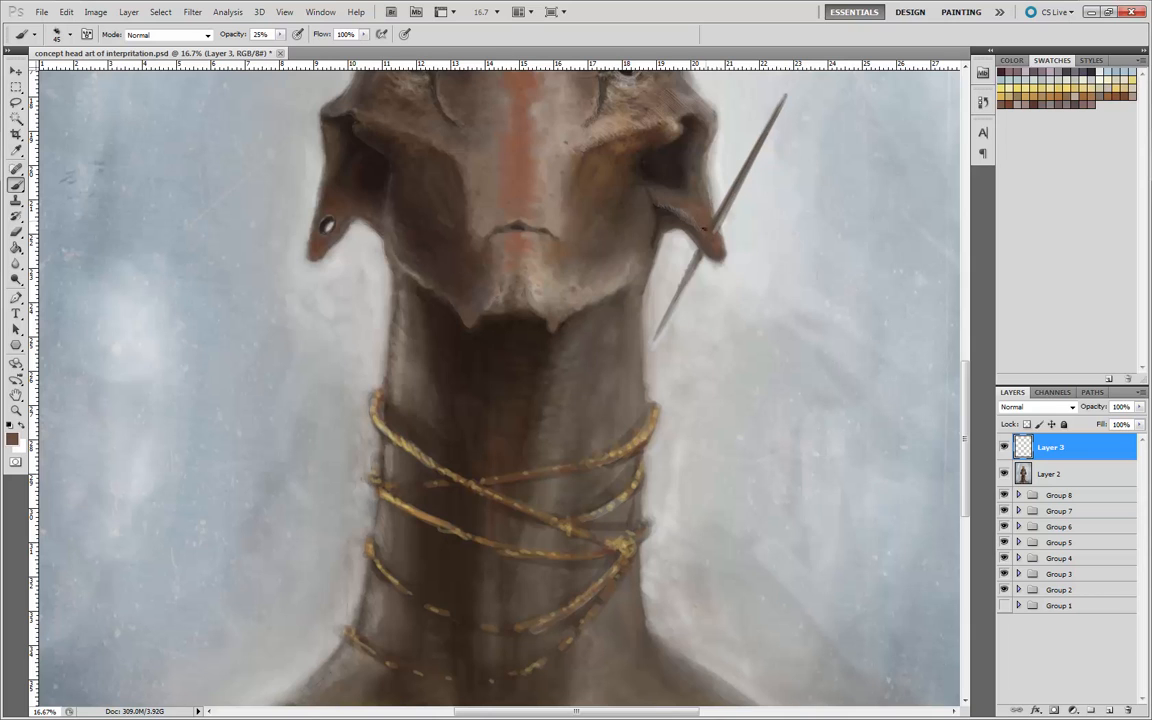
alt+click(708, 238)
alt+click(640, 232)
alt+click(653, 248)
- Refine the lower part of the spike with a finer brush and colour sampled beside it
mouse_move(683, 246)
mouse_down()
mouse_move(659, 357)
mouse_move(702, 299)
mouse_up()
key(bracketleft)
key(bracketleft)
key(bracketleft)
key(bracketleft)
key(bracketleft)
alt+click(702, 299)
- Lower the brush opacity to 11% and touch up fine details around the spike and jaw with a very small brush
click(280, 34)
drag(281, 51, 270, 51)
key(ctrl+plus)
drag(582, 256, 565, 376)
key(bracketleft)
key(bracketleft)
key(bracketleft)
key(bracketleft)
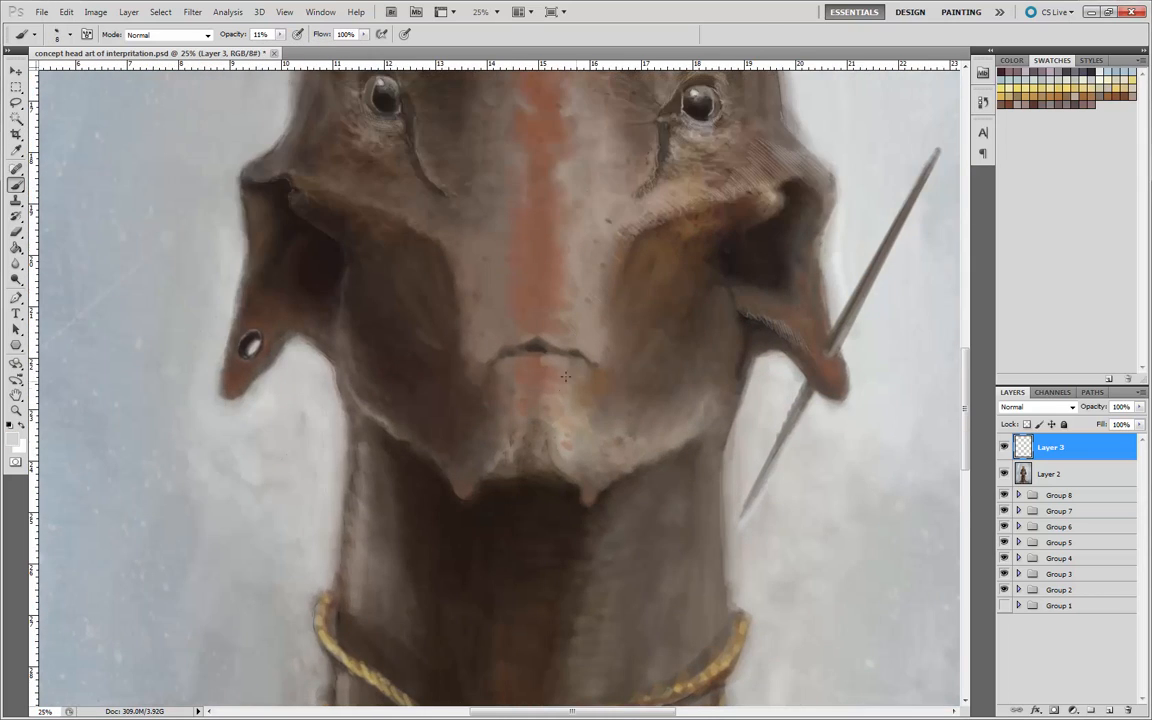
drag(531, 337, 545, 402)
alt+click(753, 432)
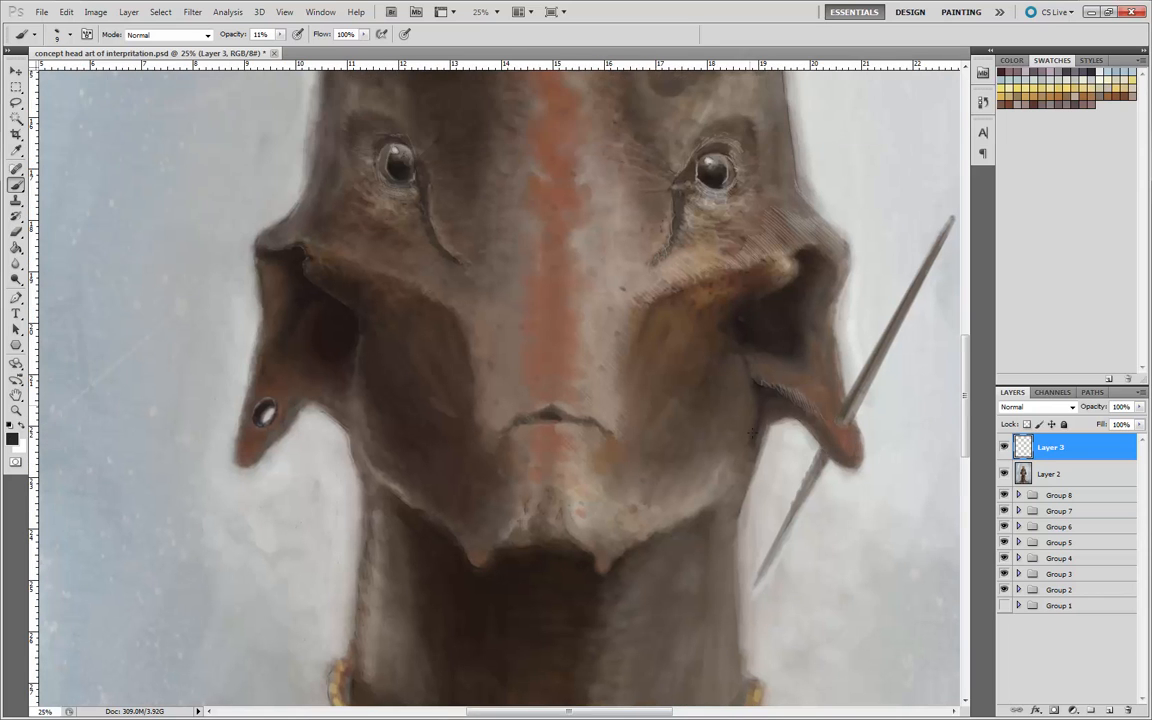
- Hide the backup layer groups beneath Layer 2
key(ctrl+minus)
key(ctrl+minus)
key(ctrl+minus)
key(ctrl+minus)
drag(1004, 474, 1004, 590)
drag(1004, 606, 1004, 474)
- Crop the canvas to a narrower portrait frame around the creature
click(16, 135)
drag(389, 163, 655, 645)
drag(493, 370, 452, 370)
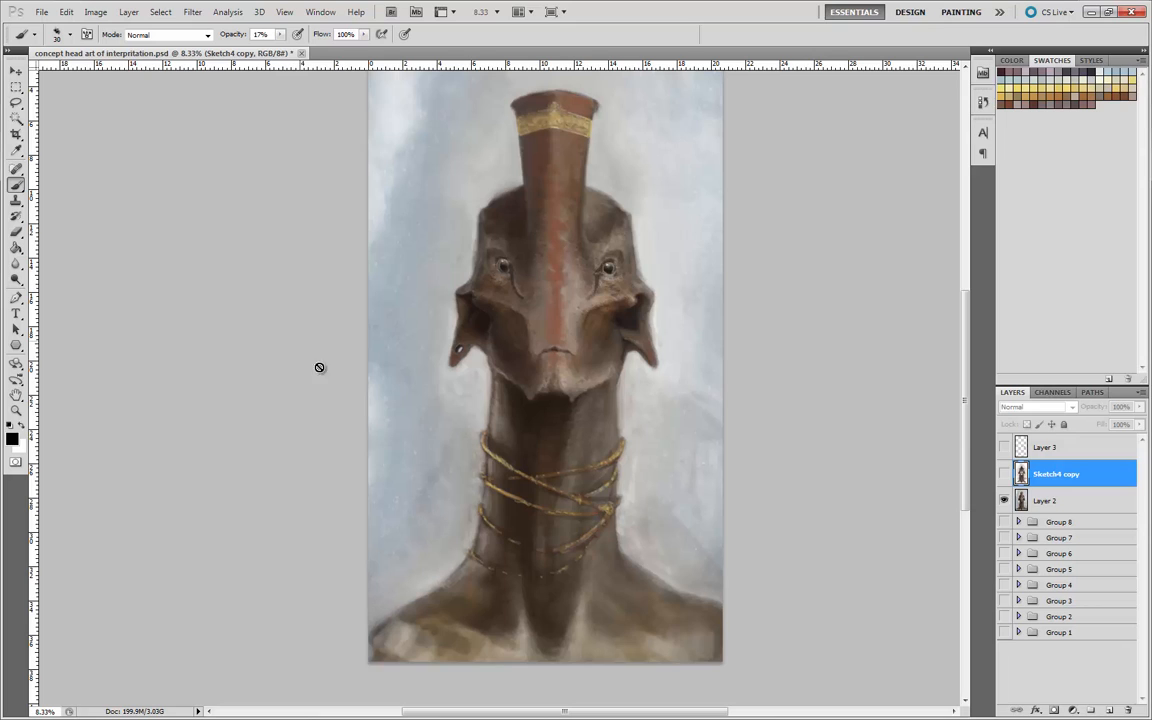
click(301, 283)
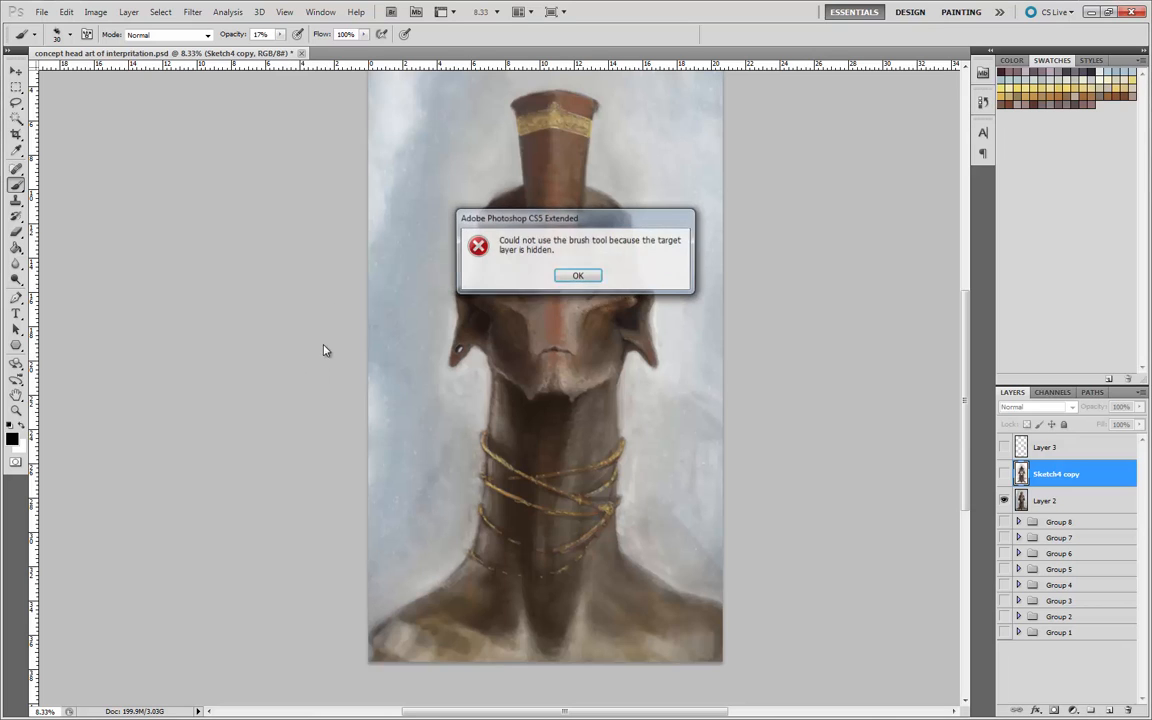
click(578, 277)
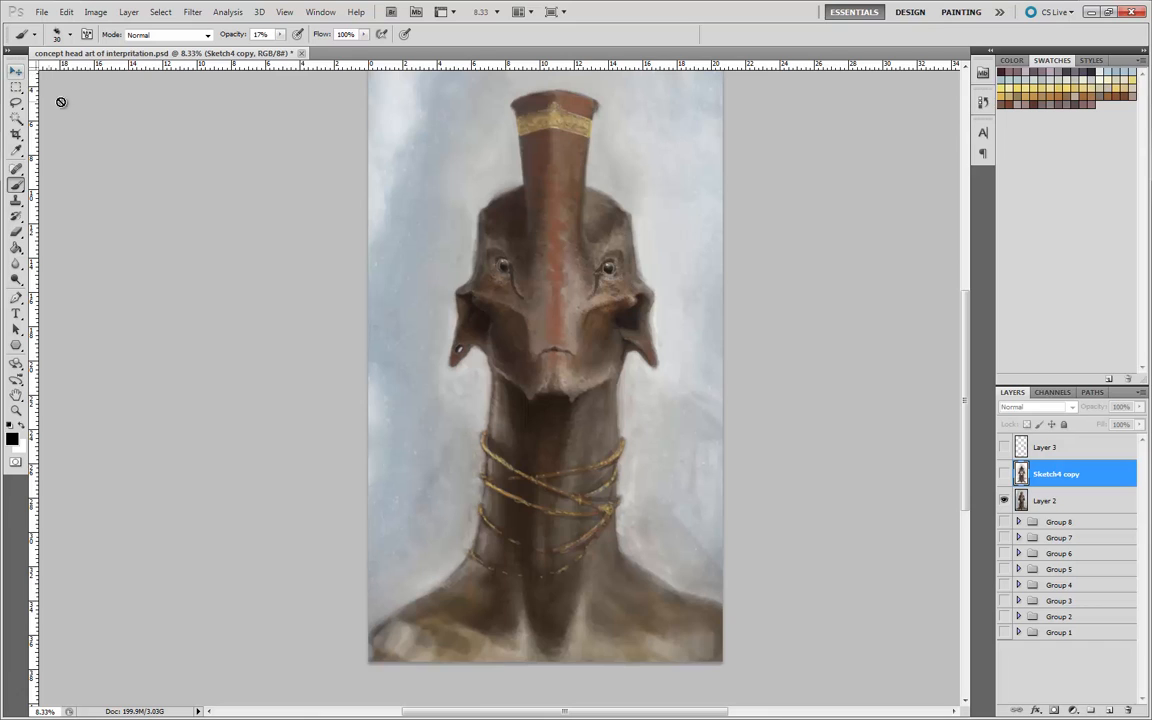
click(267, 275)
click(586, 274)
- Show the Sketch4 copy layer over the painting and check its effect on the head up close
click(1005, 477)
click(1005, 477)
click(1005, 477)
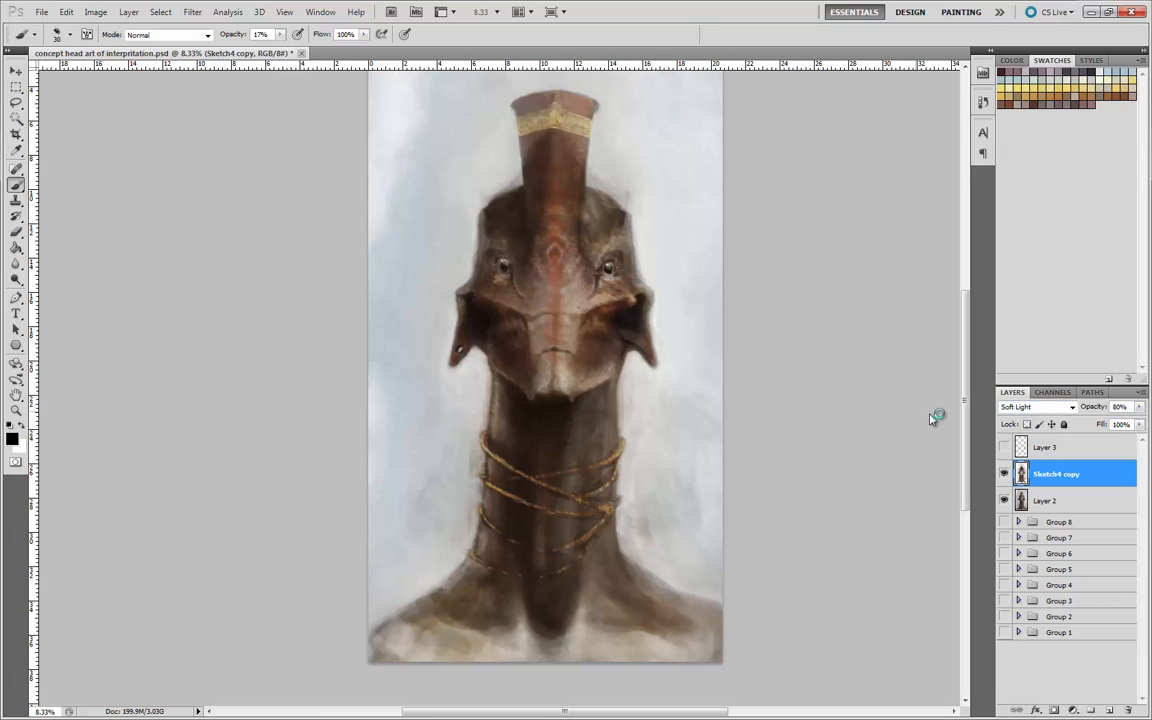
key(ctrl+plus)
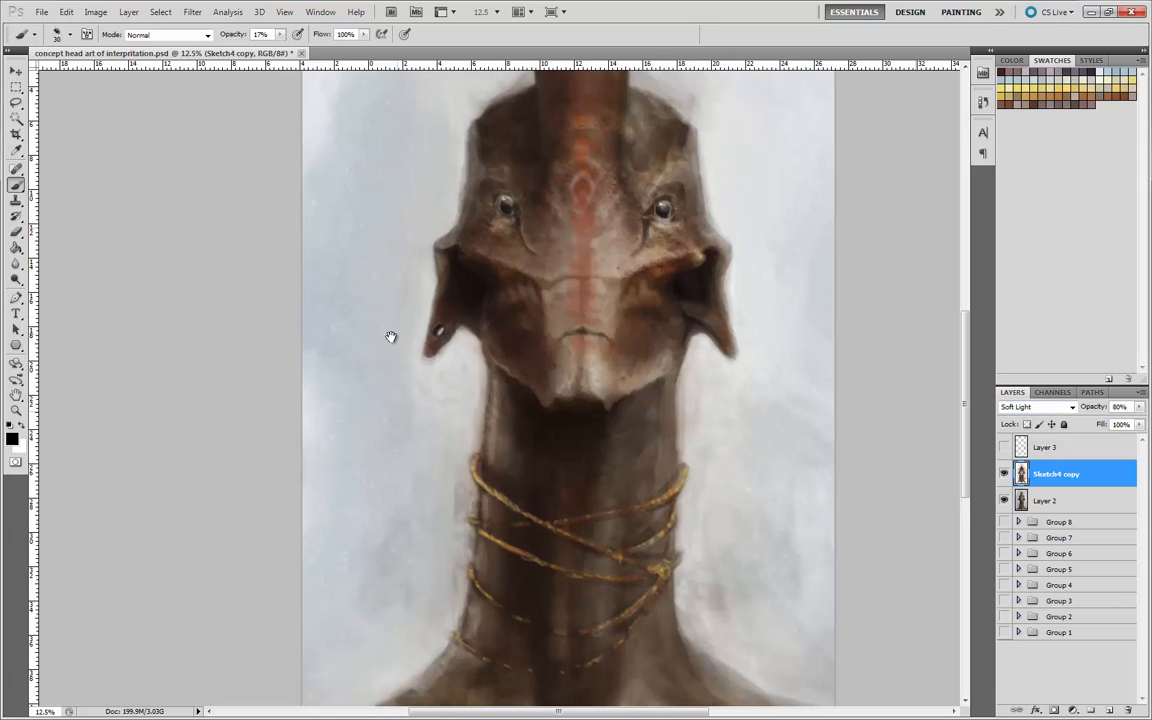
drag(267, 391, 252, 417)
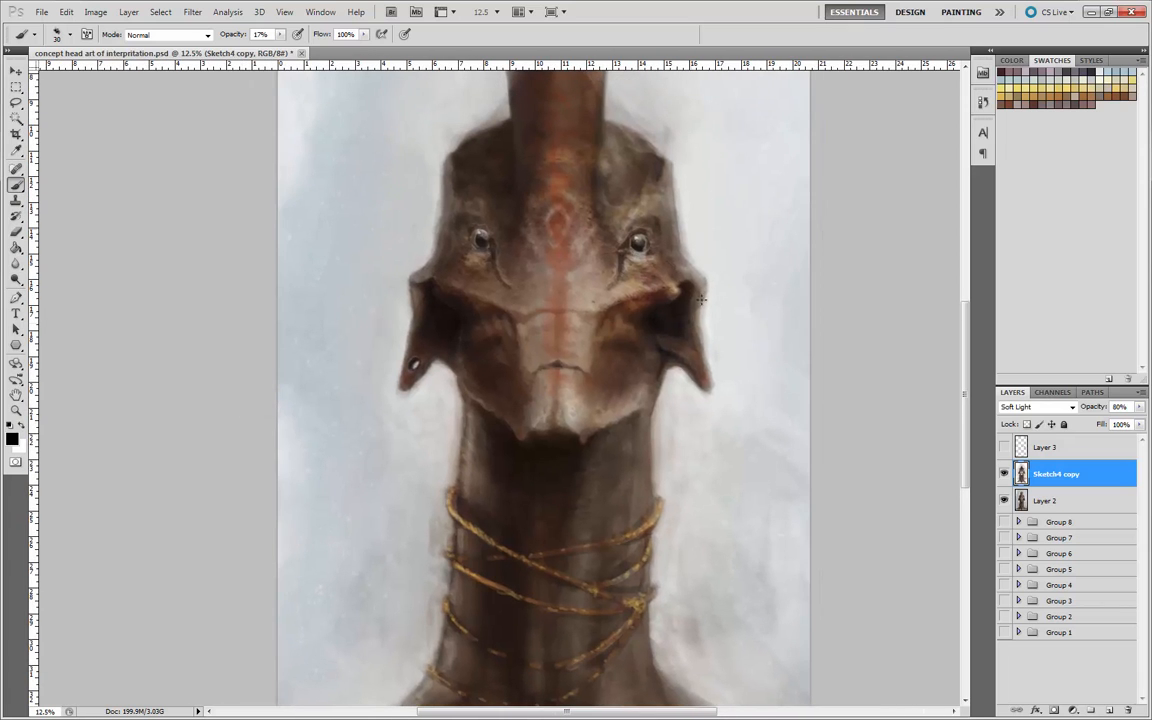
scroll(230, 432, up, 1)
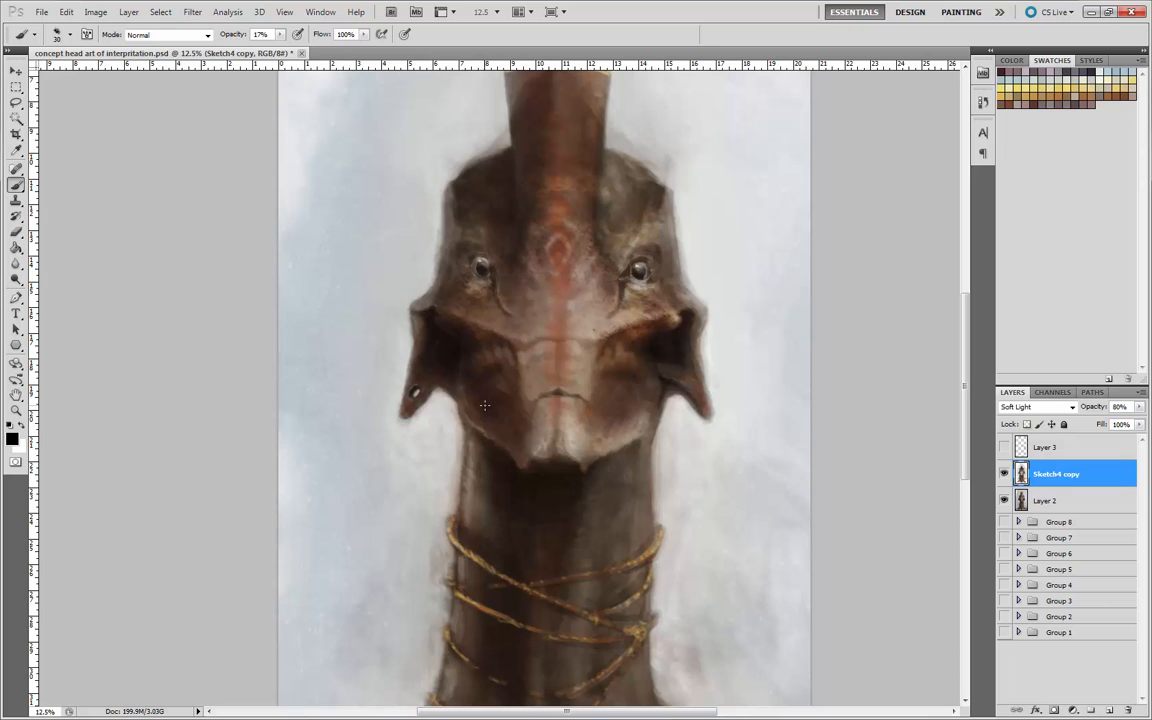
key(ctrl+plus)
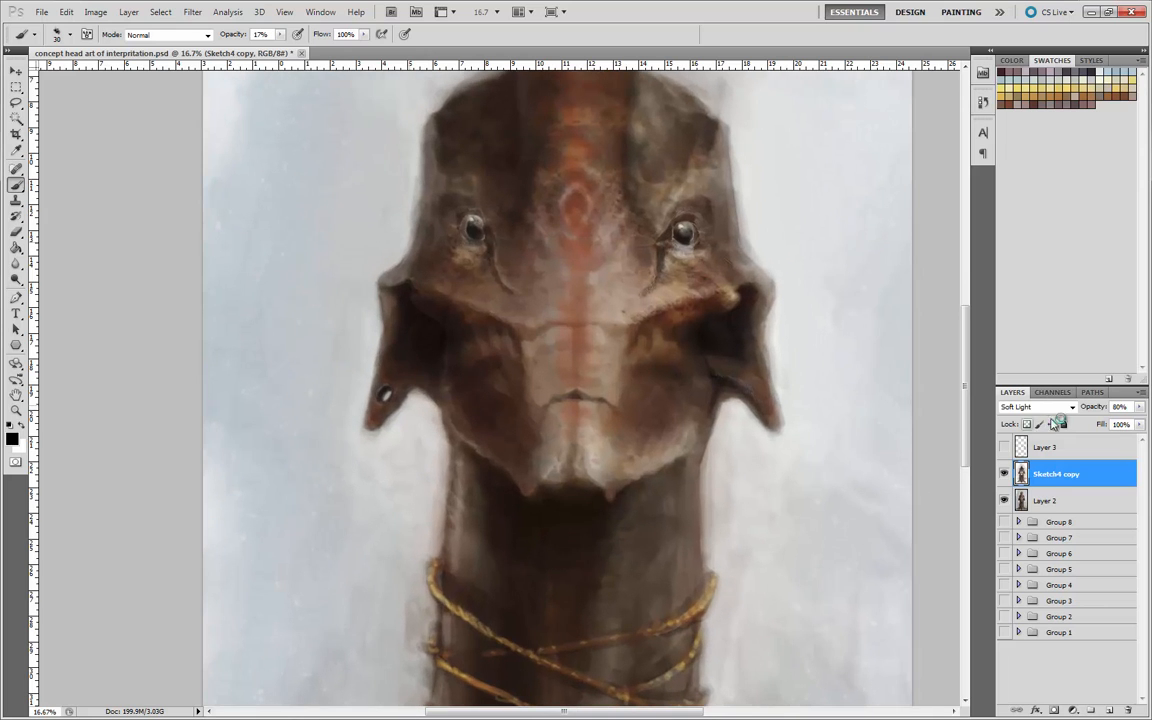
- Compare the image with and without the spike, delete the spike's layer, and add a new empty layer on top
click(1006, 448)
click(1006, 448)
click(1005, 449)
click(1005, 450)
click(1005, 450)
click(1005, 450)
click(1005, 450)
click(1060, 448)
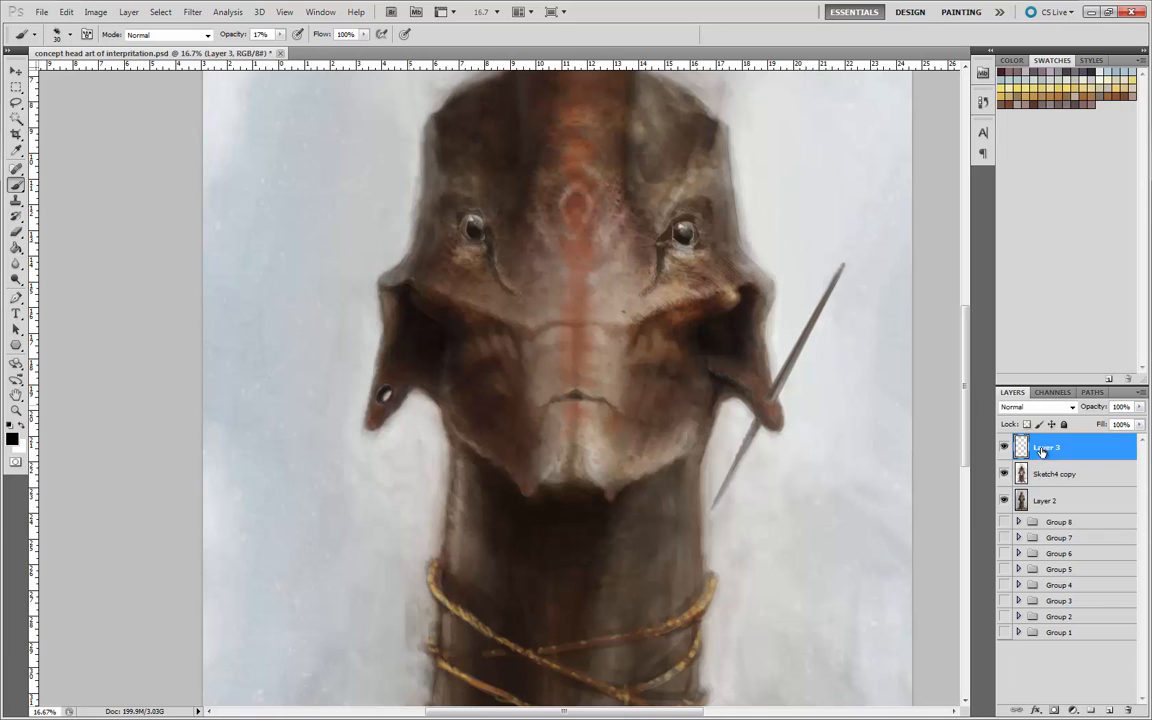
drag(1060, 448, 1127, 708)
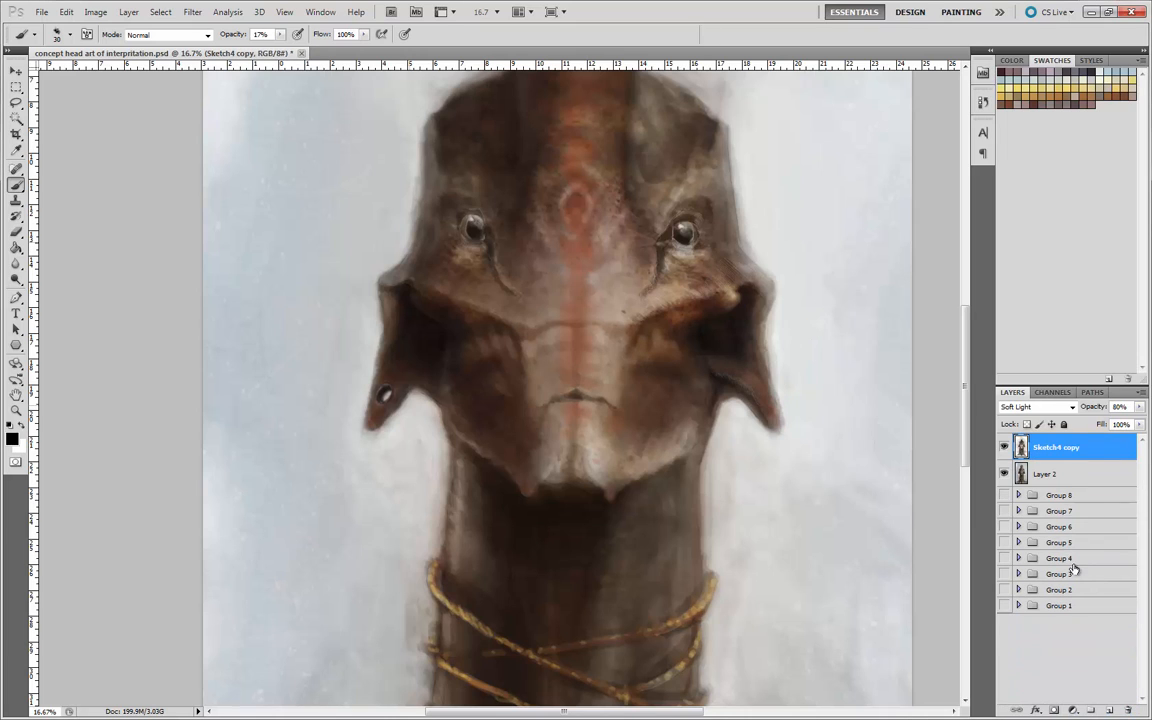
click(1108, 711)
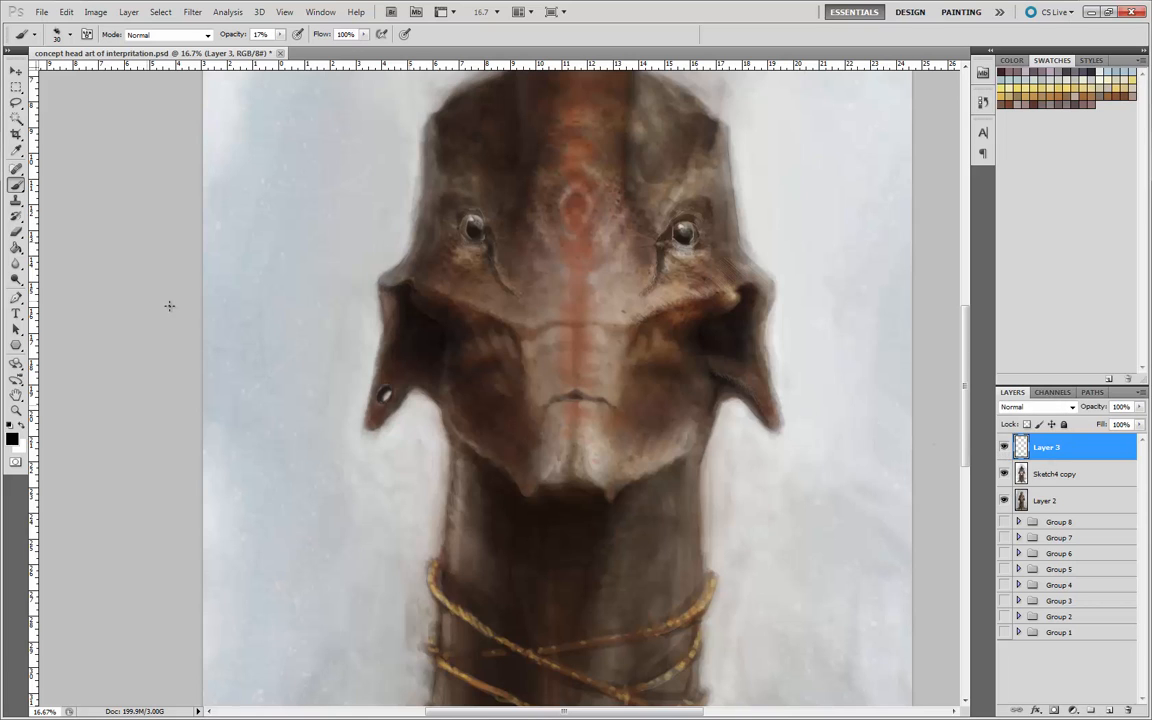
- Paint pale tooth-like ridges along the crease on both sides of the snout, using an enlarged brush and sampled skin tones
key(bracketright)
key(bracketright)
key(bracketright)
alt+click(535, 422)
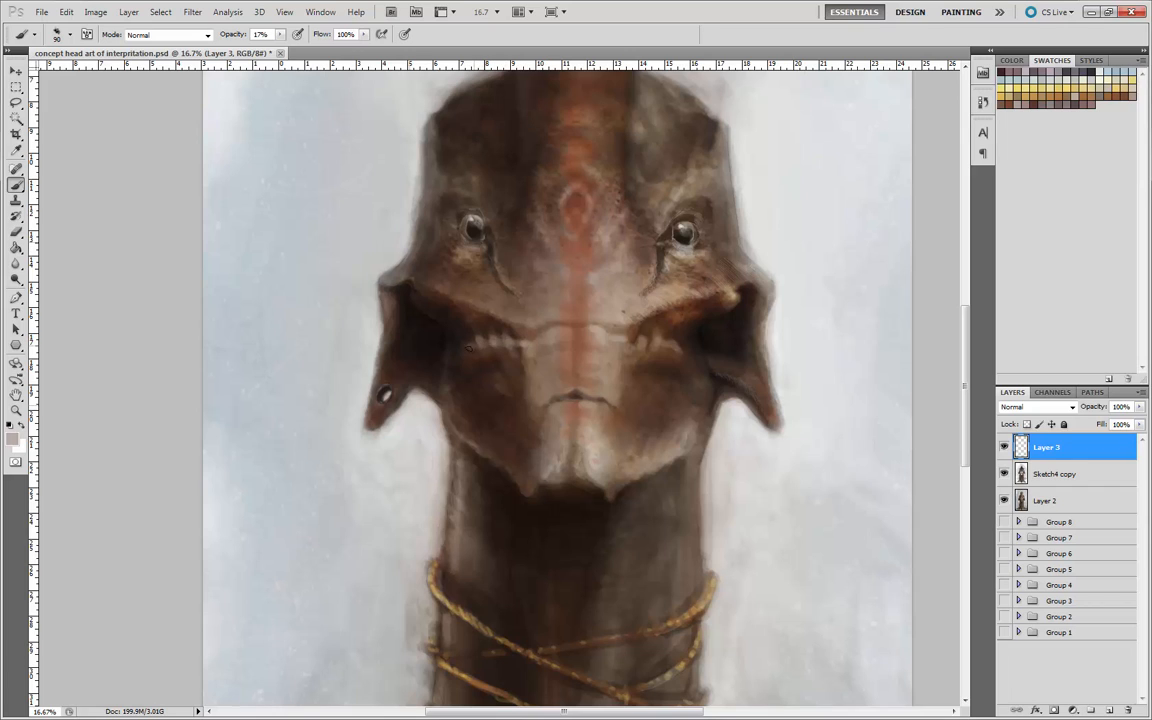
- Deepen the crease and the gaps between the tooth-like ridges with locally sampled dark browns, and continue the line across the snout
alt+click(668, 350)
alt+click(495, 353)
alt+click(488, 361)
alt+click(693, 340)
alt+click(580, 297)
alt+click(517, 340)
drag(520, 338, 562, 333)
key([)
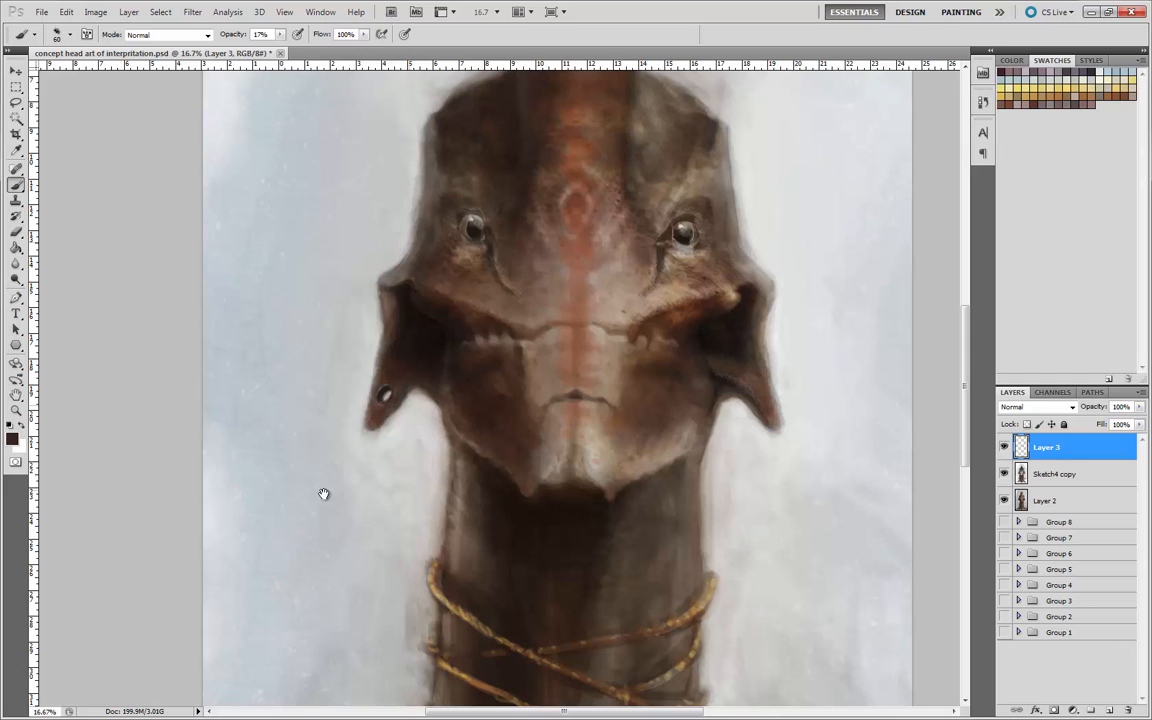
- Tidy the edge between the right ear and the jaw with a larger brush and sampled light background colour
drag(193, 499, 224, 481)
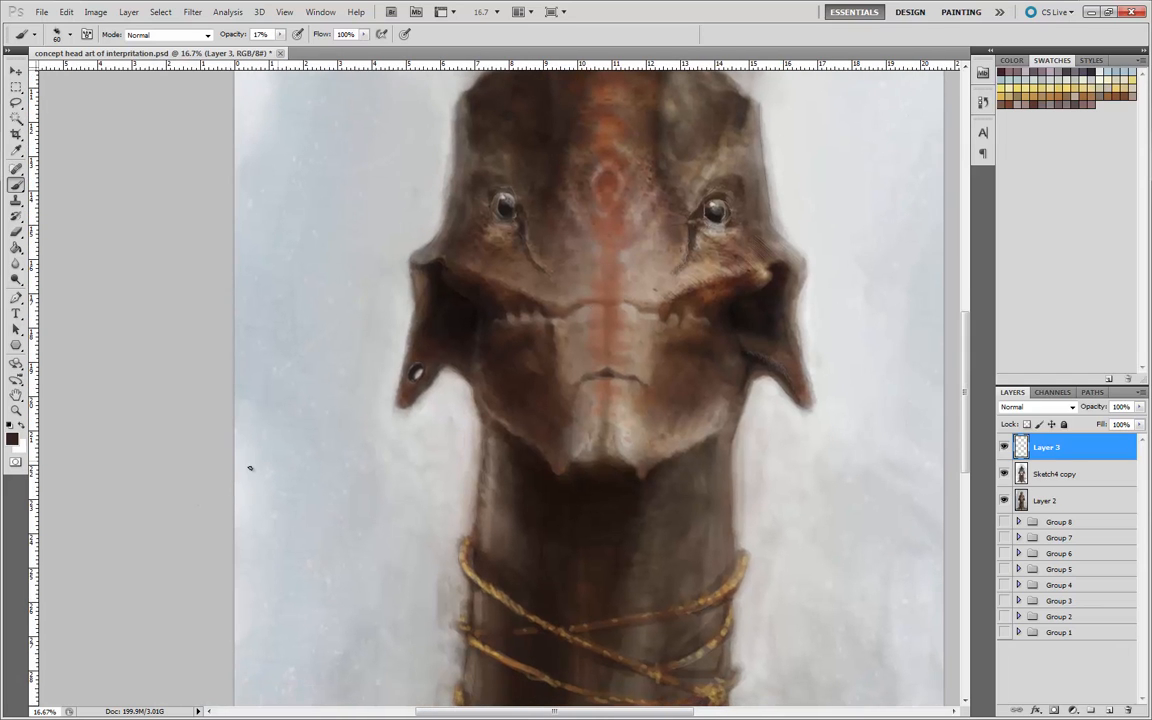
key(ctrl+minus)
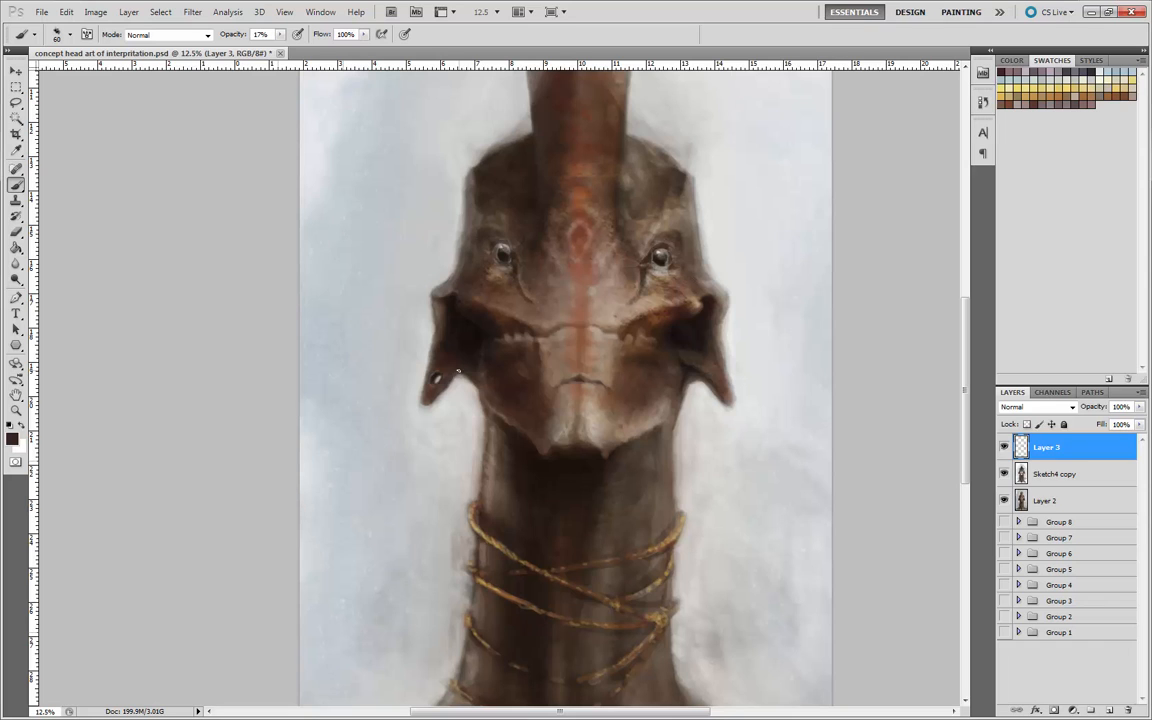
drag(239, 463, 270, 461)
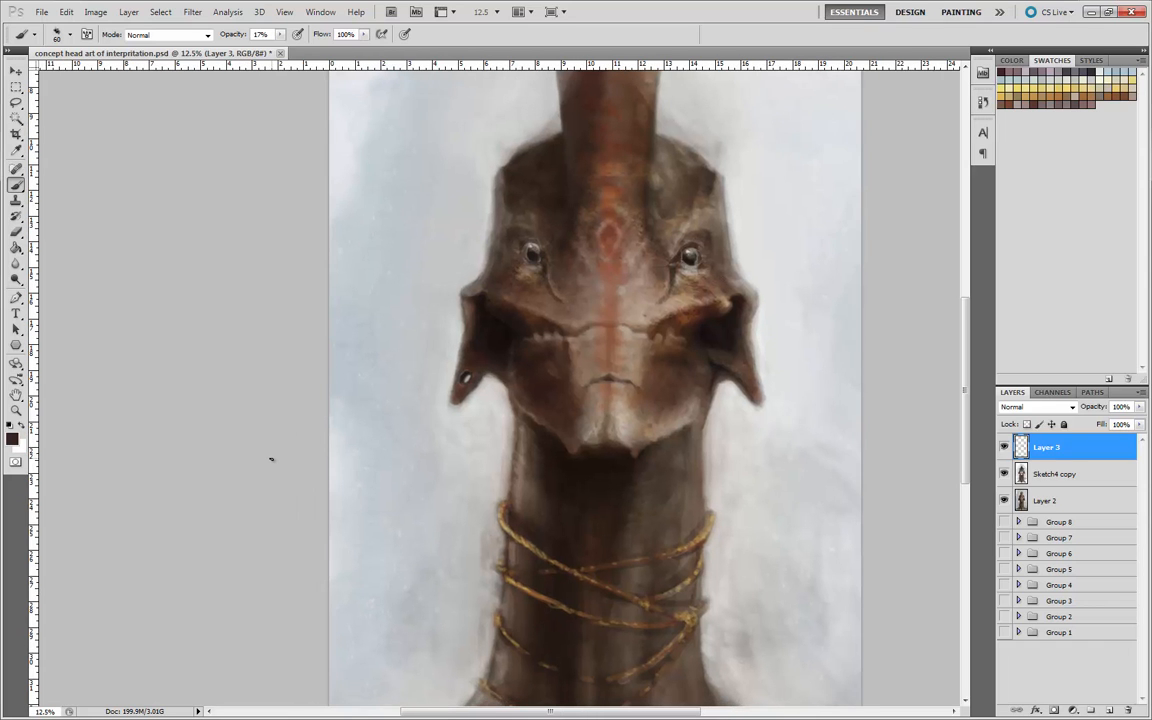
key(ctrl+plus)
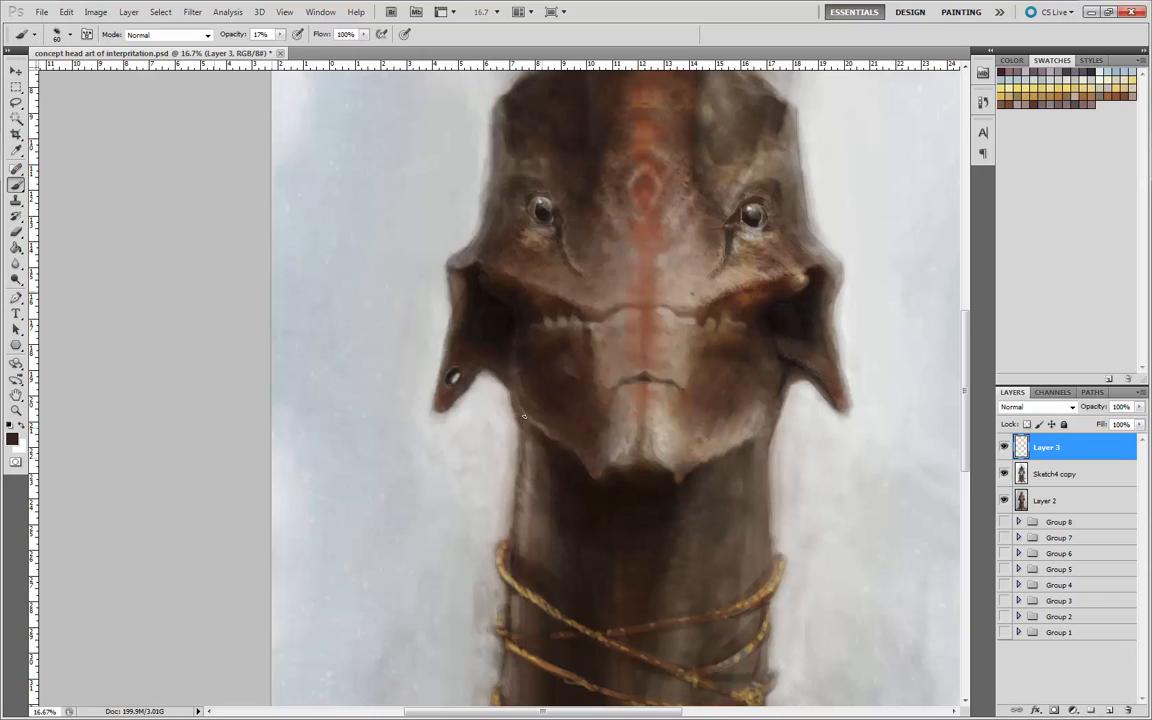
drag(463, 463, 386, 386)
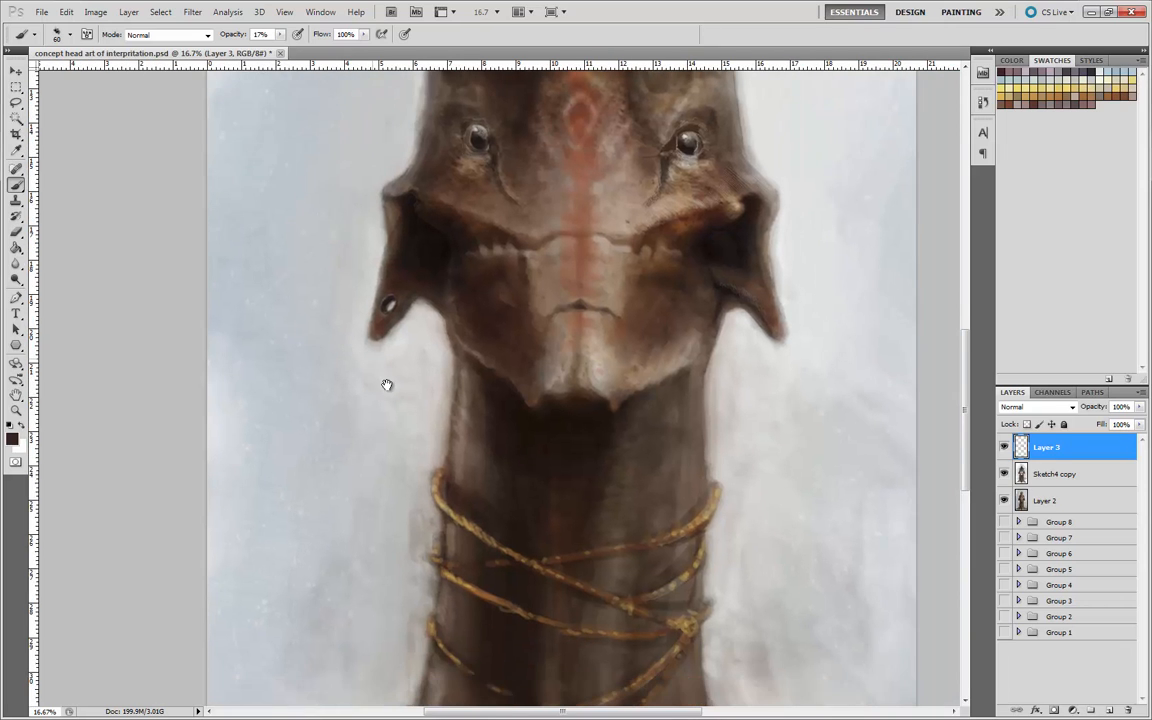
alt+click(744, 311)
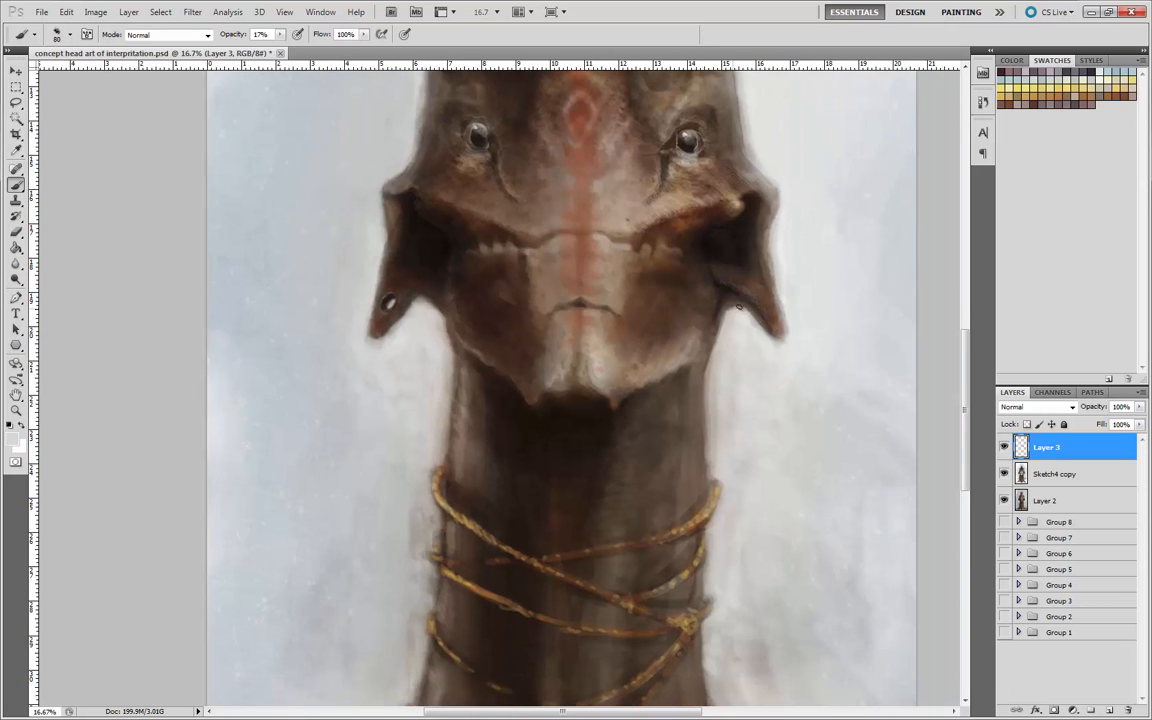
key(])
mouse_move(739, 308)
mouse_down()
mouse_move(723, 315)
mouse_move(716, 343)
mouse_up()
- Paint over the dark curved line across the lower snout with a size 125 brush and skin tones sampled beside it
key(bracketright)
key(bracketright)
alt+click(605, 305)
alt+click(583, 313)
alt+click(601, 306)
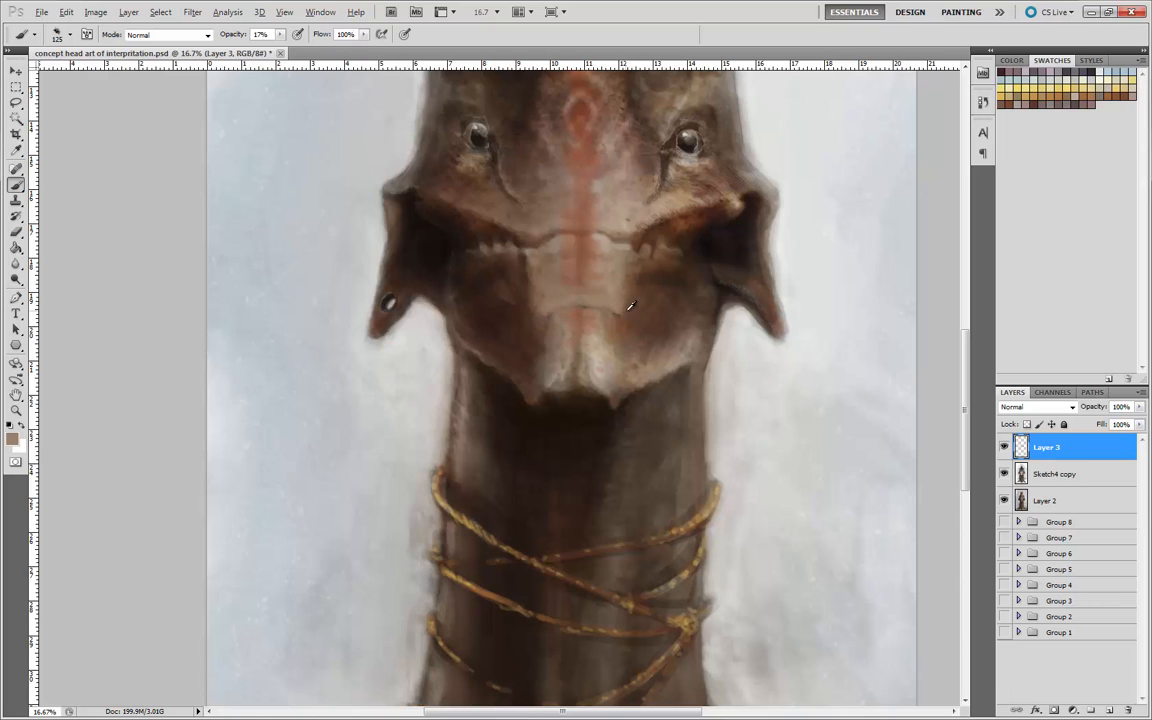
- Cover the remaining ends of the curved line and smooth the lower snout with locally sampled tones
alt+click(560, 278)
mouse_move(615, 312)
mouse_down()
mouse_move(584, 309)
mouse_move(613, 318)
mouse_move(599, 321)
mouse_up()
alt+click(593, 329)
alt+click(587, 335)
alt+click(568, 312)
key(bracketleft)
alt+click(555, 294)
drag(557, 315, 550, 321)
- Rework the red stripe and surrounding skin down the snout with a smaller brush and sampled reddish and brown tones
alt+click(585, 228)
alt+click(525, 282)
alt+click(543, 324)
key(bracketleft)
key(bracketleft)
alt+click(498, 211)
alt+click(584, 274)
drag(585, 292, 587, 239)
alt+click(540, 212)
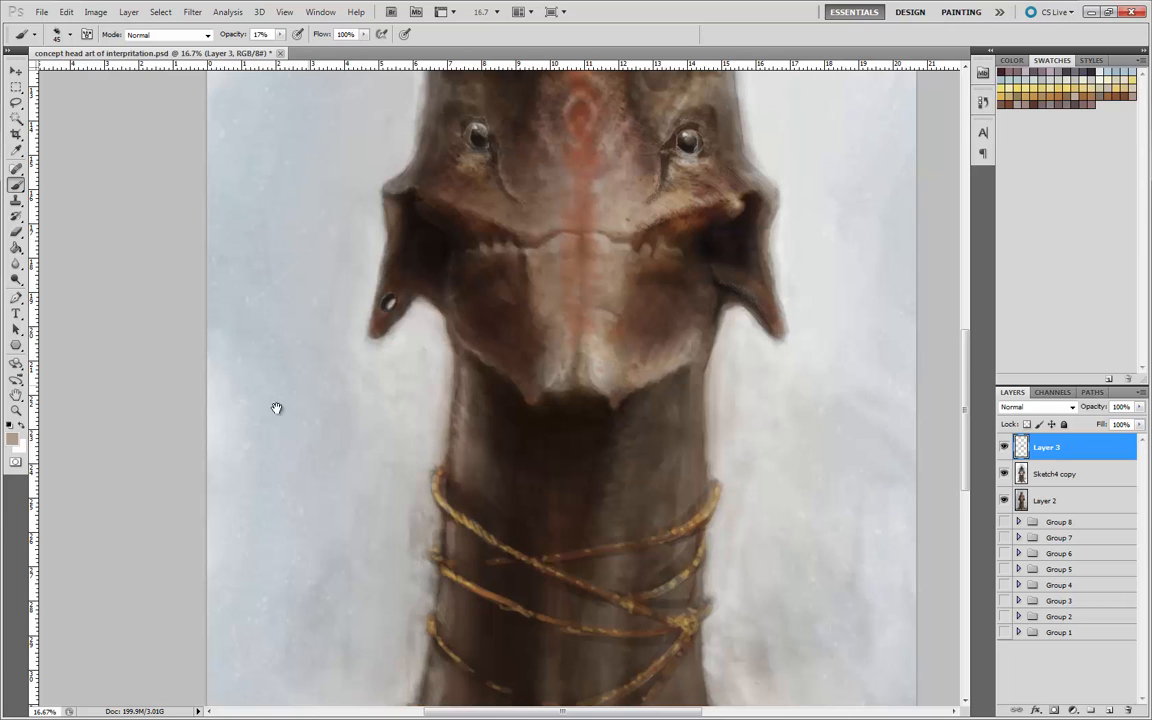
drag(275, 406, 265, 507)
alt+click(558, 333)
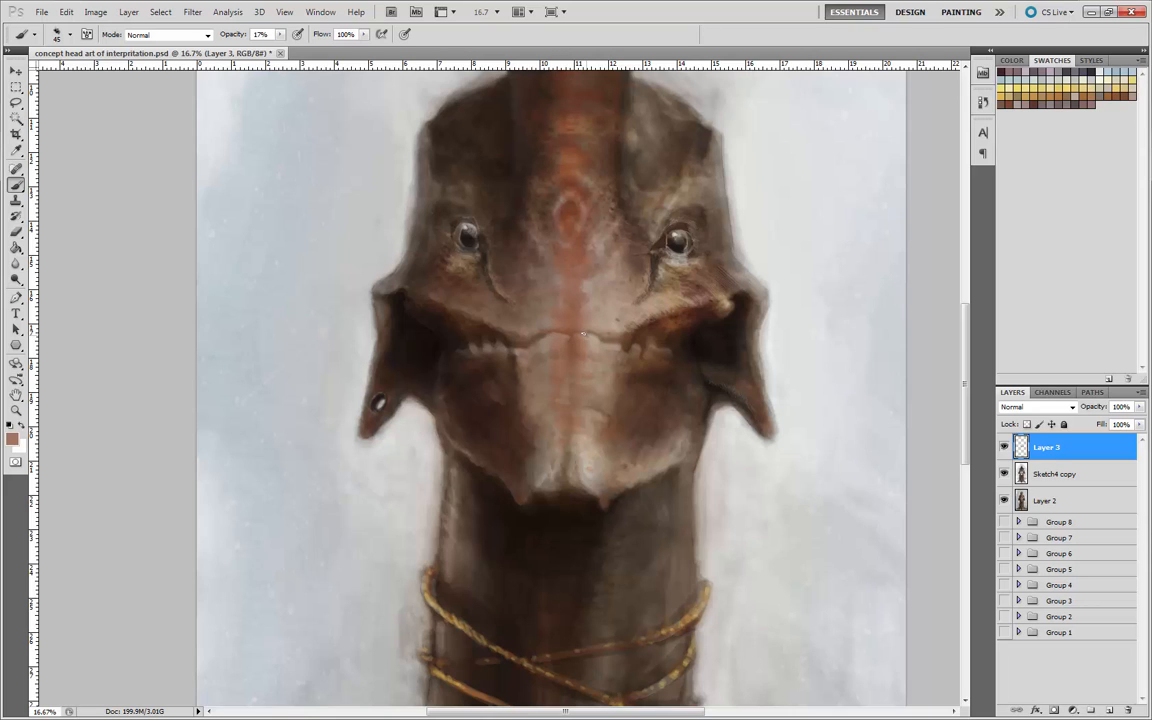
- Duplicate Layer 2, Sketch4 copy and Layer 3 together within concept head art of interpritation.psd
drag(373, 494, 397, 477)
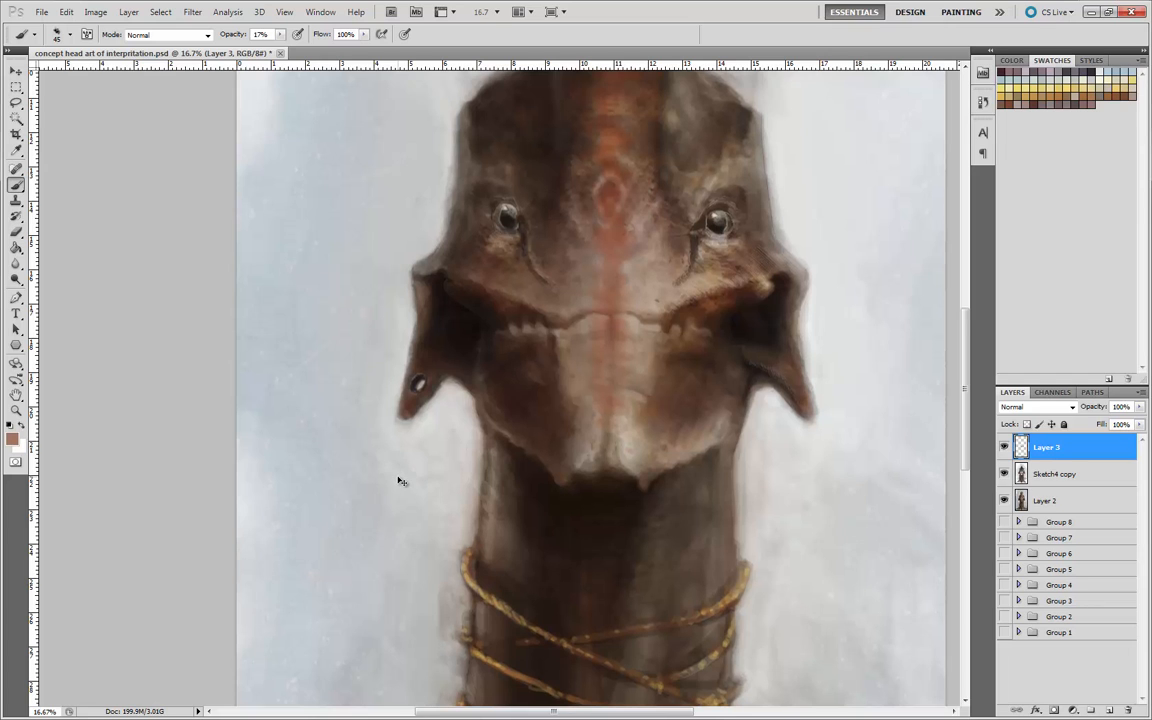
key(ctrl+minus)
drag(414, 501, 437, 432)
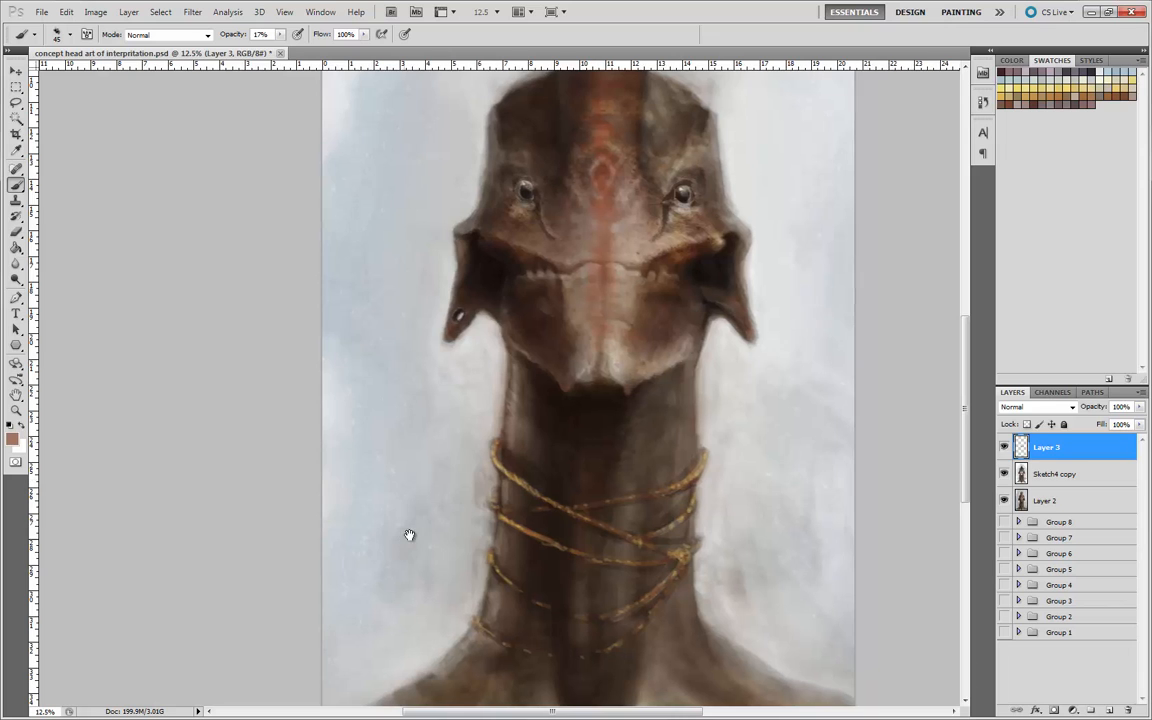
drag(409, 535, 417, 517)
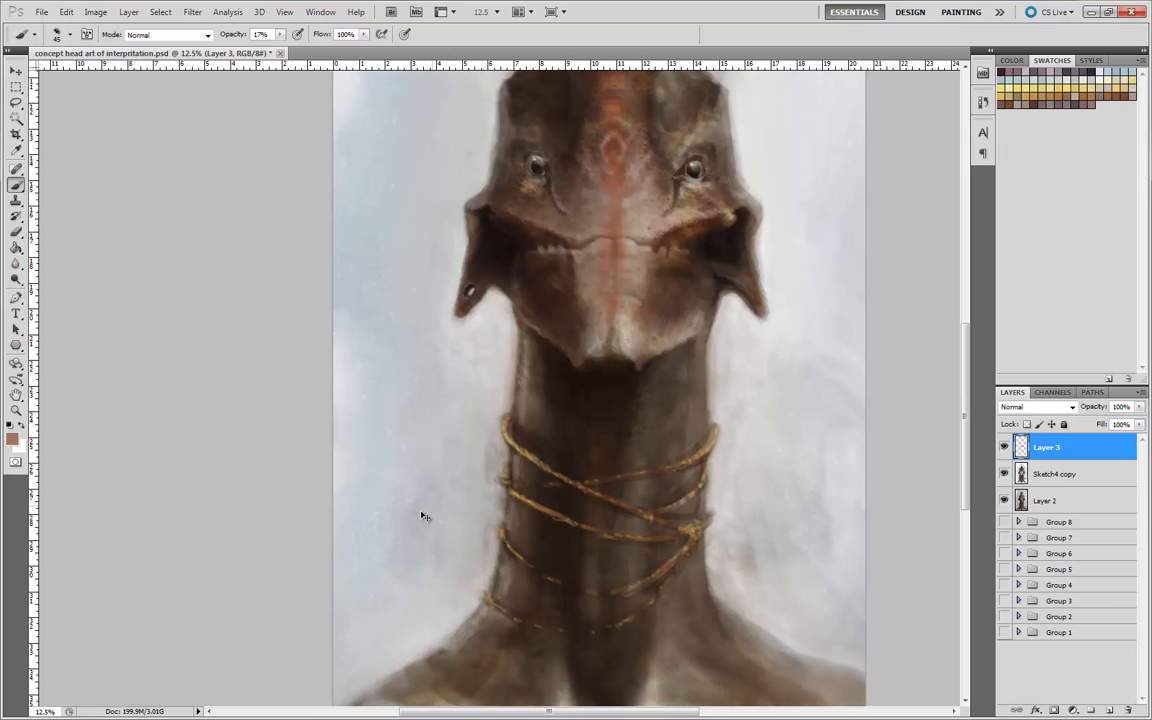
key(ctrl+minus)
mouse_move(337, 478)
mouse_down()
mouse_move(360, 489)
mouse_move(404, 478)
mouse_move(363, 507)
mouse_move(367, 517)
mouse_up()
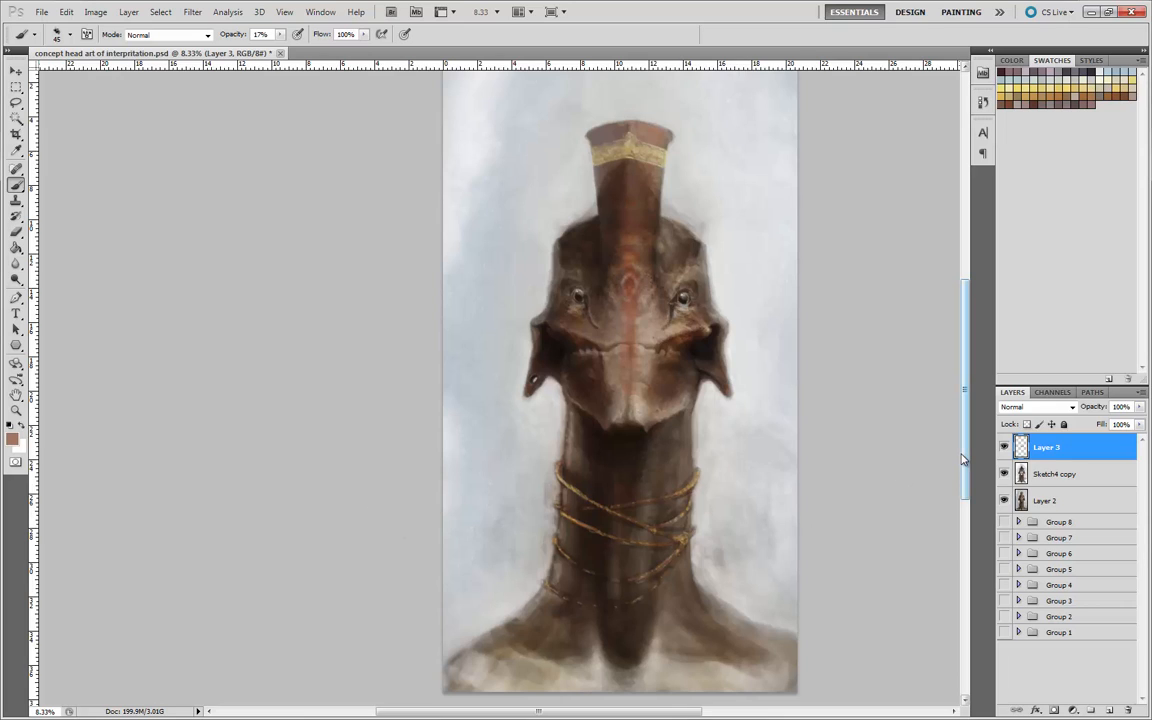
click(1044, 502)
shift+click(1050, 468)
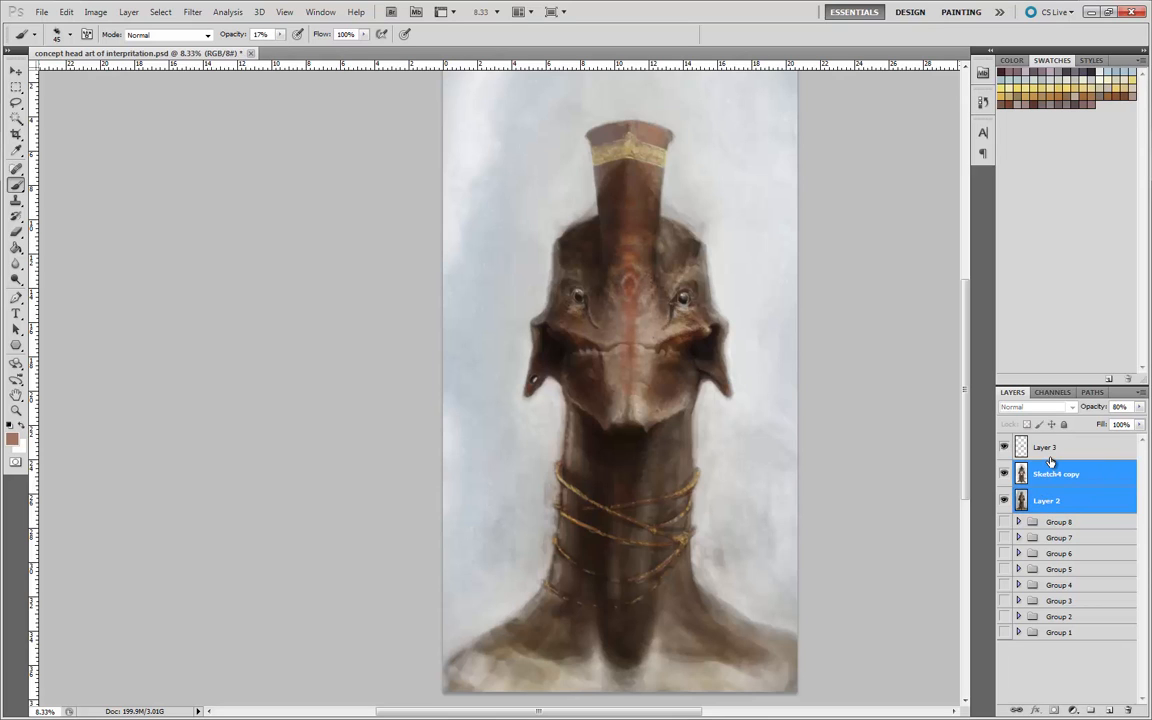
shift+click(1048, 452)
right_click(1048, 452)
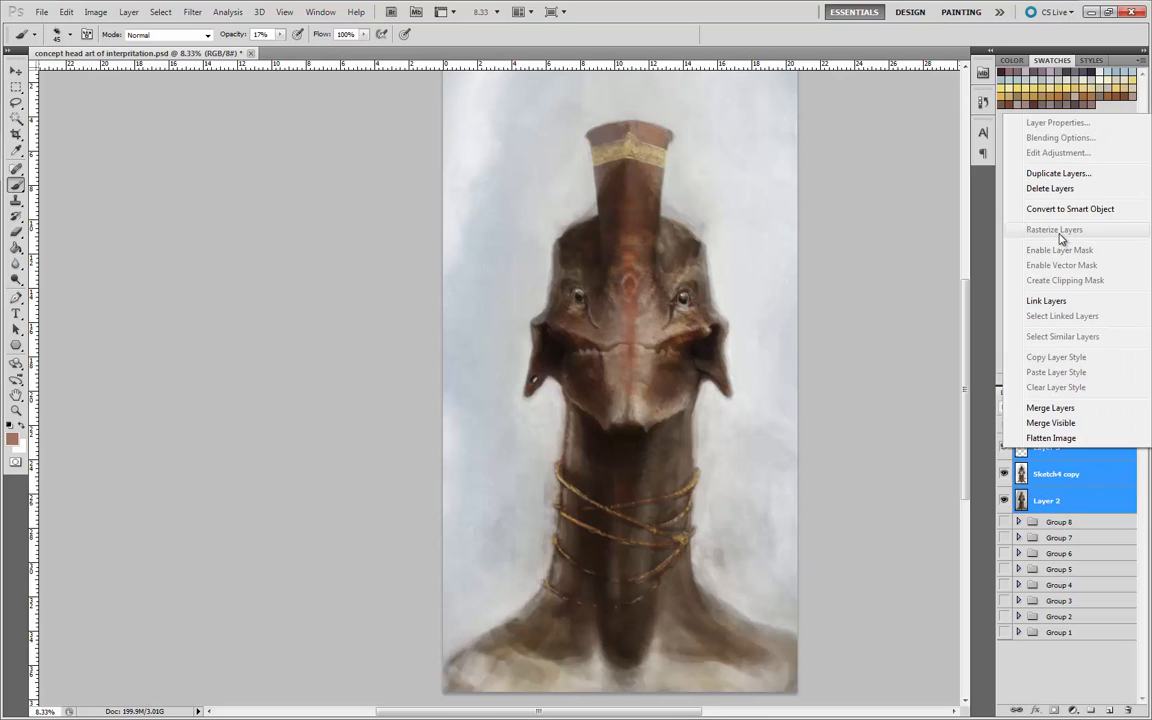
click(1043, 173)
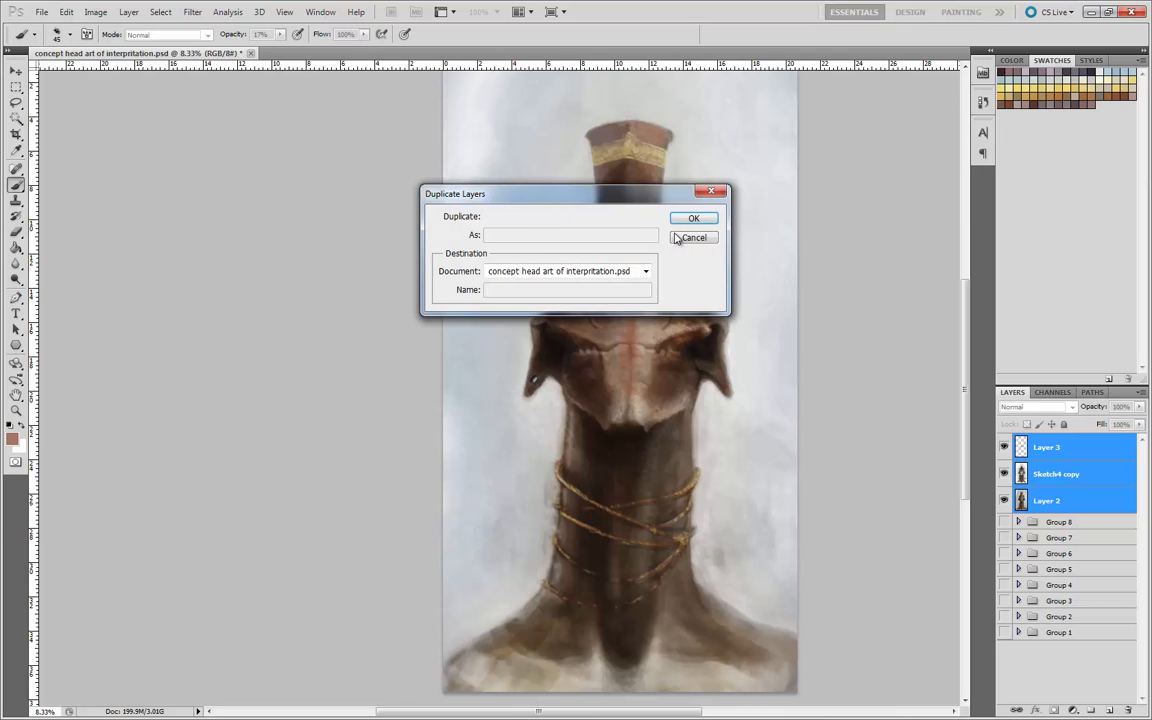
click(689, 219)
- Group the original Layer 2, Sketch4 copy and Layer 3, leaving their duplicates outside the group
click(1055, 583)
shift+click(1055, 556)
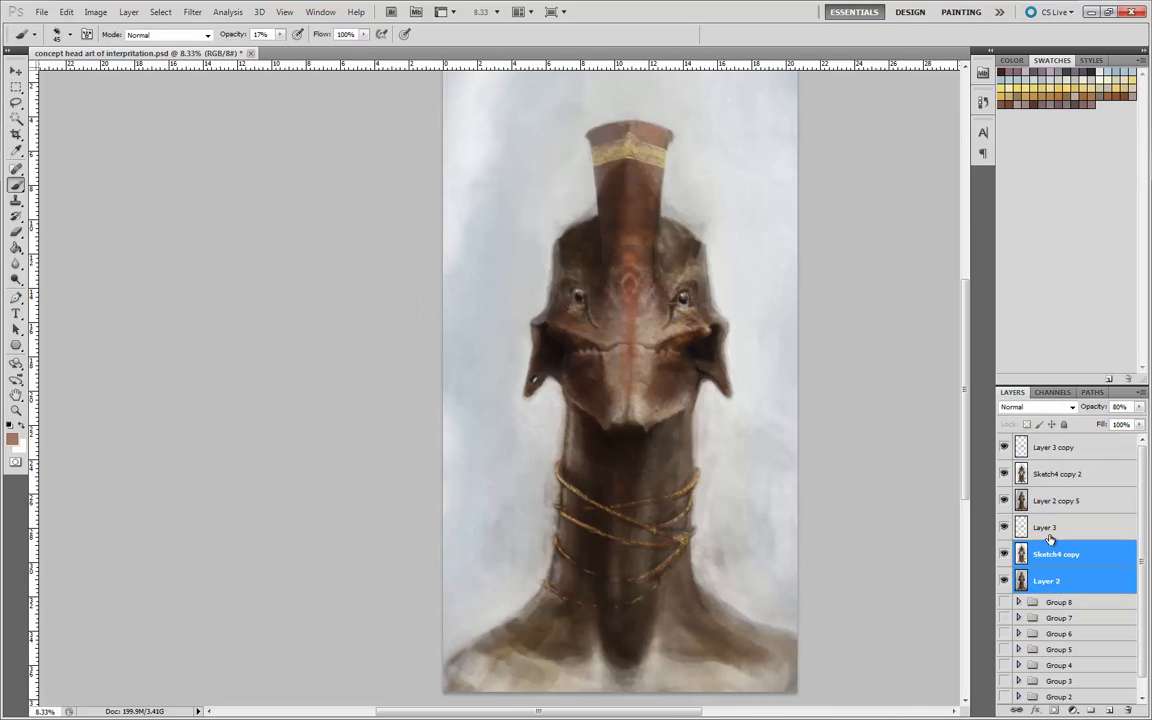
shift+click(1048, 530)
key(ctrl+g)
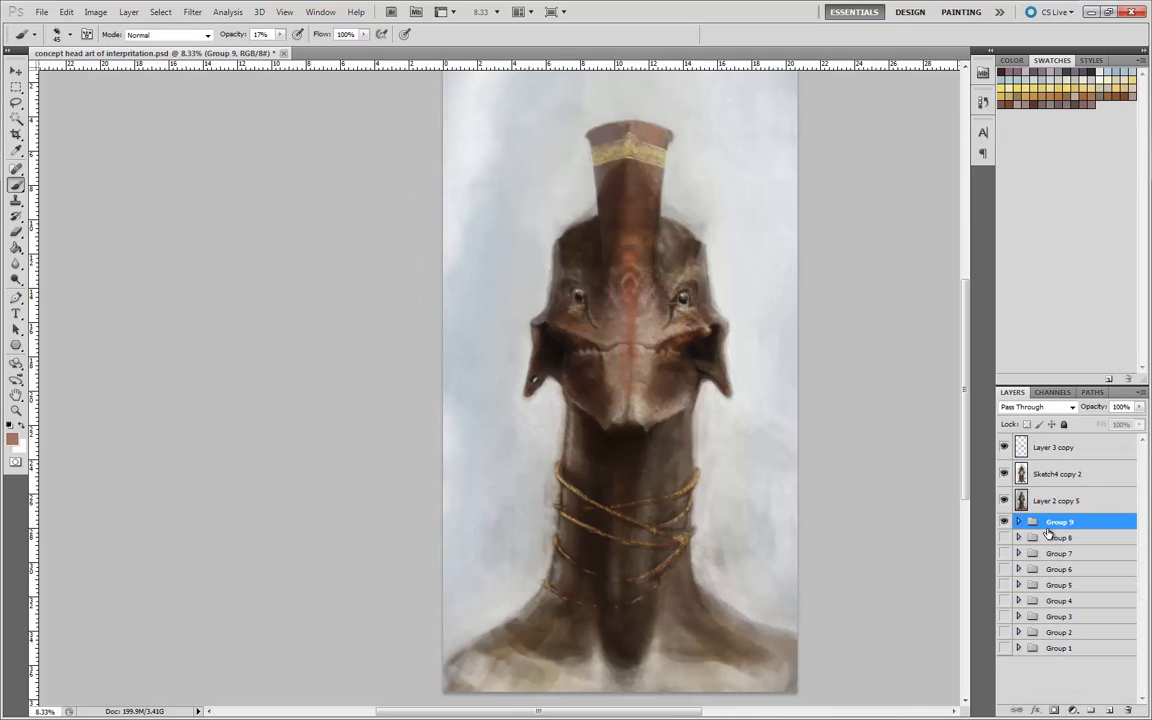
- Merge the duplicated layers Layer 2 copy 5, Sketch4 copy 2 and Layer 3 copy into a single layer
click(1052, 500)
shift+click(1052, 473)
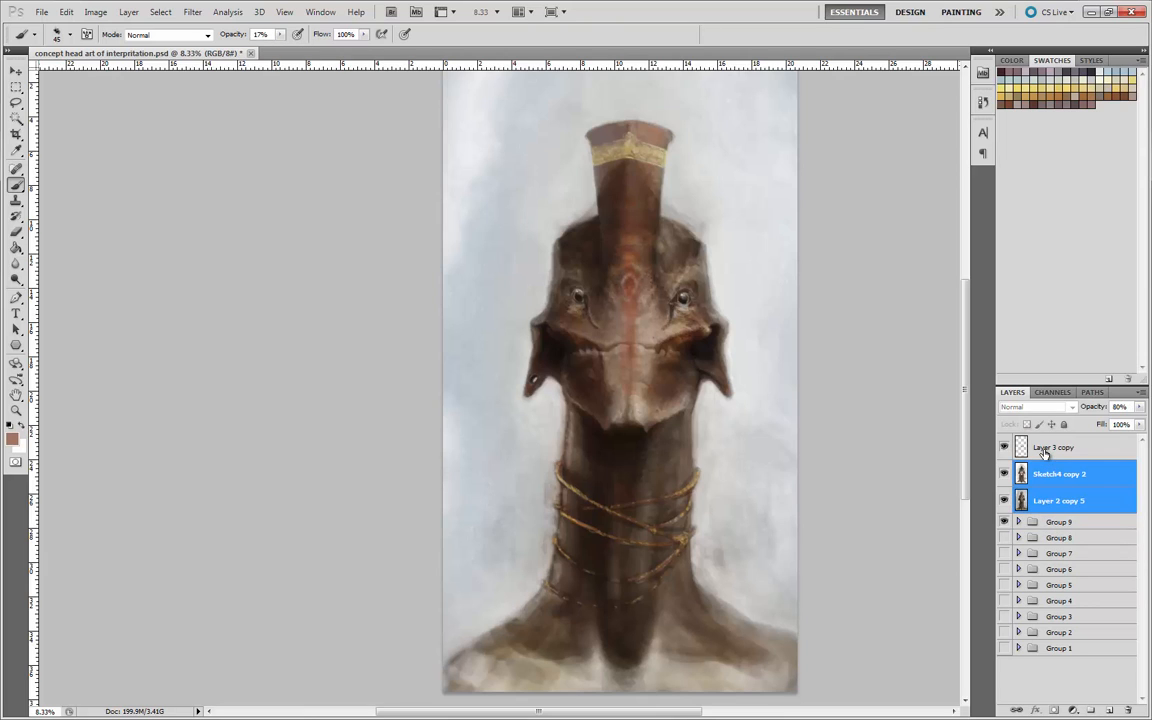
shift+click(1052, 447)
right_click(1052, 510)
click(1050, 466)
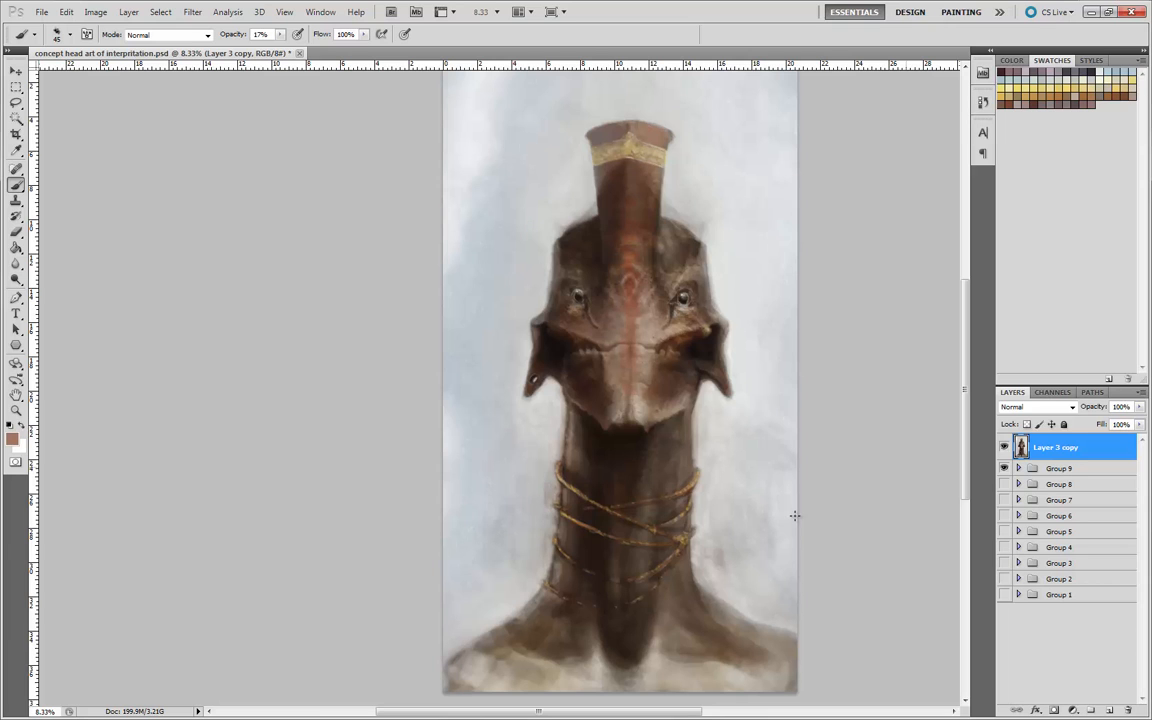
- Start opening an image file and browse on the c77 (E:) drive through CJF DOCUMENTS to the CJF DIGITAL MODELING folder
click(42, 12)
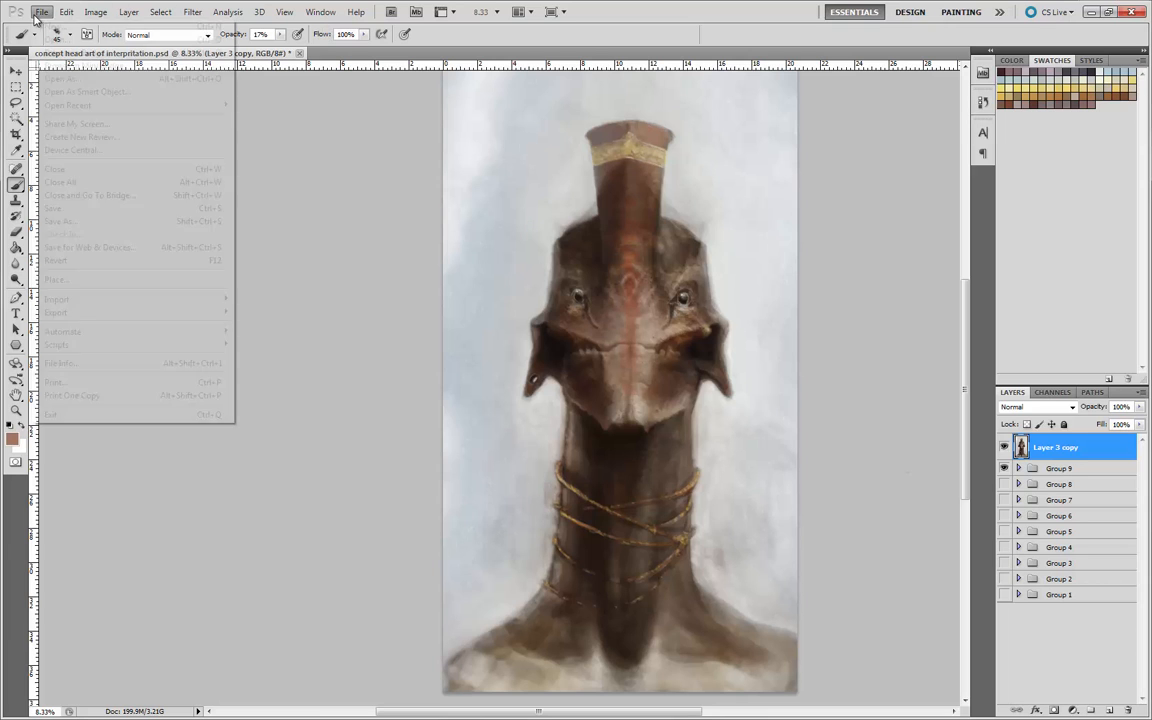
click(60, 39)
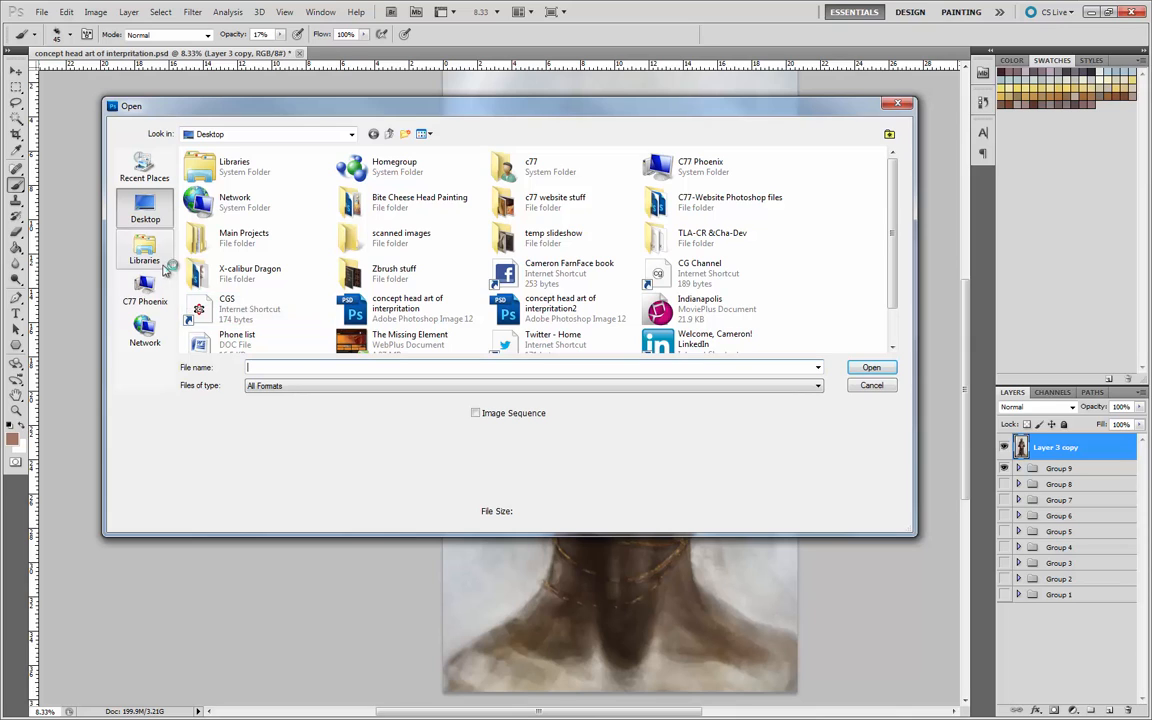
click(151, 297)
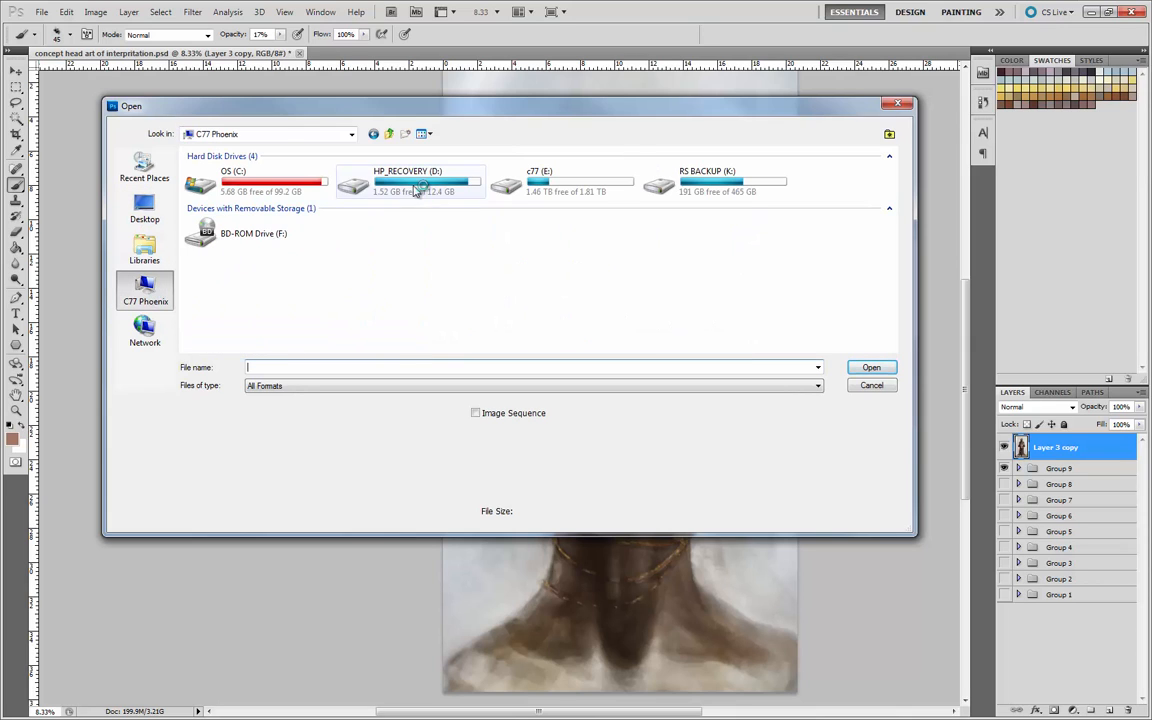
click(145, 209)
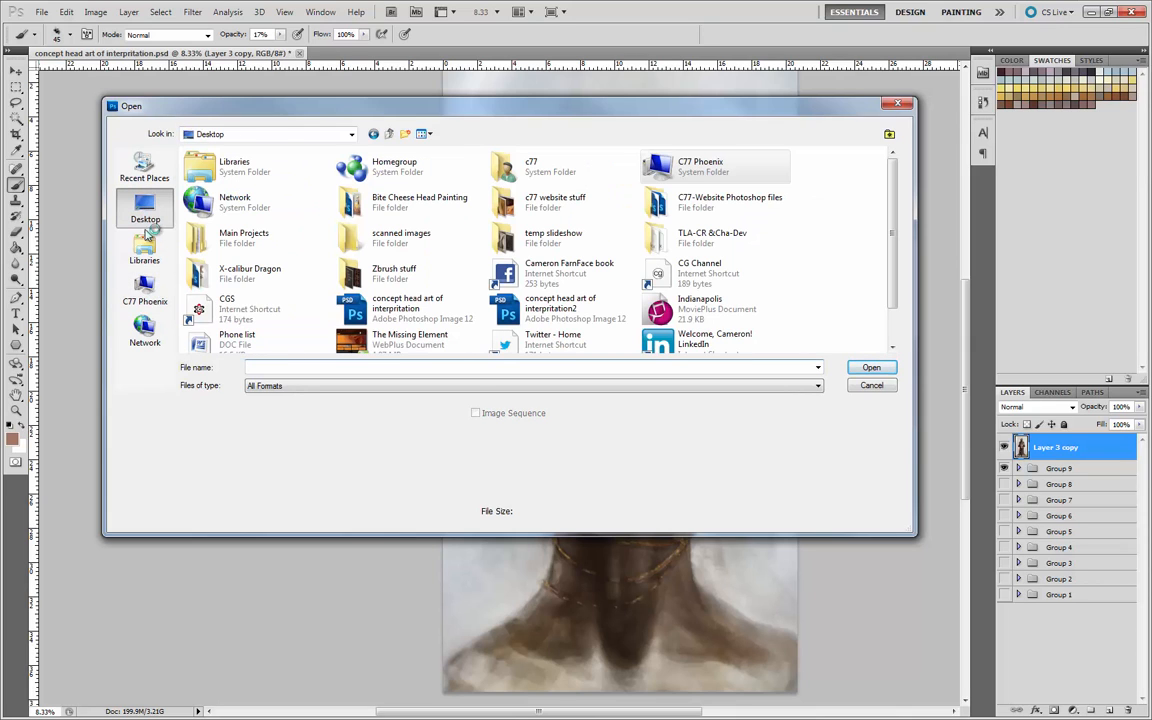
click(149, 291)
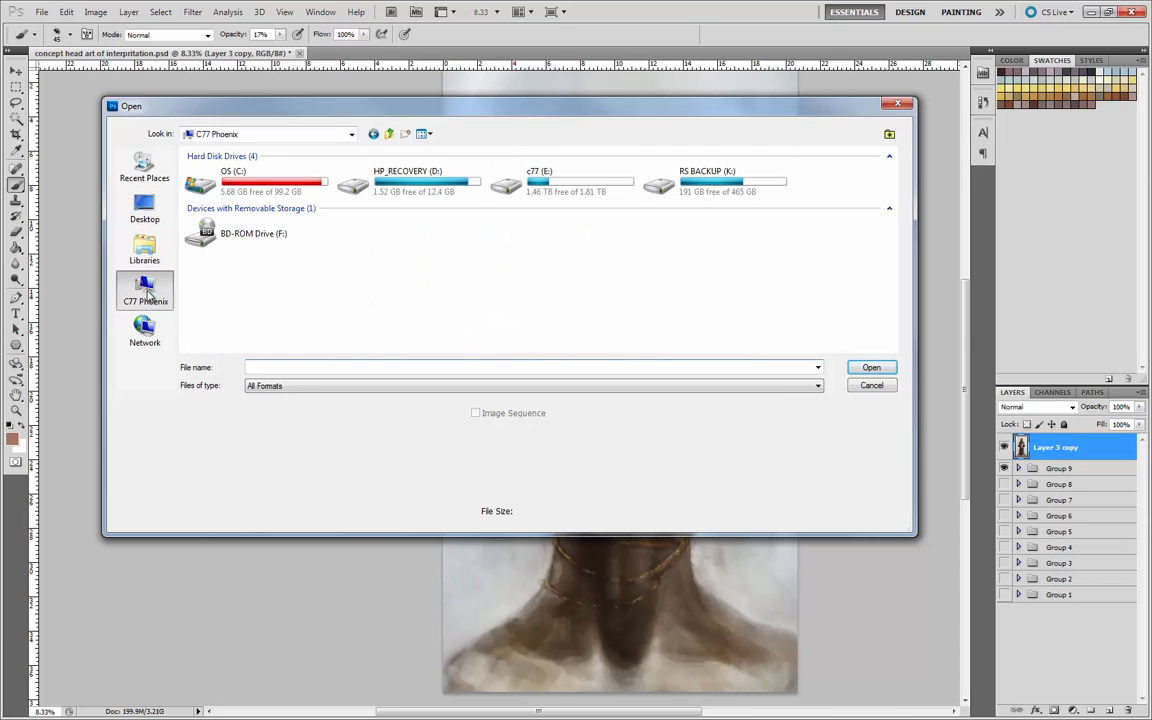
double_click(537, 181)
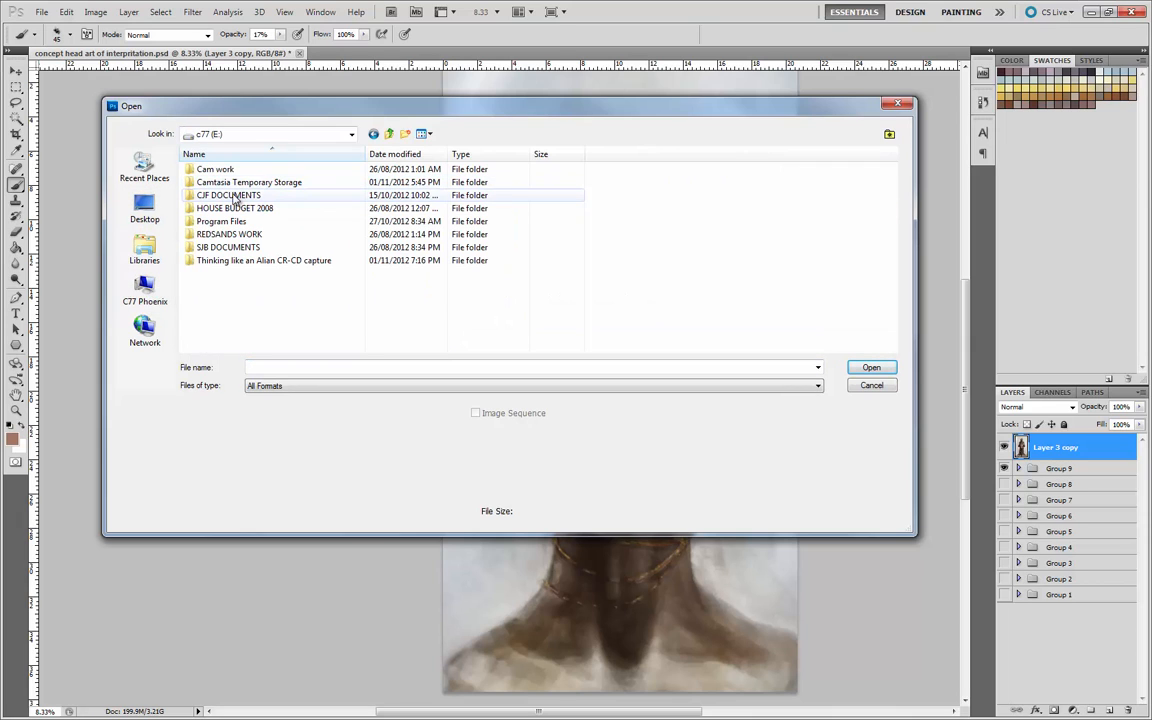
double_click(233, 195)
double_click(236, 196)
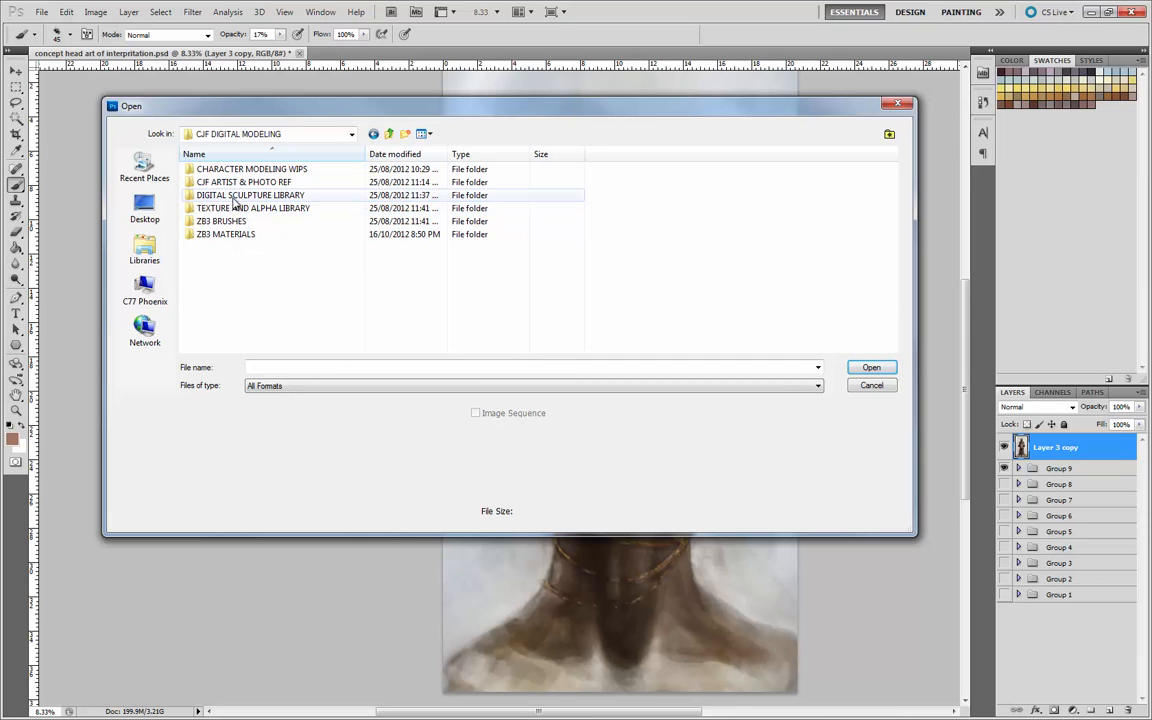
- Go through CJF ARTIST & PHOTO REF and its PHOTO folder to open the Metal texture folder
double_click(231, 184)
double_click(229, 186)
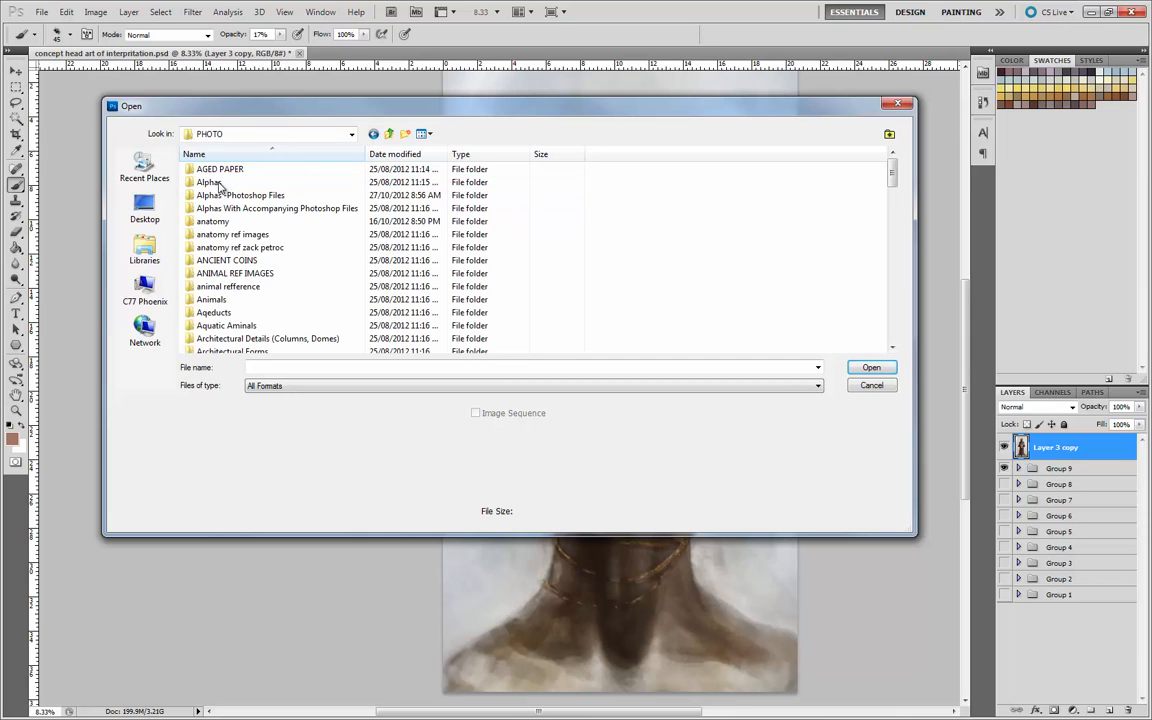
click(222, 301)
key(m)
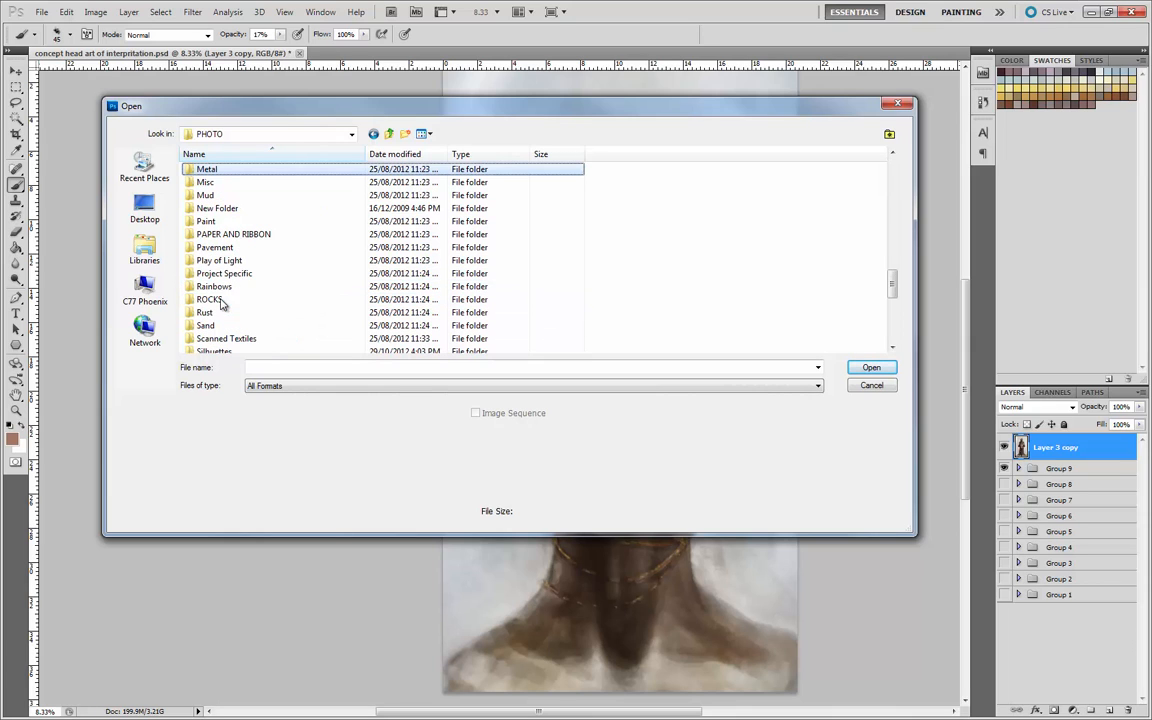
double_click(208, 171)
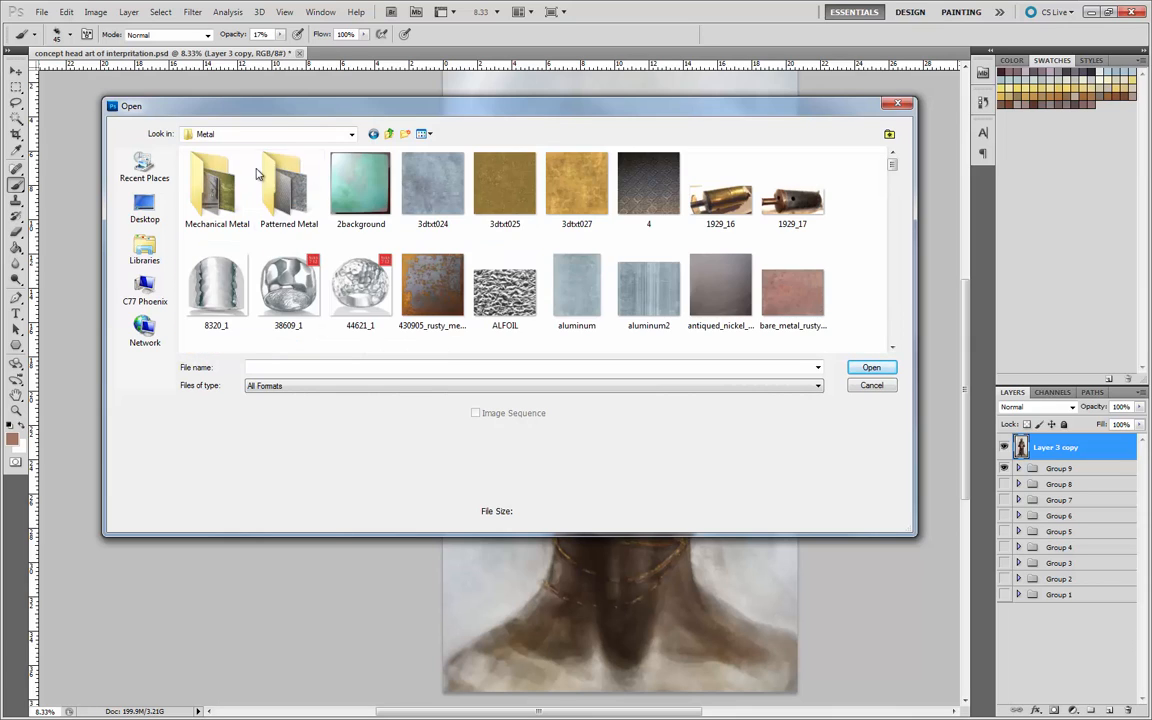
- Look through the image thumbnails in the Metal folder for a suitable weathered metal texture
click(892, 347)
click(892, 347)
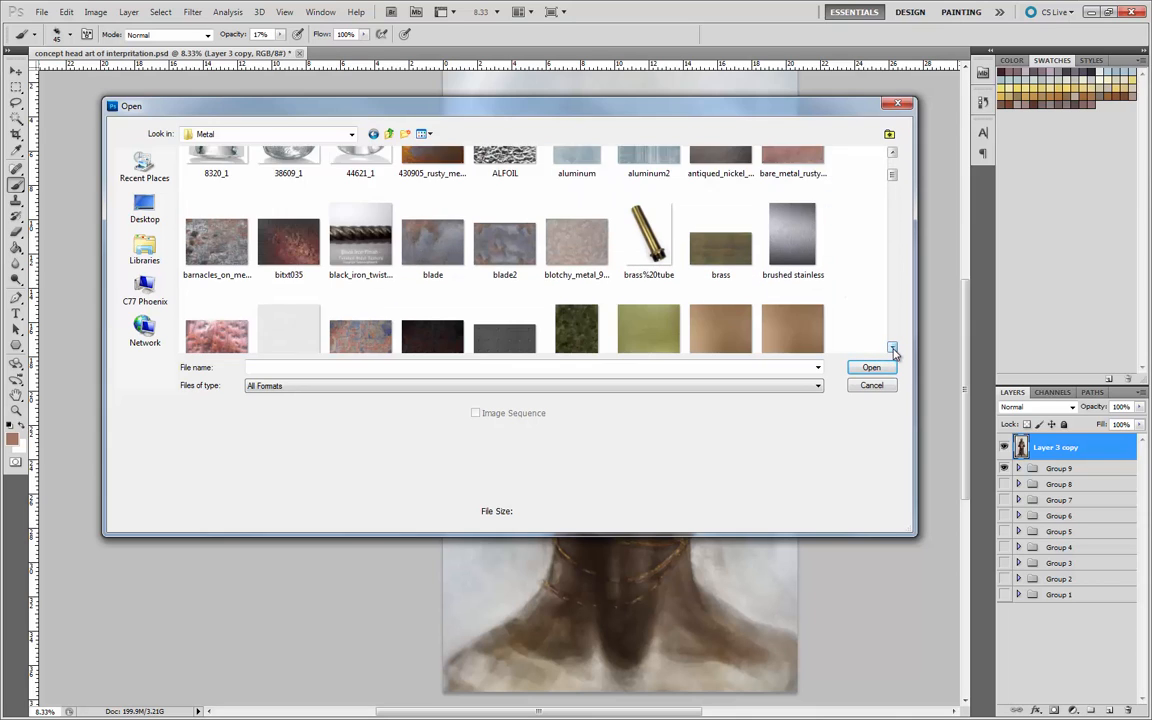
click(892, 347)
click(892, 347)
click(892, 347)
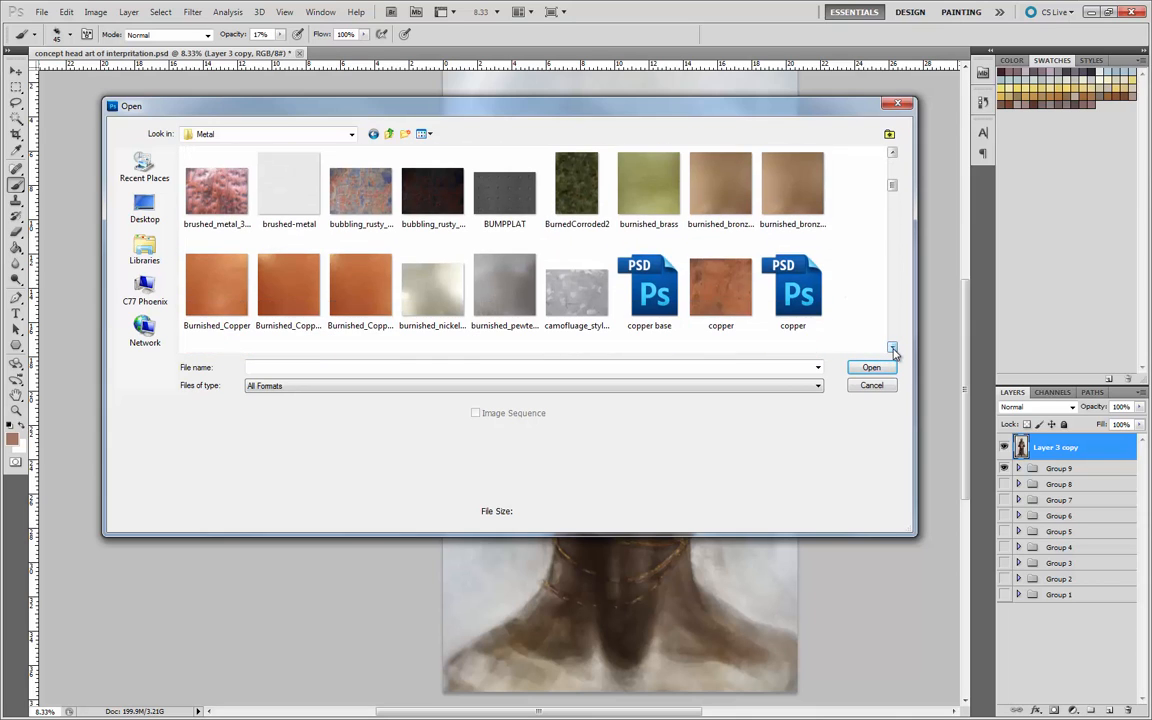
click(892, 347)
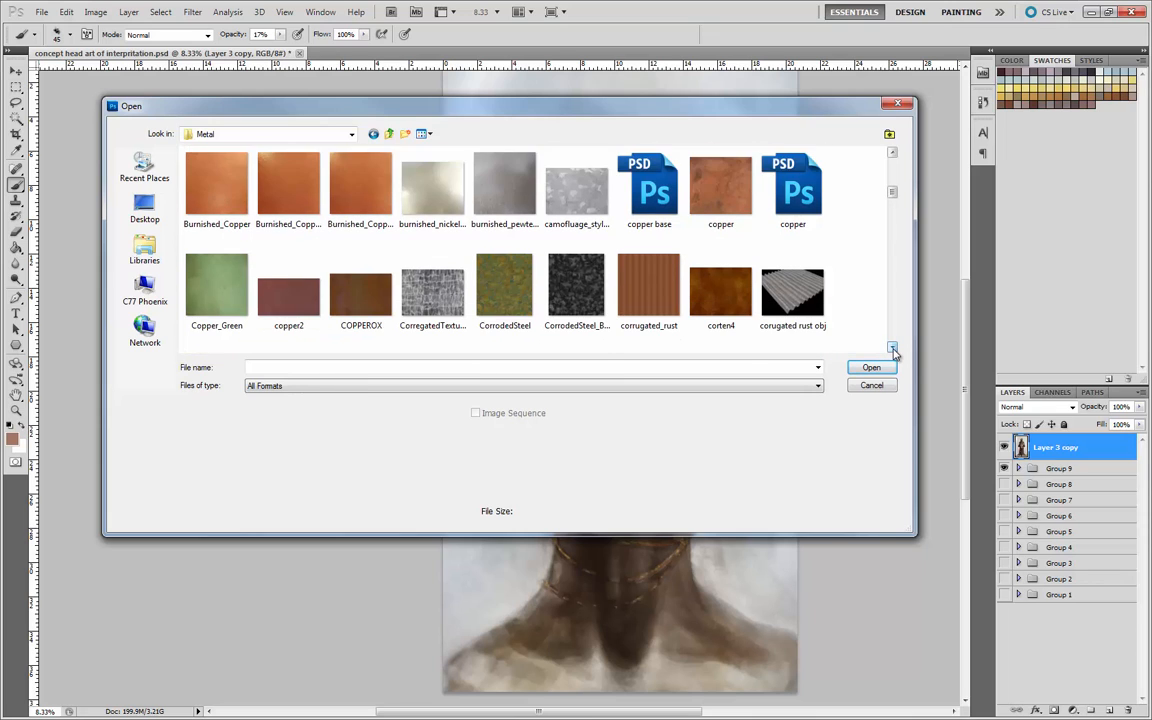
click(892, 347)
click(892, 347)
click(892, 347)
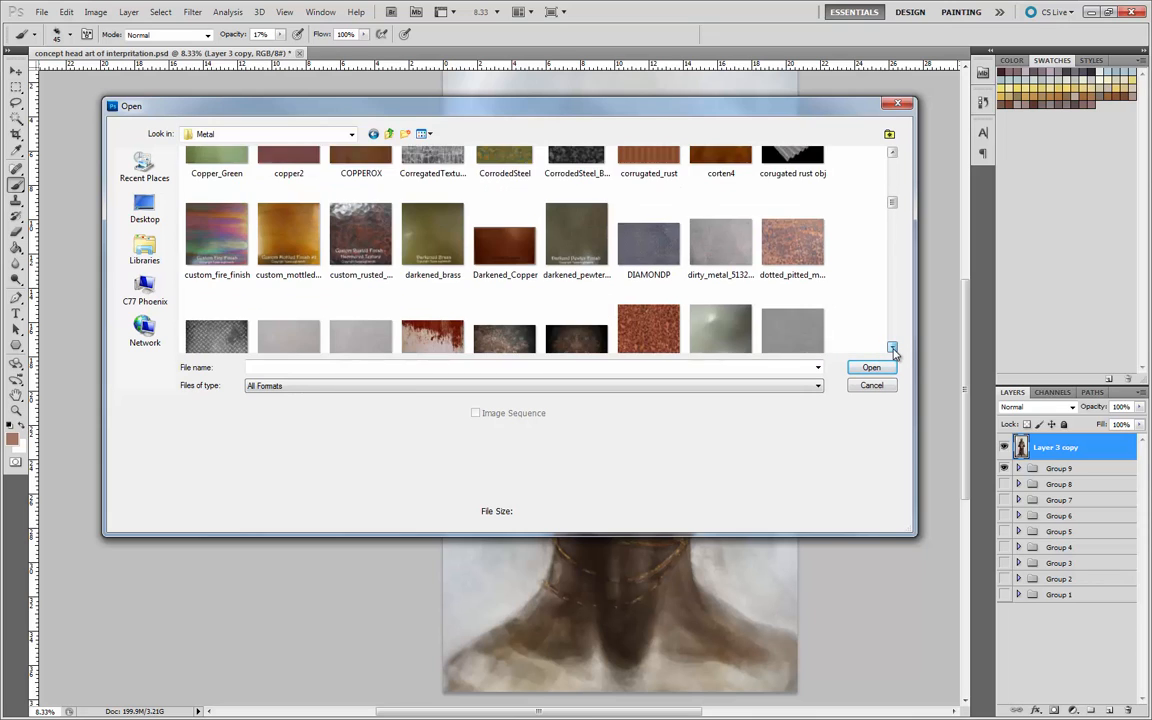
click(892, 347)
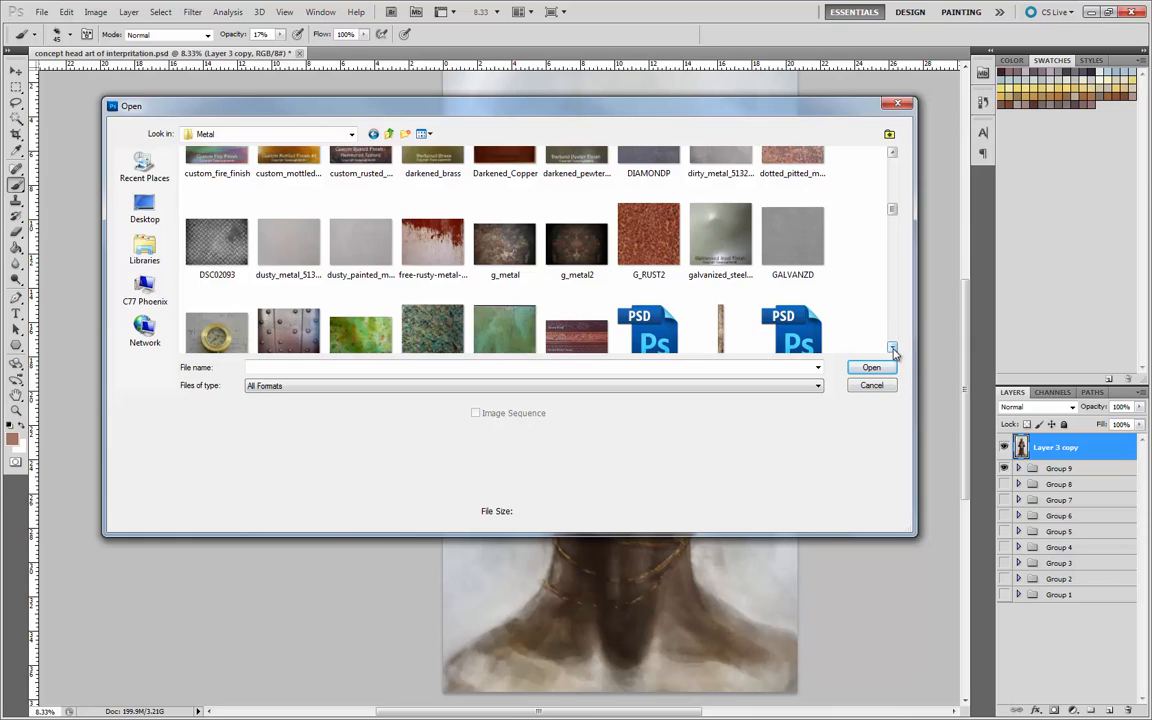
click(892, 348)
click(892, 348)
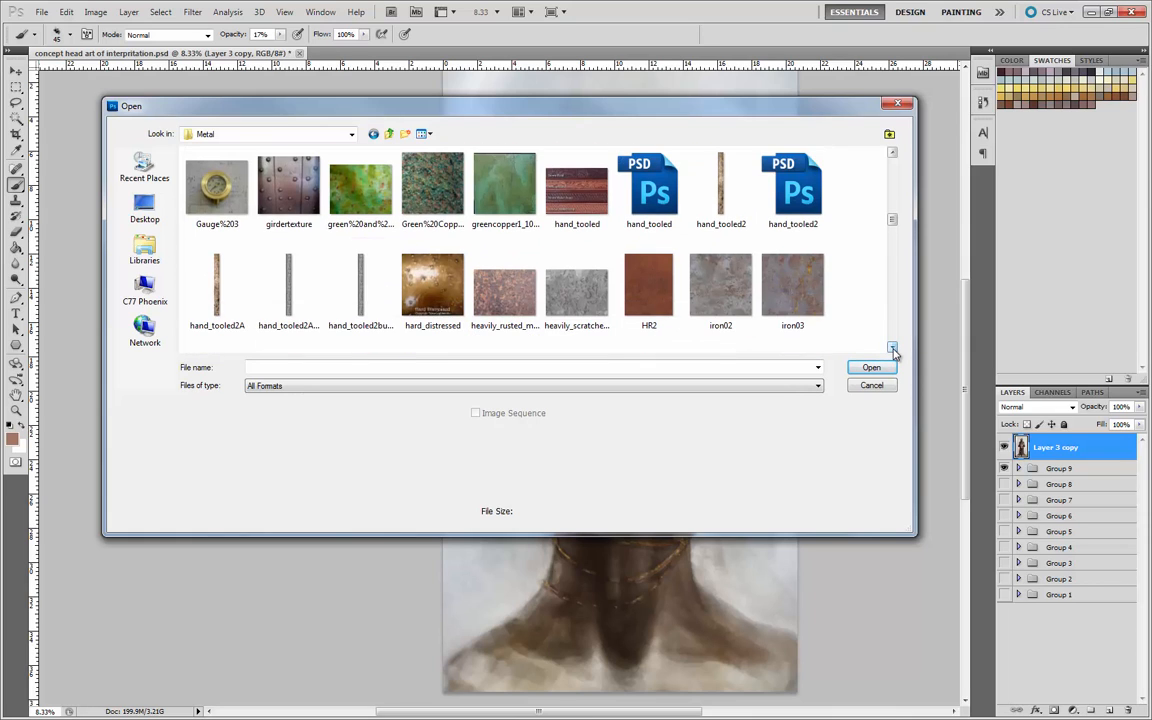
click(892, 348)
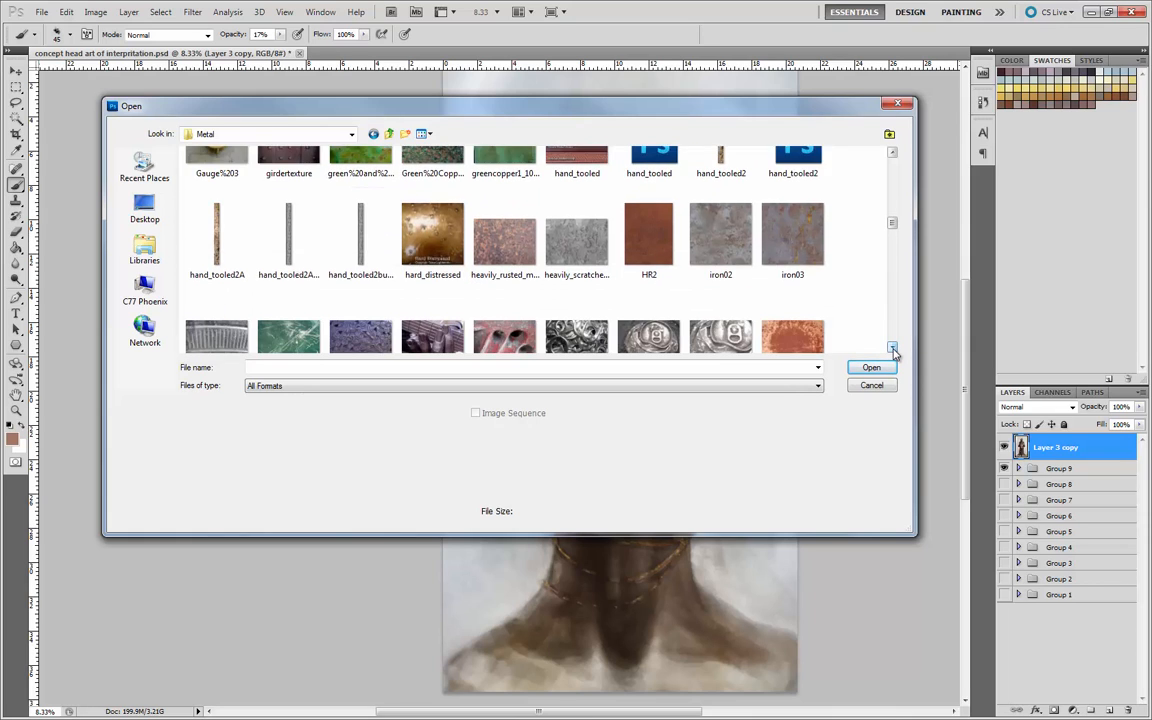
click(892, 348)
click(892, 348)
click(892, 348)
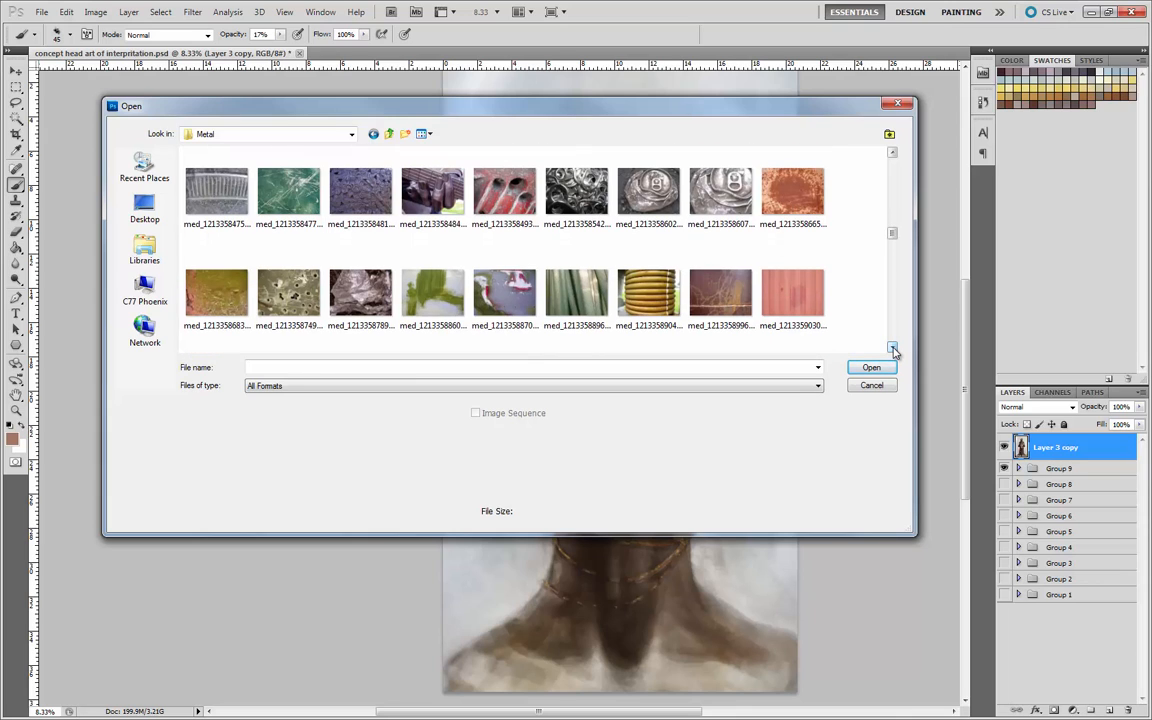
click(892, 348)
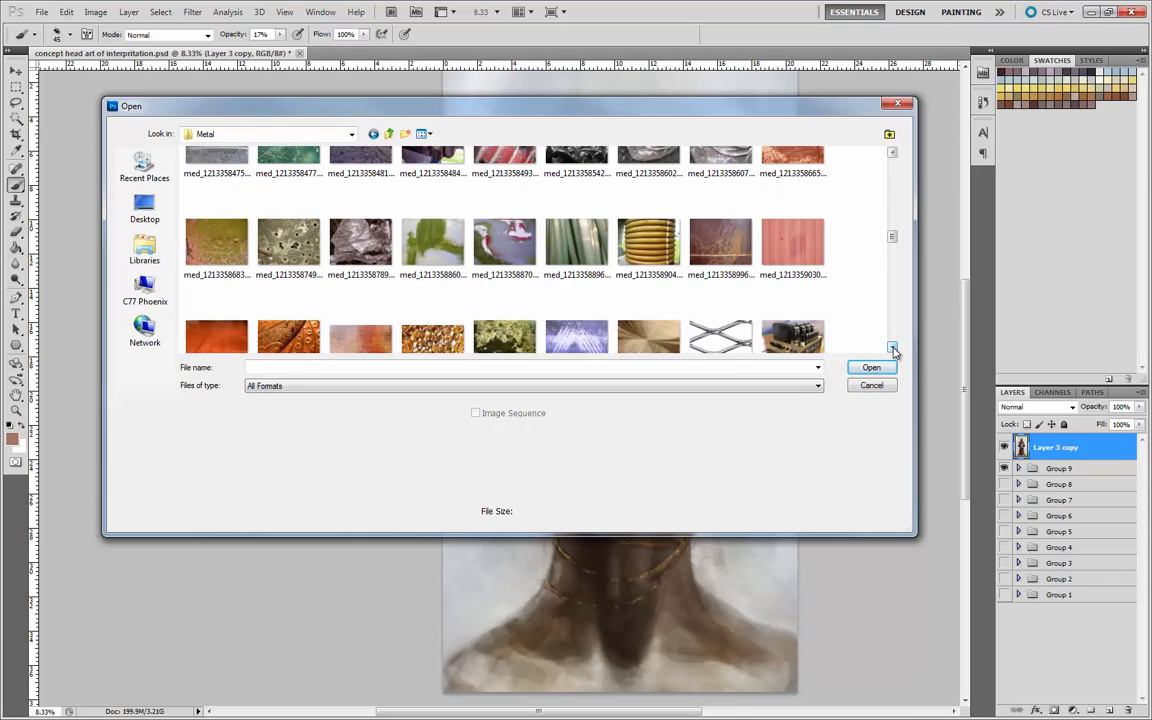
click(892, 348)
click(892, 348)
click(892, 348)
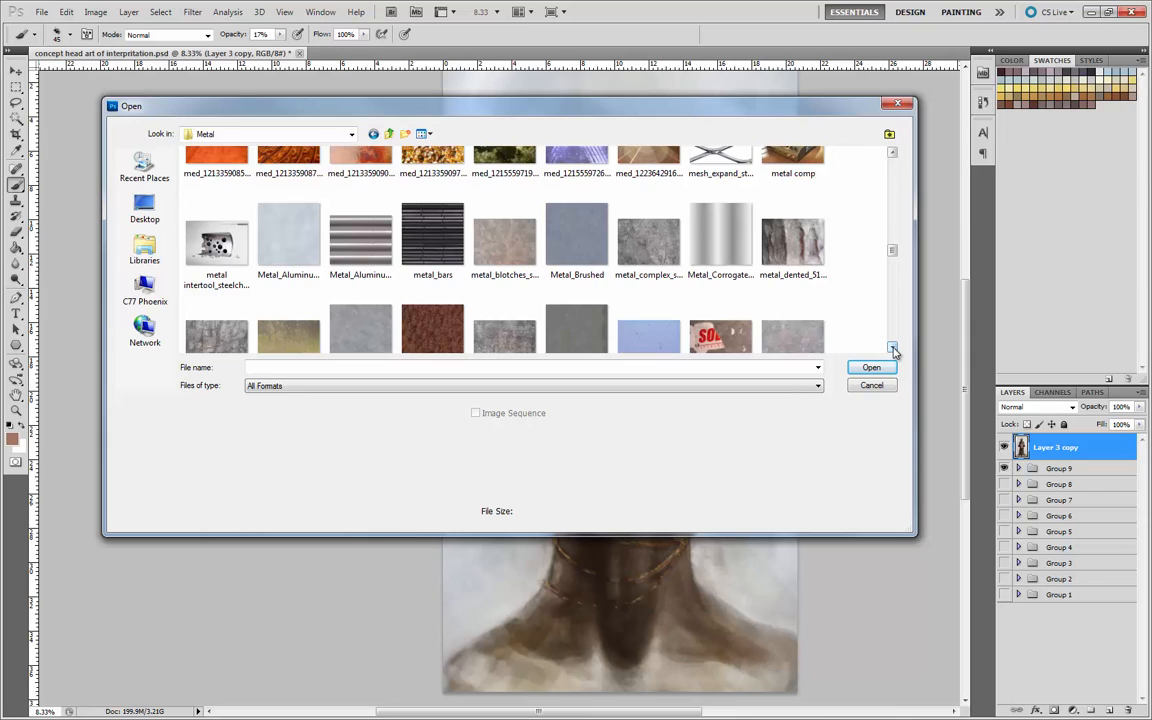
click(892, 348)
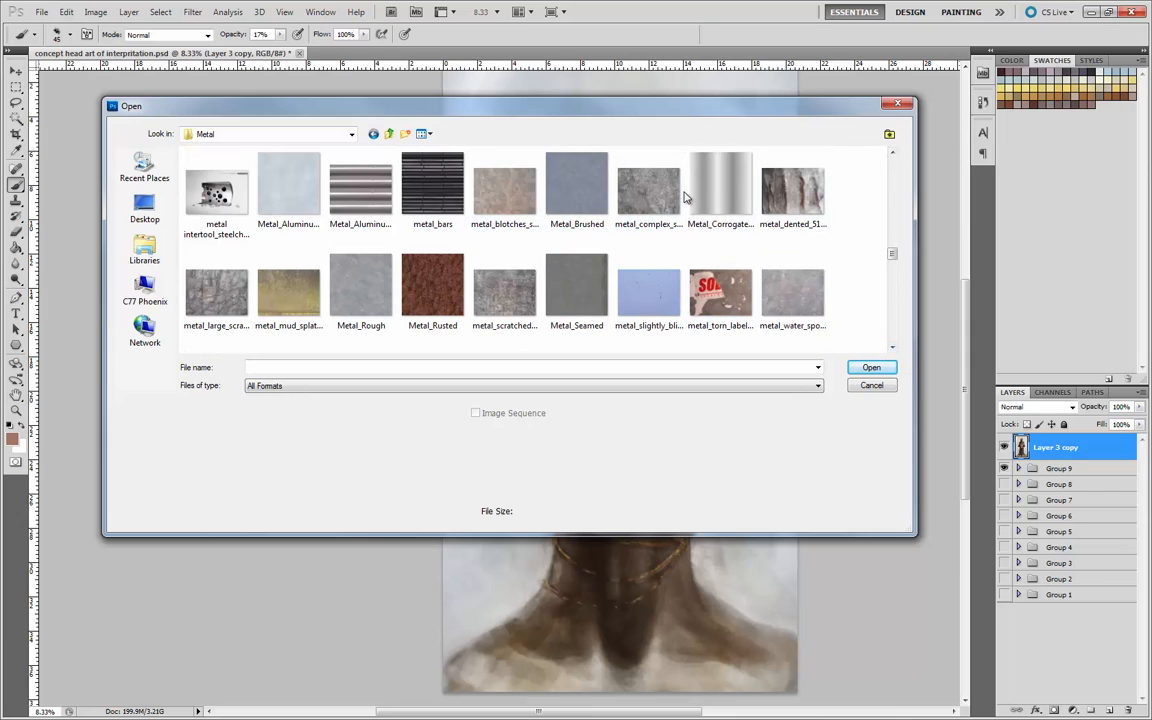
click(892, 348)
click(893, 155)
scroll(830, 195, up, 1)
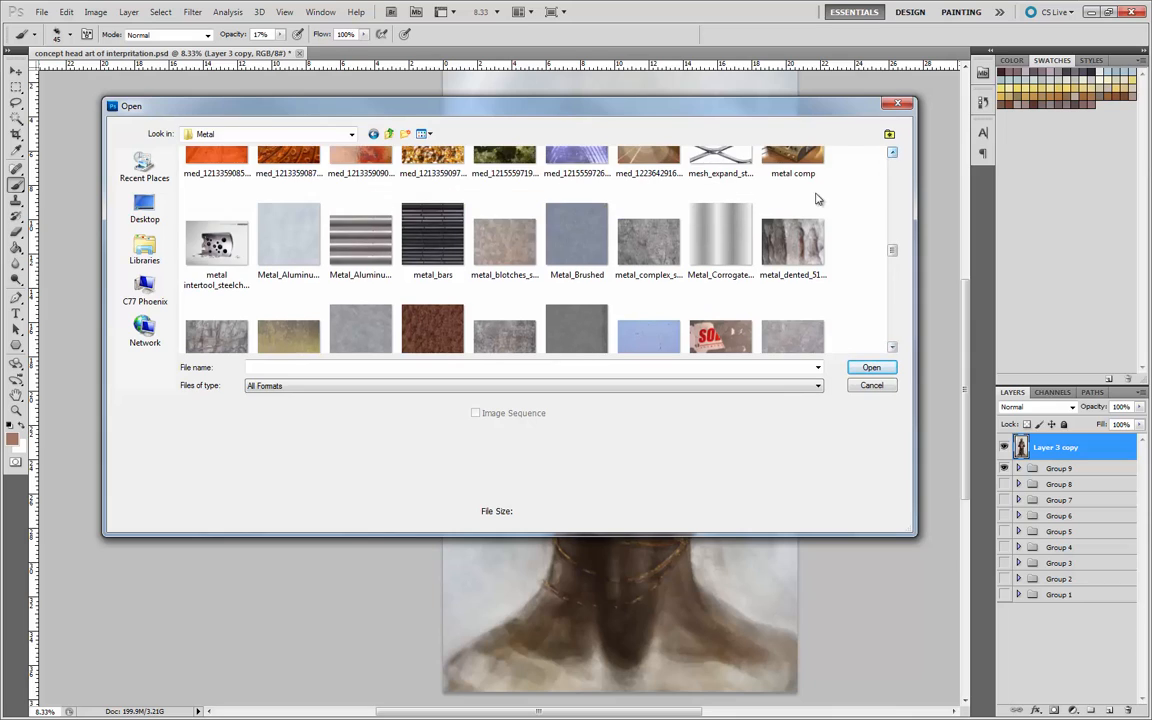
click(892, 348)
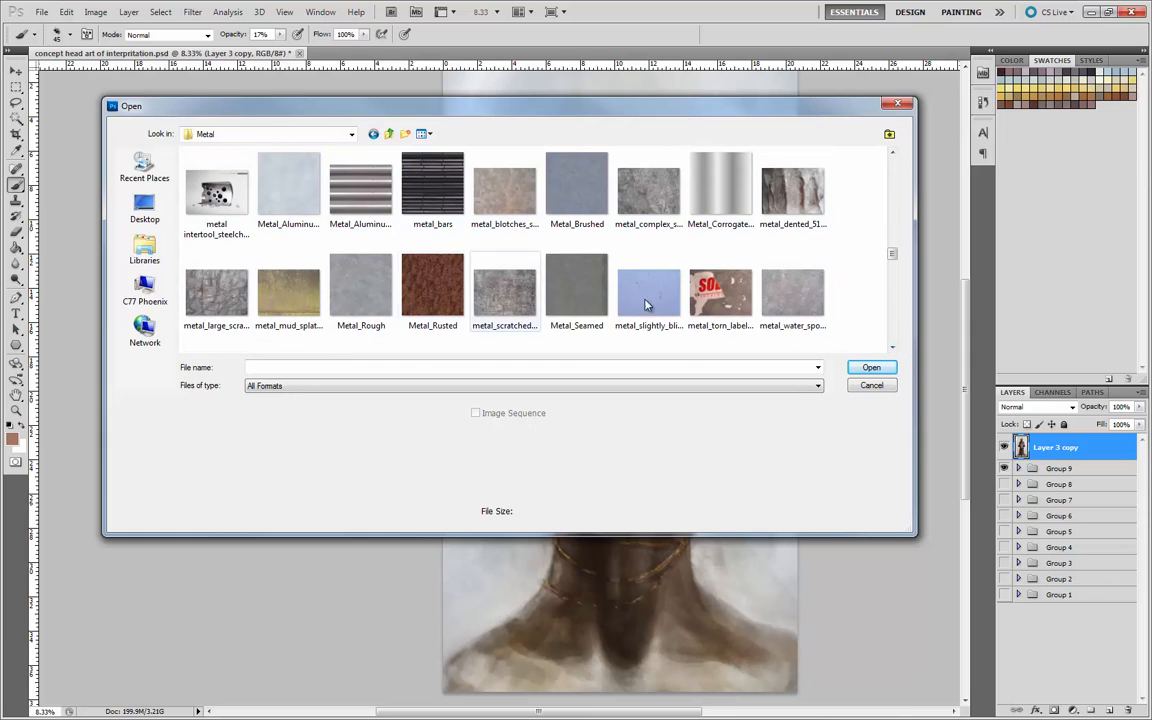
- Find the MetalBare0049_S texture further down the Metal folder and open it
click(892, 348)
click(892, 348)
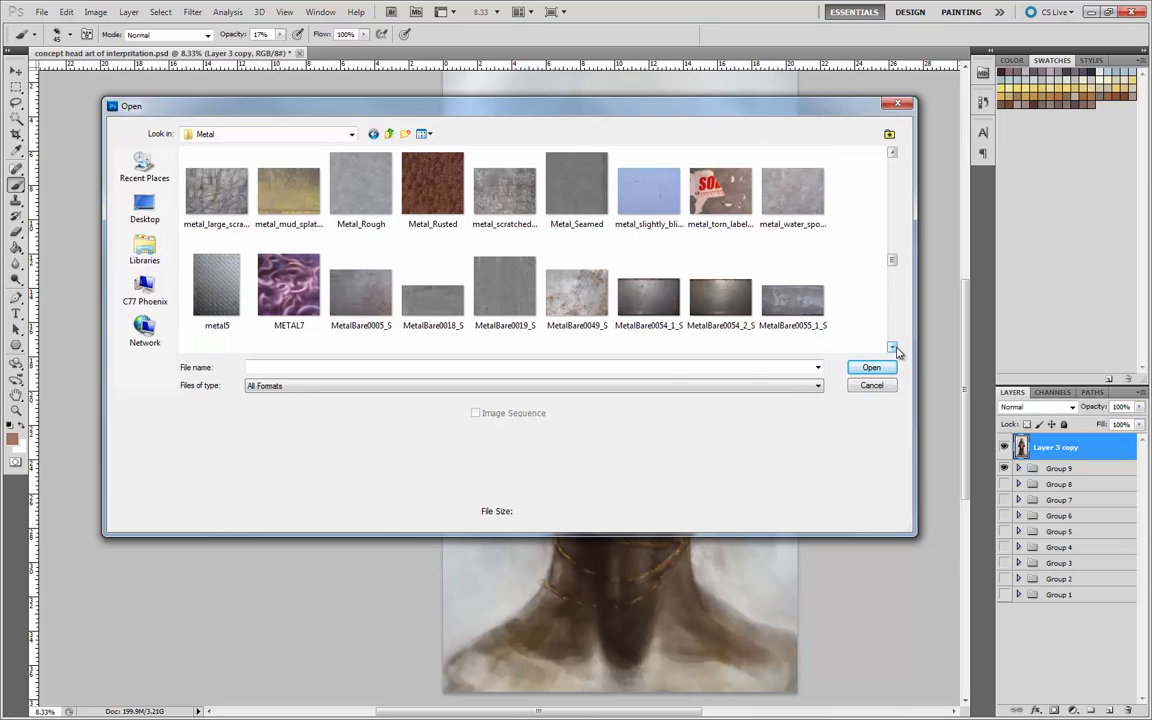
click(577, 295)
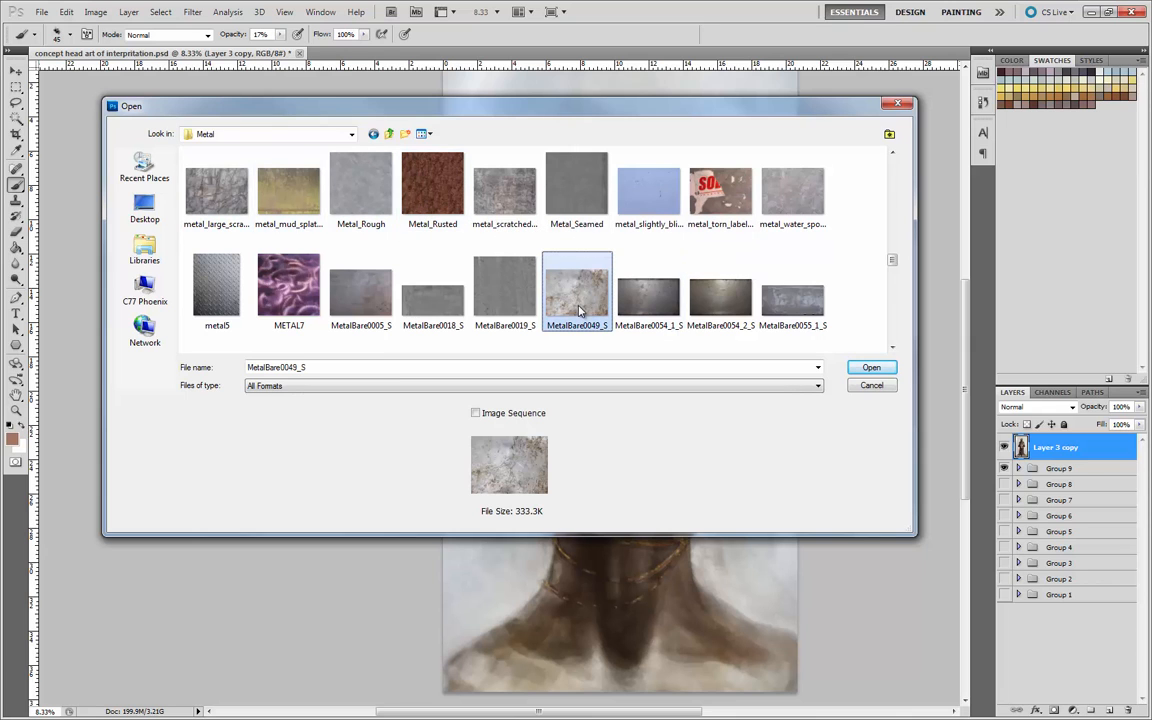
click(871, 367)
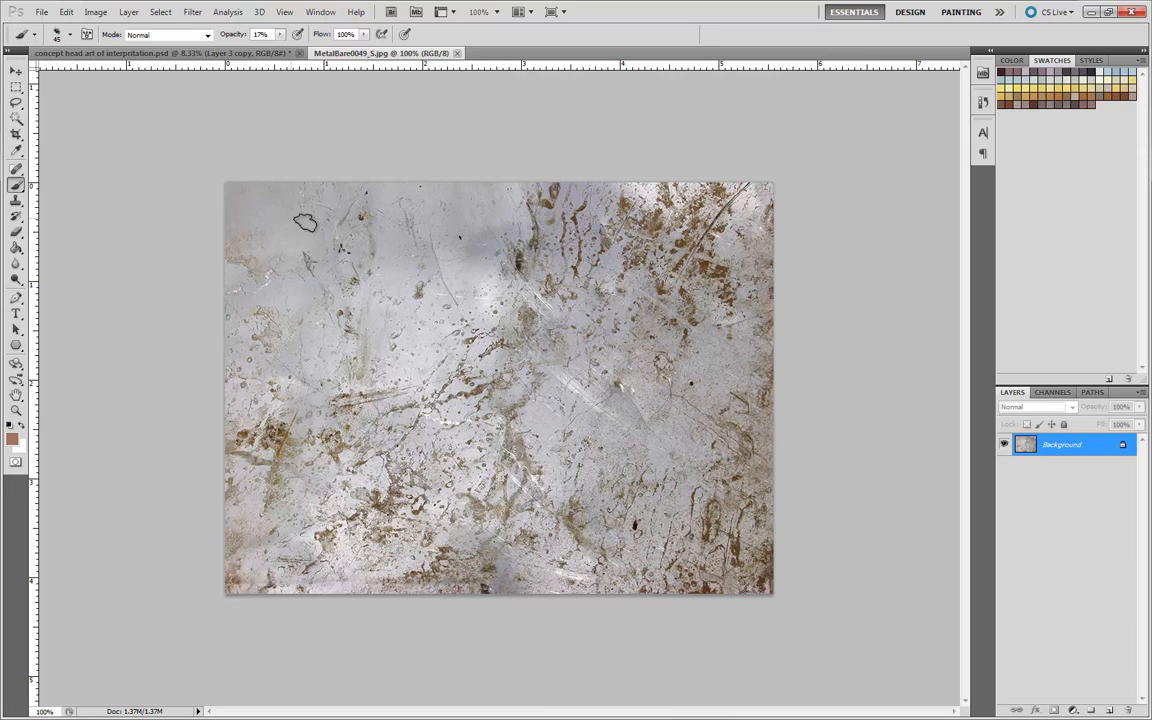
- Copy the MetalBare0049_S texture into the creature painting as a new layer and close the texture file
click(40, 13)
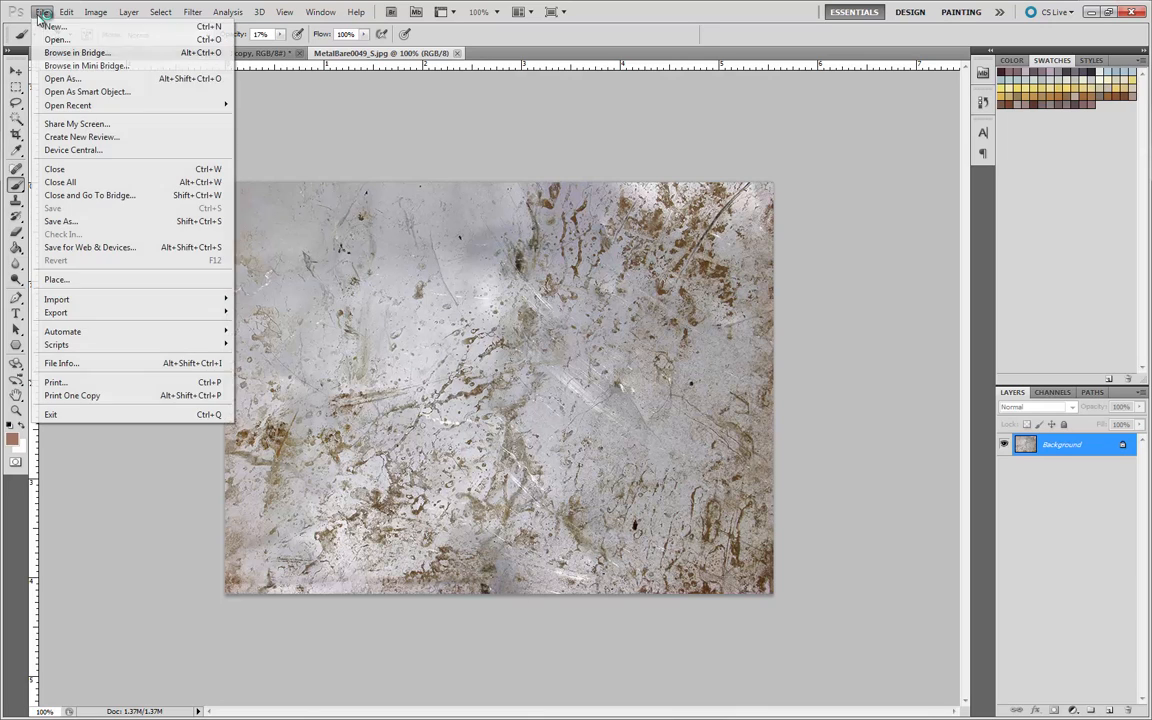
click(343, 55)
drag(343, 55, 494, 152)
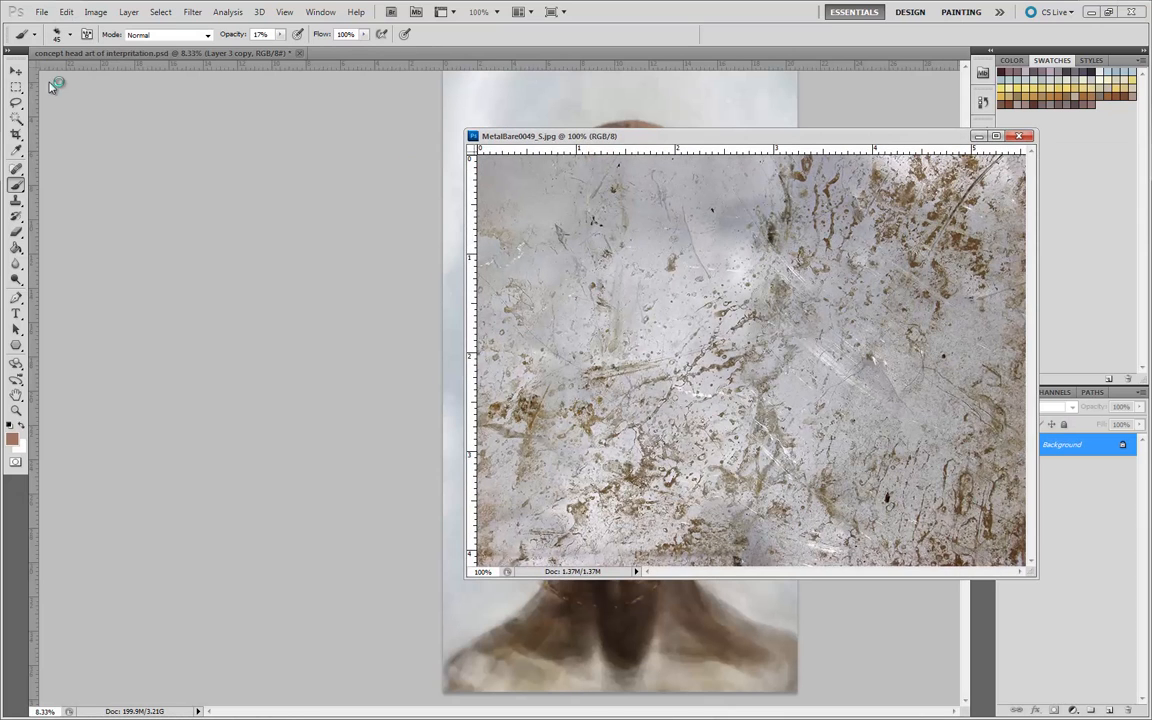
click(16, 71)
drag(625, 130, 620, 113)
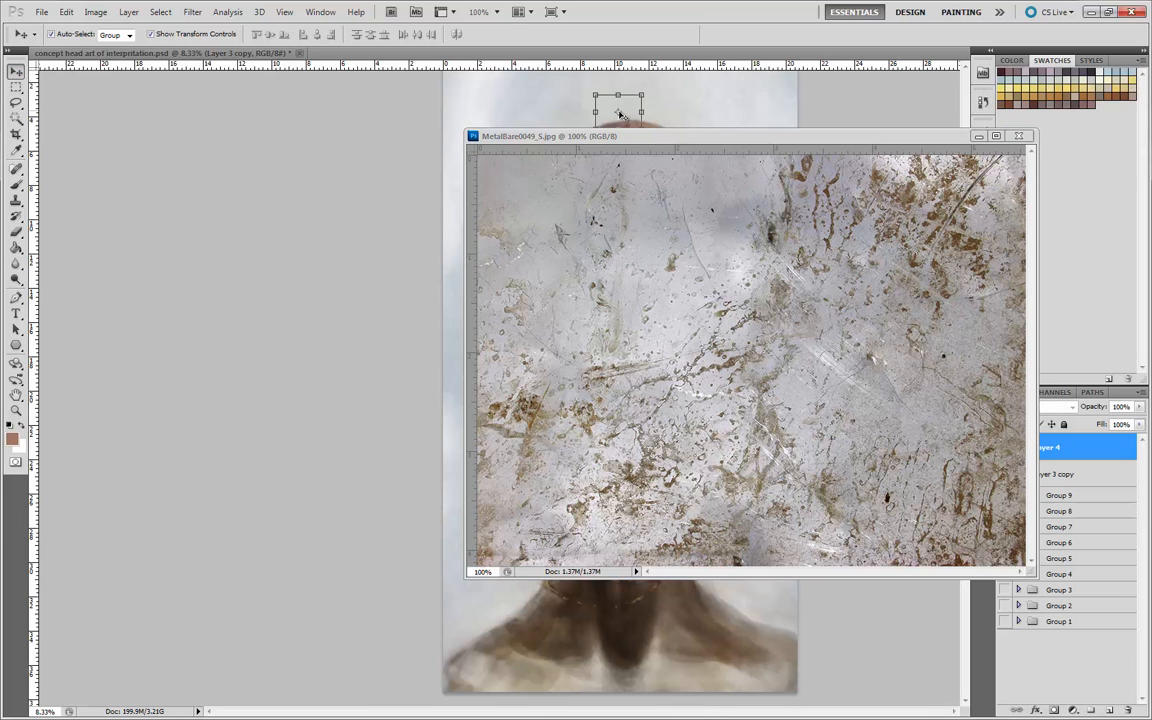
drag(769, 137, 487, 190)
click(737, 189)
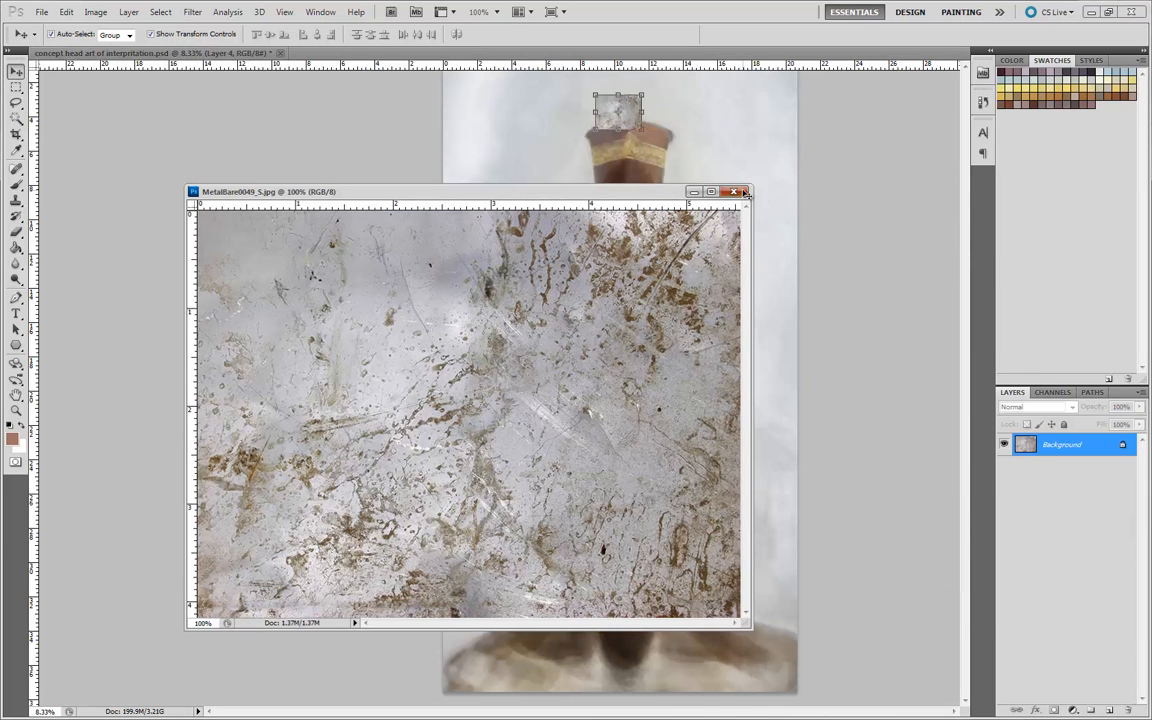
- Rotate the texture layer by -90° and scale it up until it covers the whole canvas, extending slightly past the upper and side edges
key(ctrl+minus)
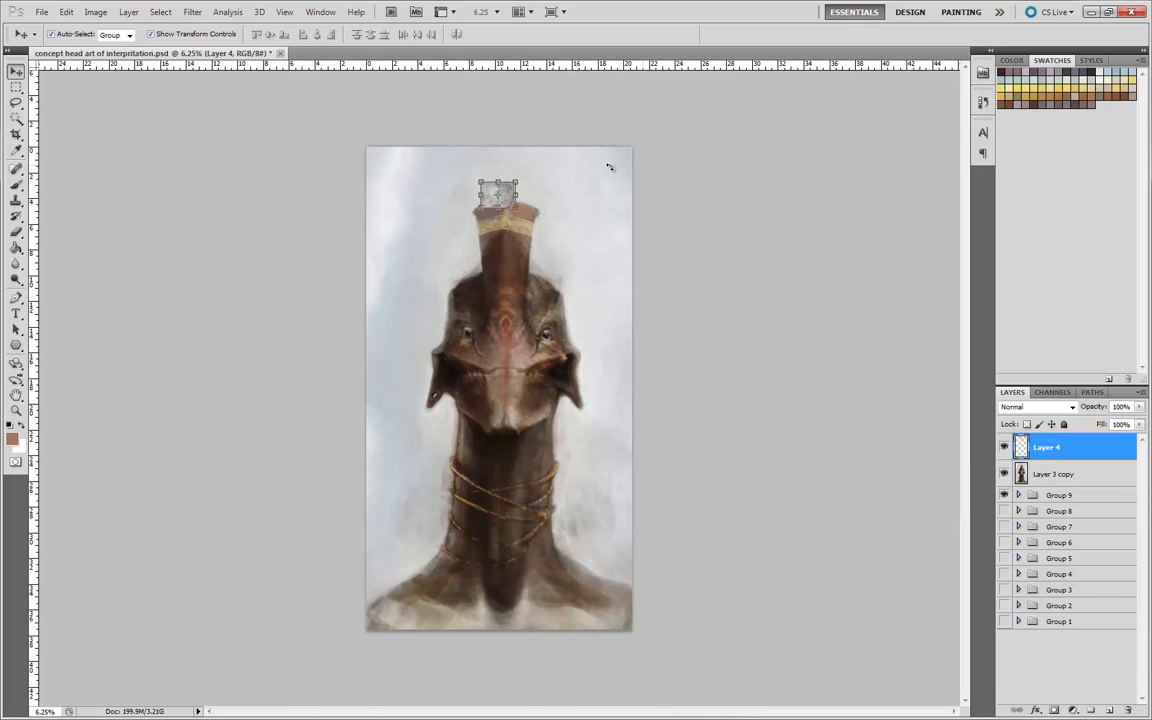
drag(505, 203, 632, 632)
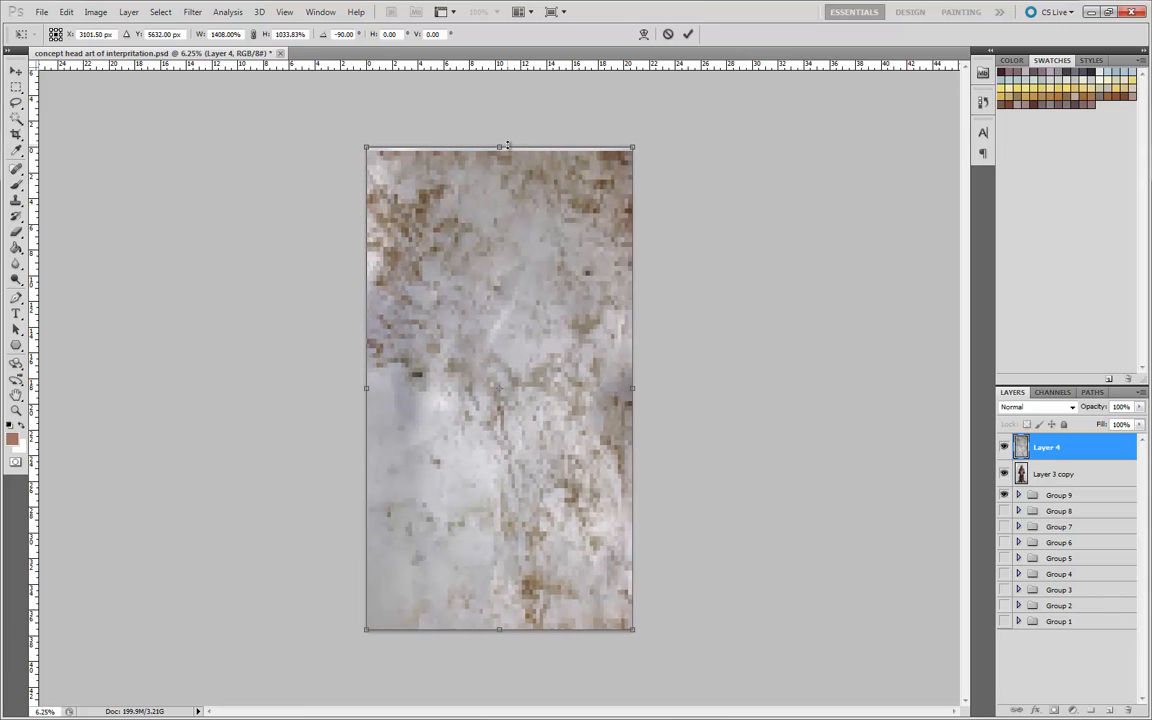
drag(507, 145, 510, 133)
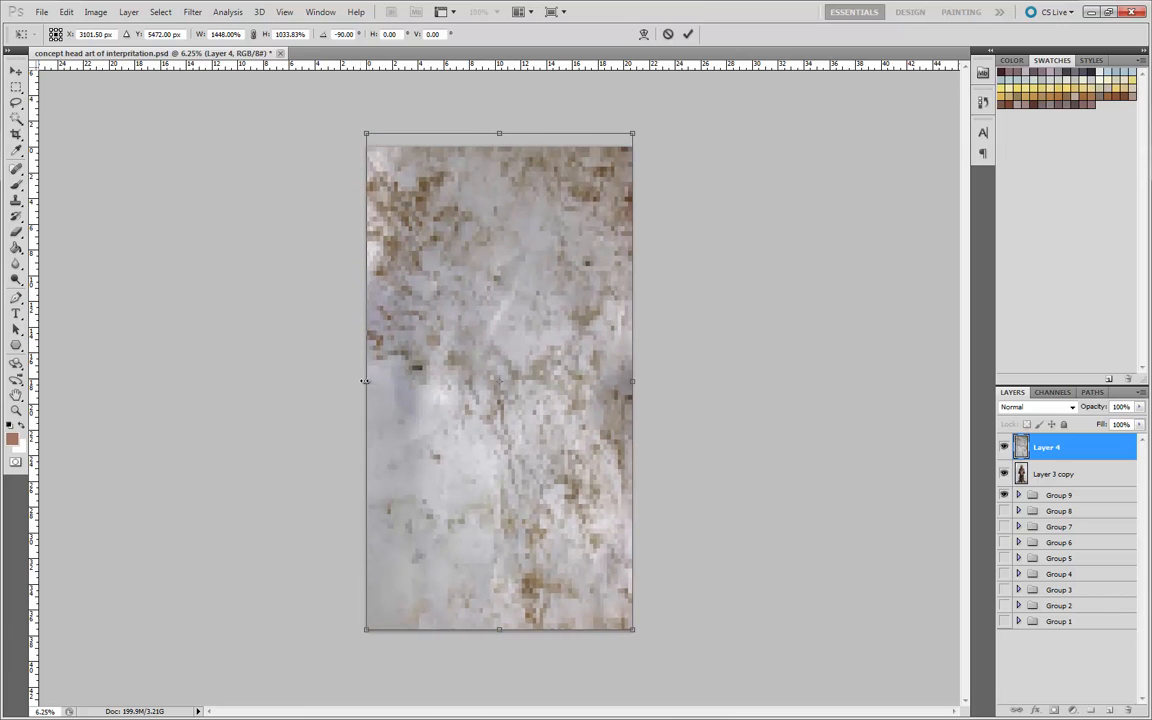
drag(365, 381, 358, 381)
drag(636, 381, 647, 383)
key(Return)
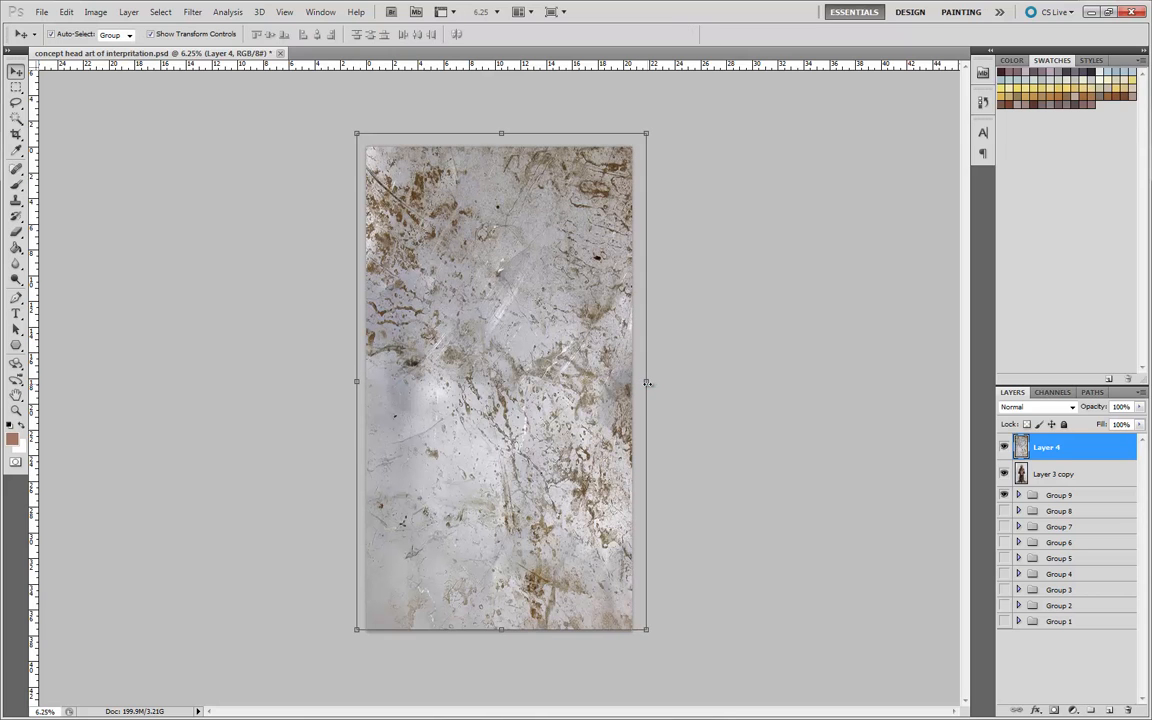
- Try the darkening blend modes on the texture layer, comparing Darken, Multiply, Color Burn and Darker Color
click(1073, 414)
key(Down)
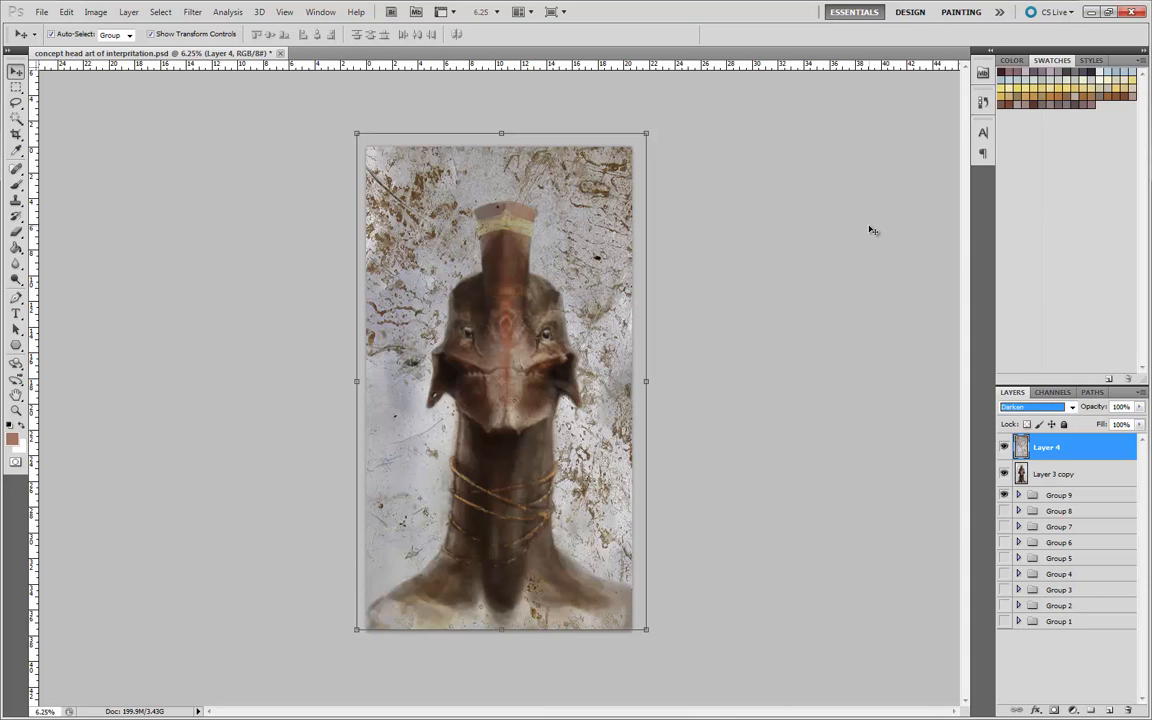
key(Down)
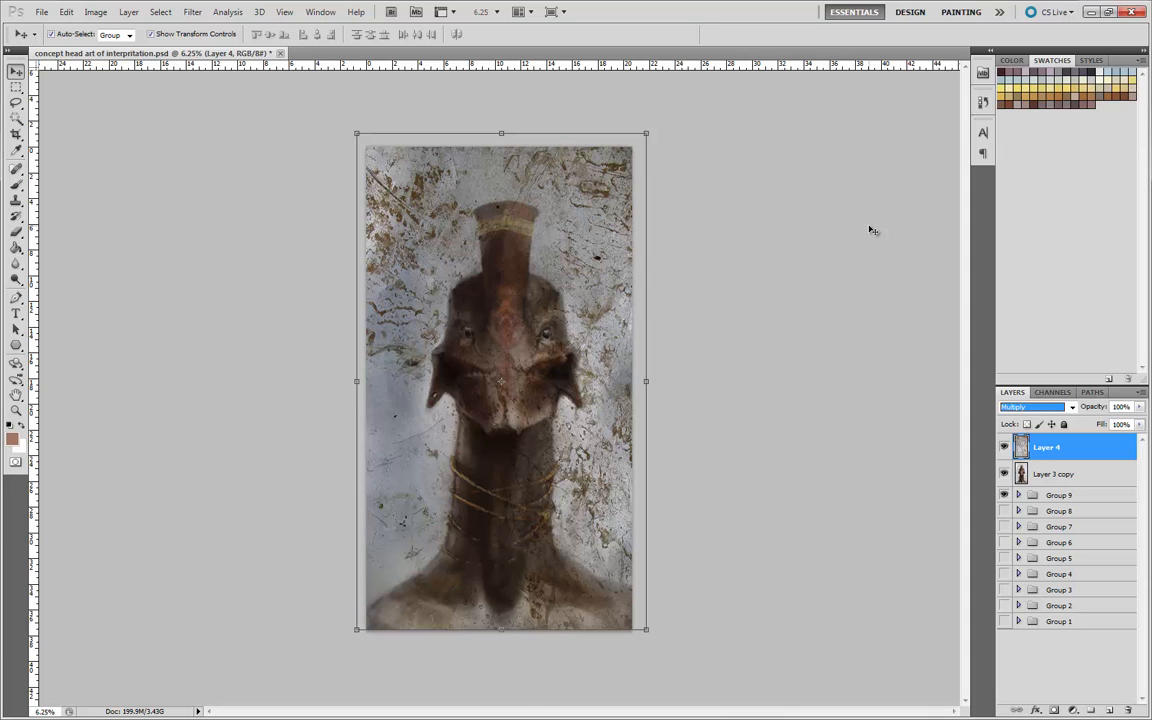
key(Up)
key(Down)
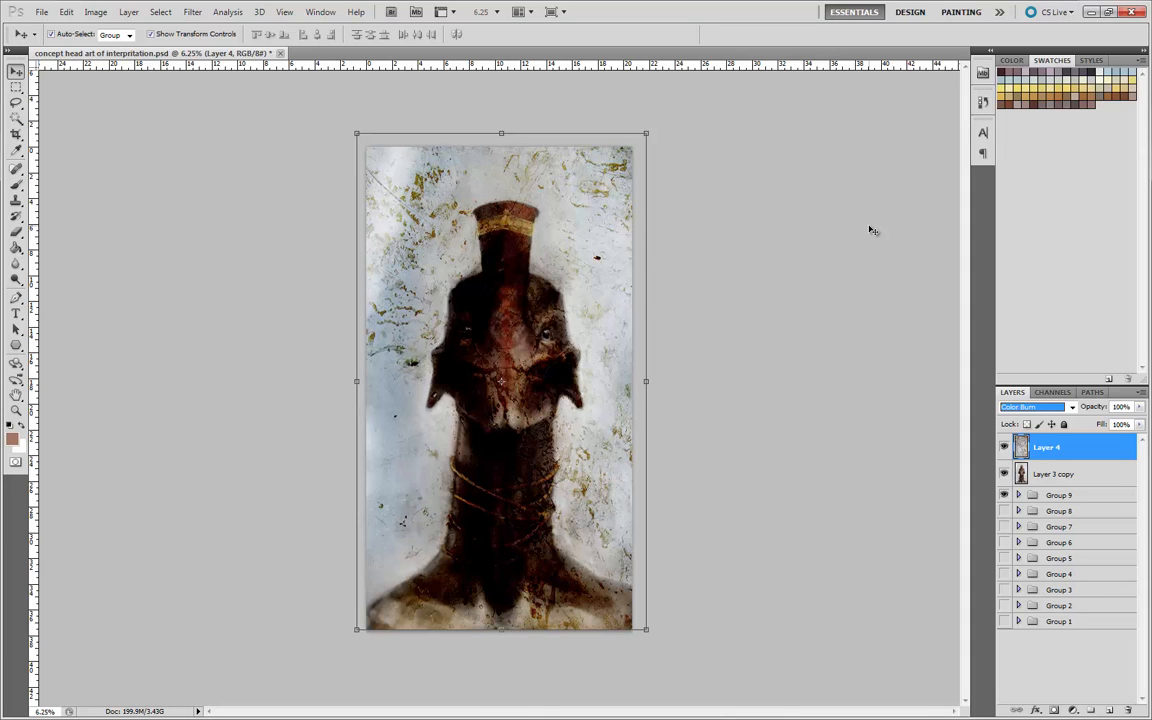
key(Down)
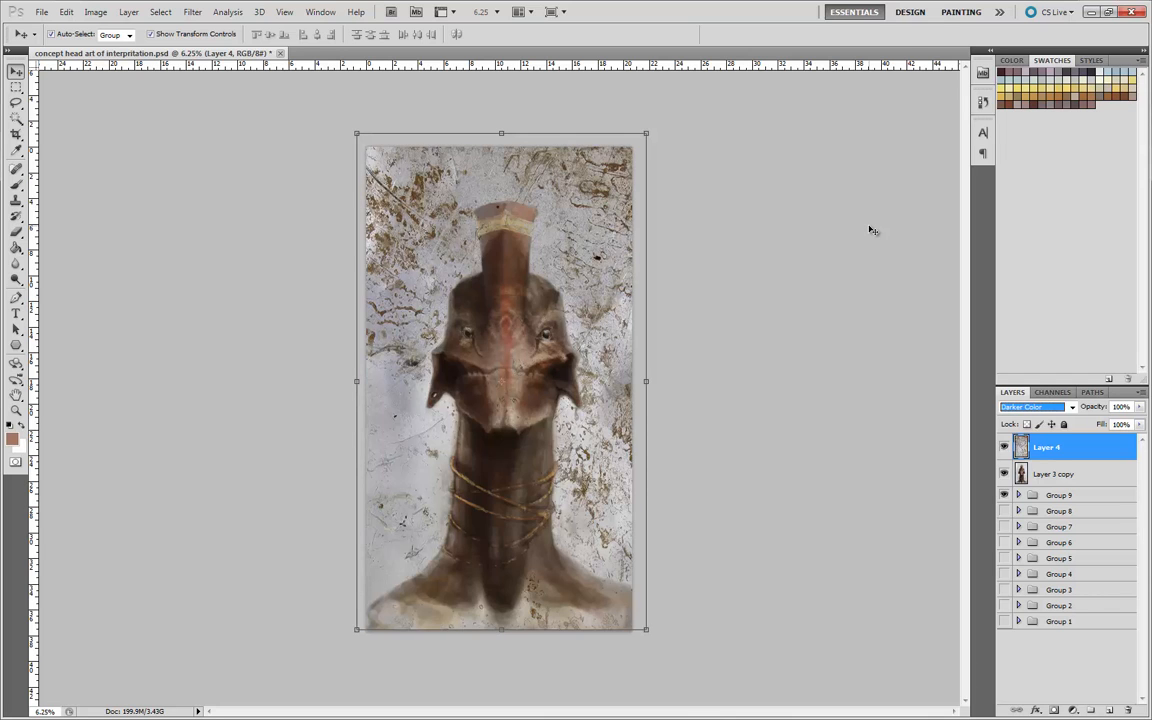
key(Down)
key(Up)
key(Up)
key(Up)
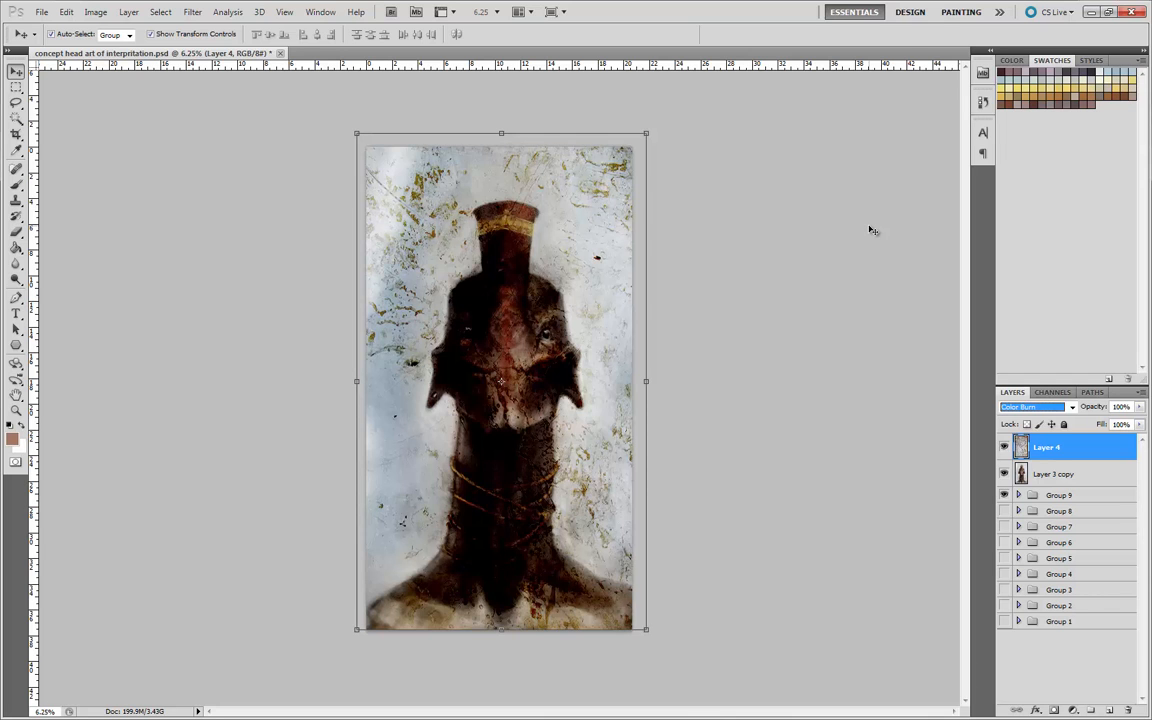
- Try the Screen, Overlay and Soft Light blend modes on the texture layer over the painting
key(Down)
key(Down)
key(Down)
key(Down)
key(Down)
key(Down)
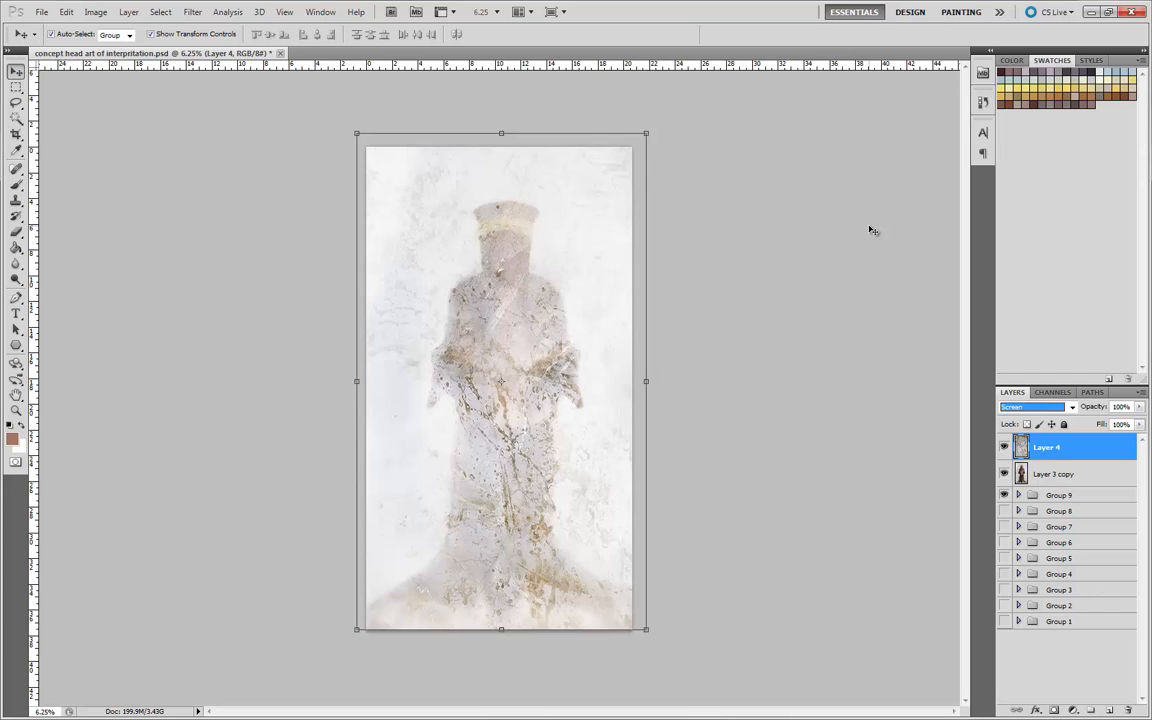
key(Down)
key(Down)
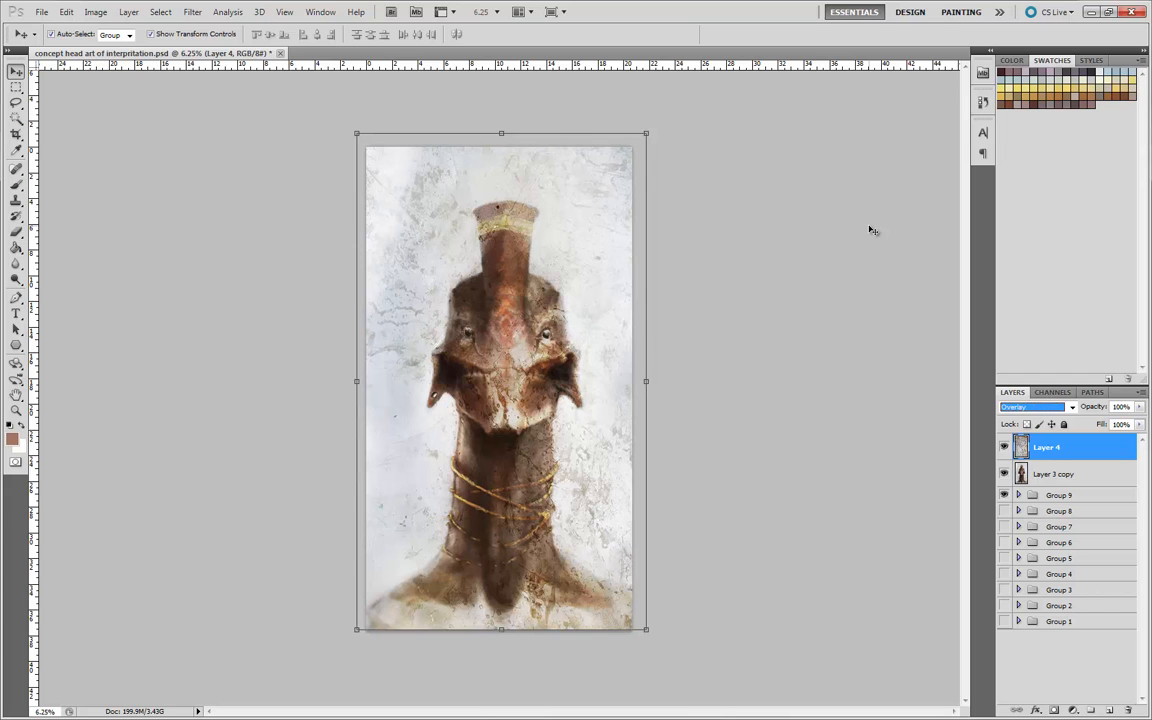
key(Down)
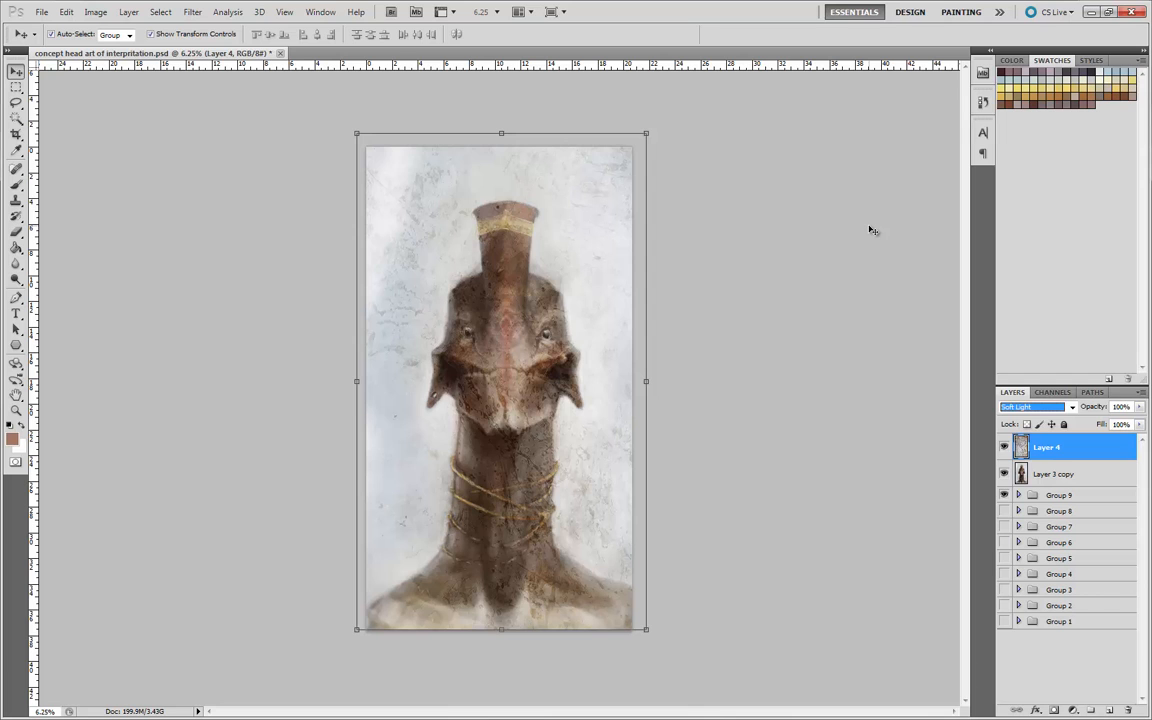
- Try the Linear Light, Exclusion and Saturation blend modes on the texture layer
key(Down)
key(Down)
key(Down)
key(Down)
key(Down)
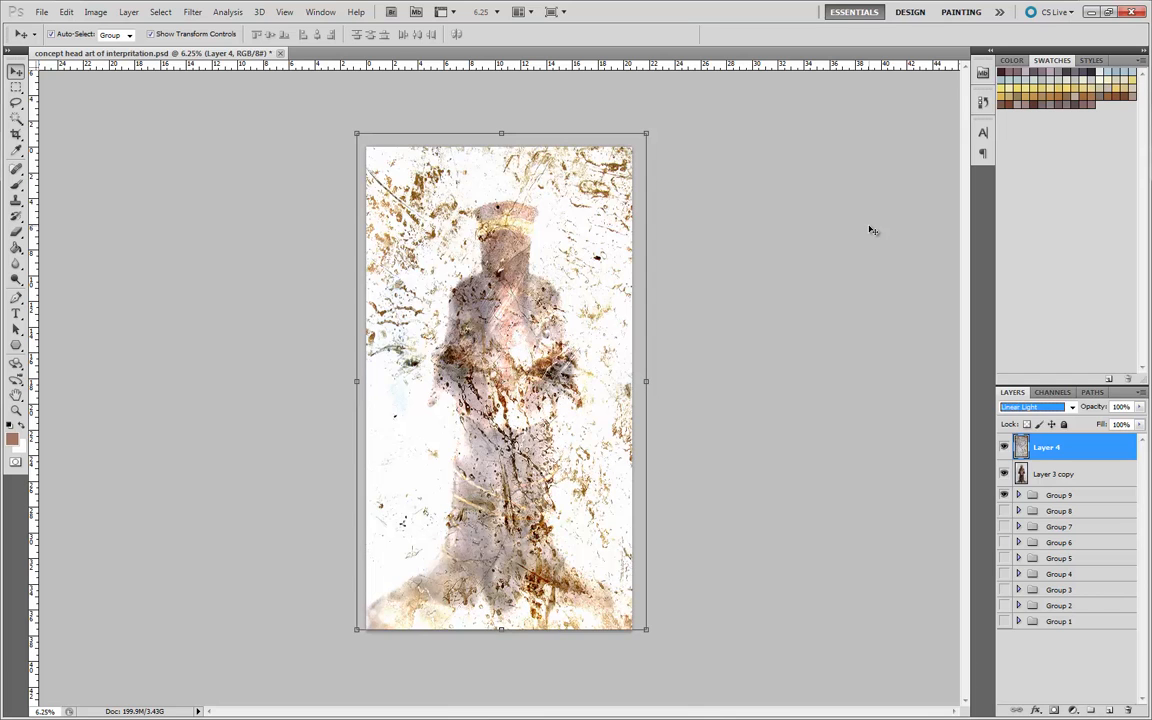
key(Down)
key(Down)
key(Down)
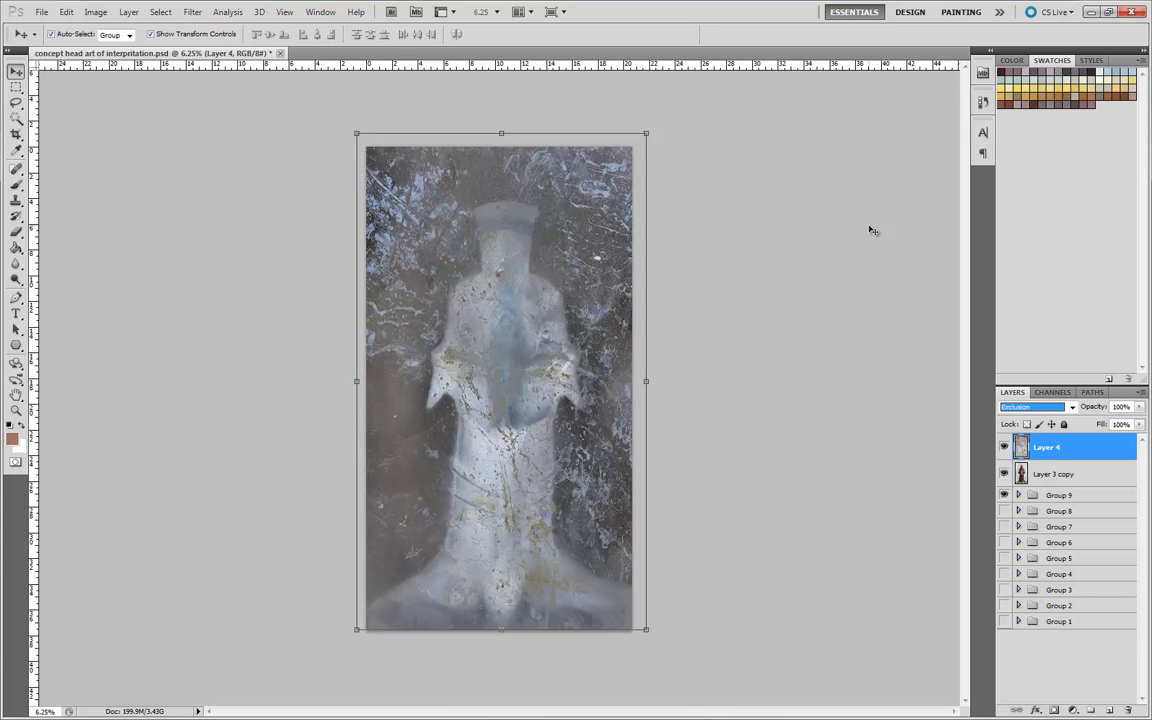
key(Down)
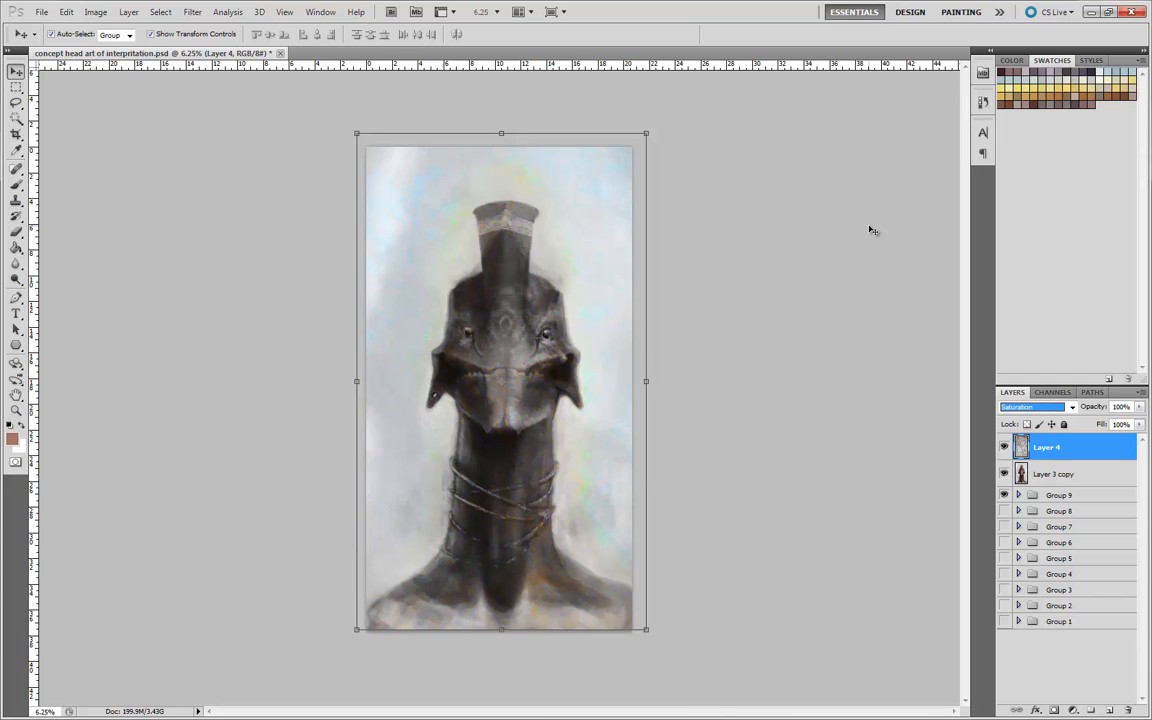
key(Down)
key(Down)
- Go back through the blend modes past Divide and set the texture layer to Soft Light
key(Up)
key(Up)
key(Up)
key(Up)
key(Up)
key(Up)
key(Up)
key(Up)
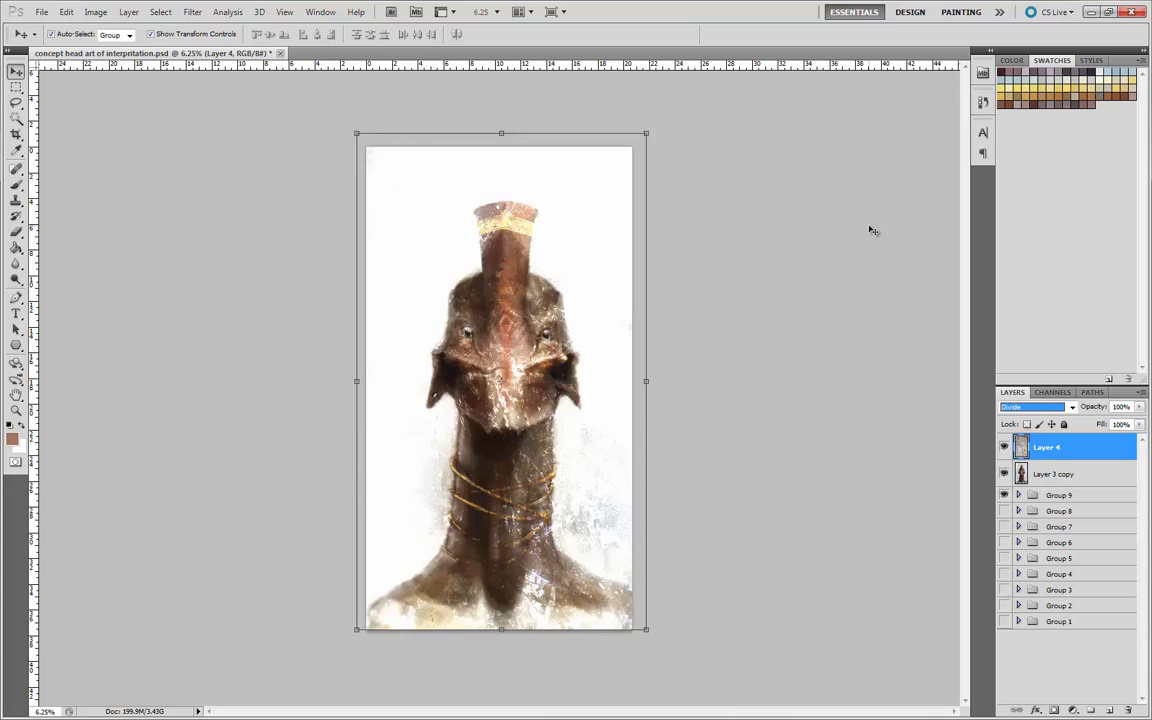
key(Up)
key(Up)
key(Up)
key(Up)
key(Up)
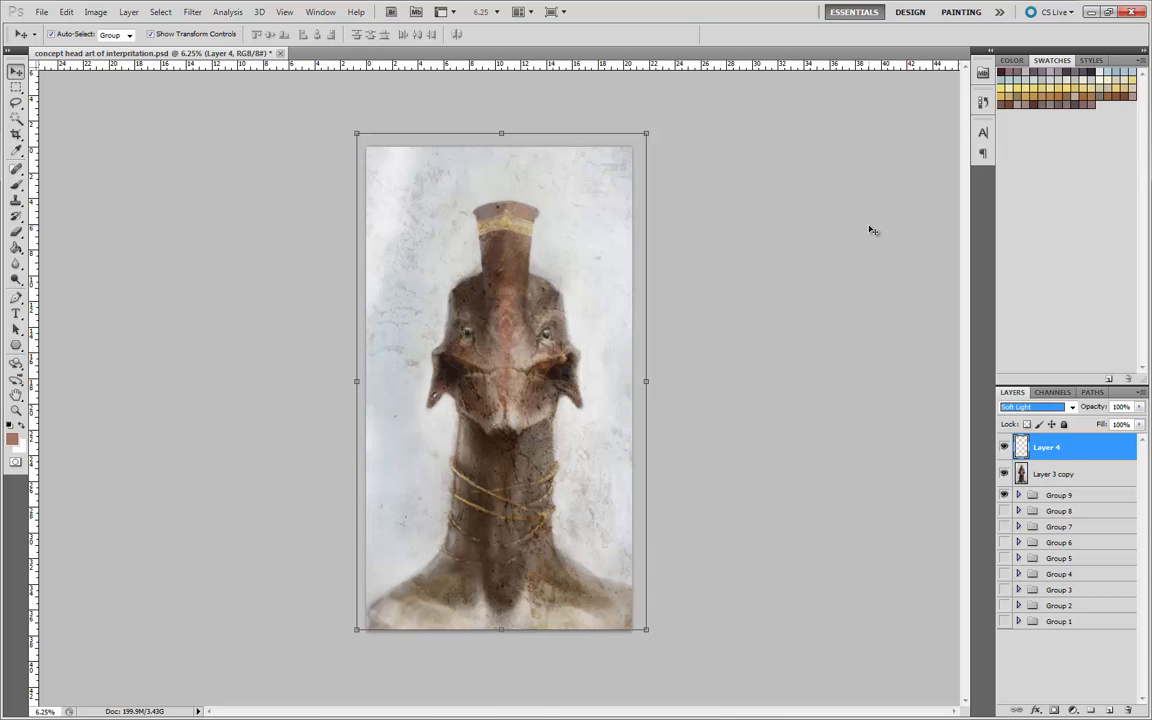
- Invert the texture layer's colours and compare the Overlay and Screen blend modes on it
key(ctrl+i)
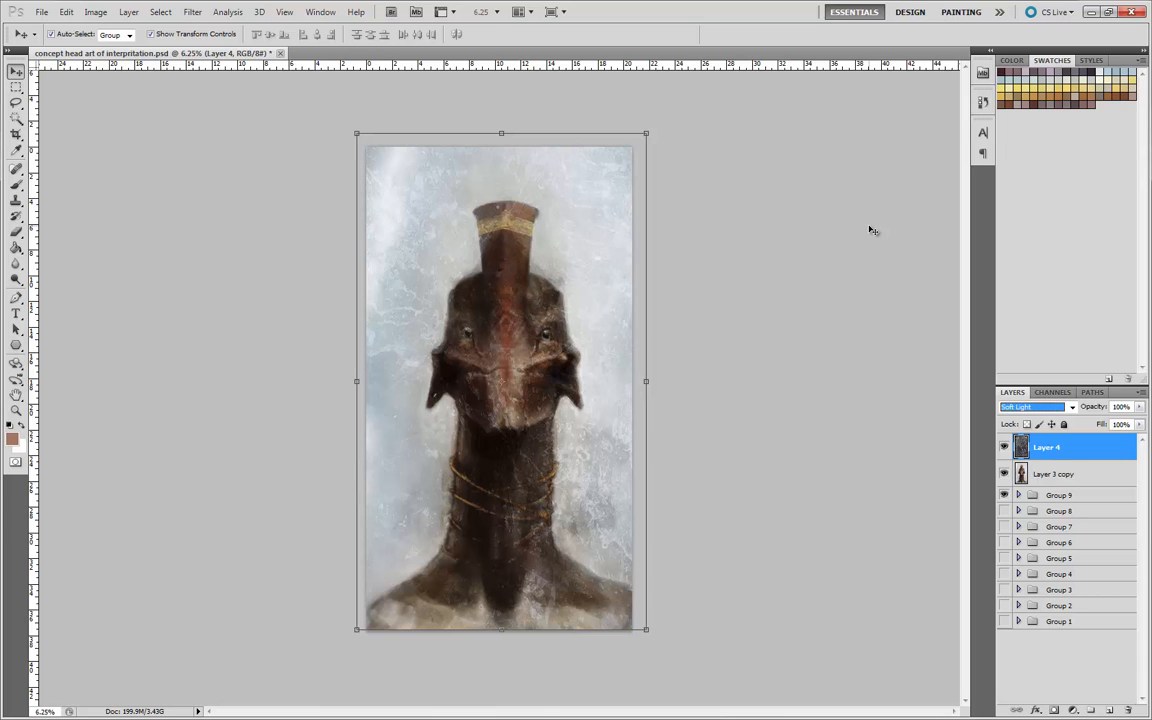
key(Down)
key(Up)
key(Up)
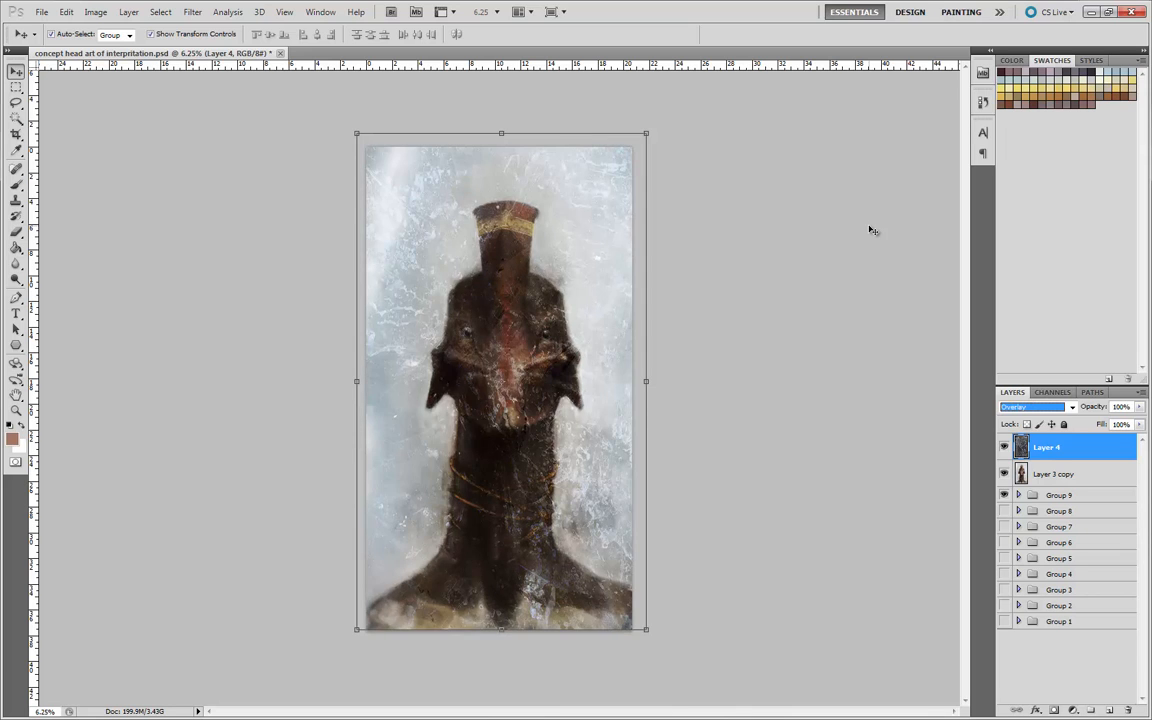
key(Up)
key(Up)
key(Up)
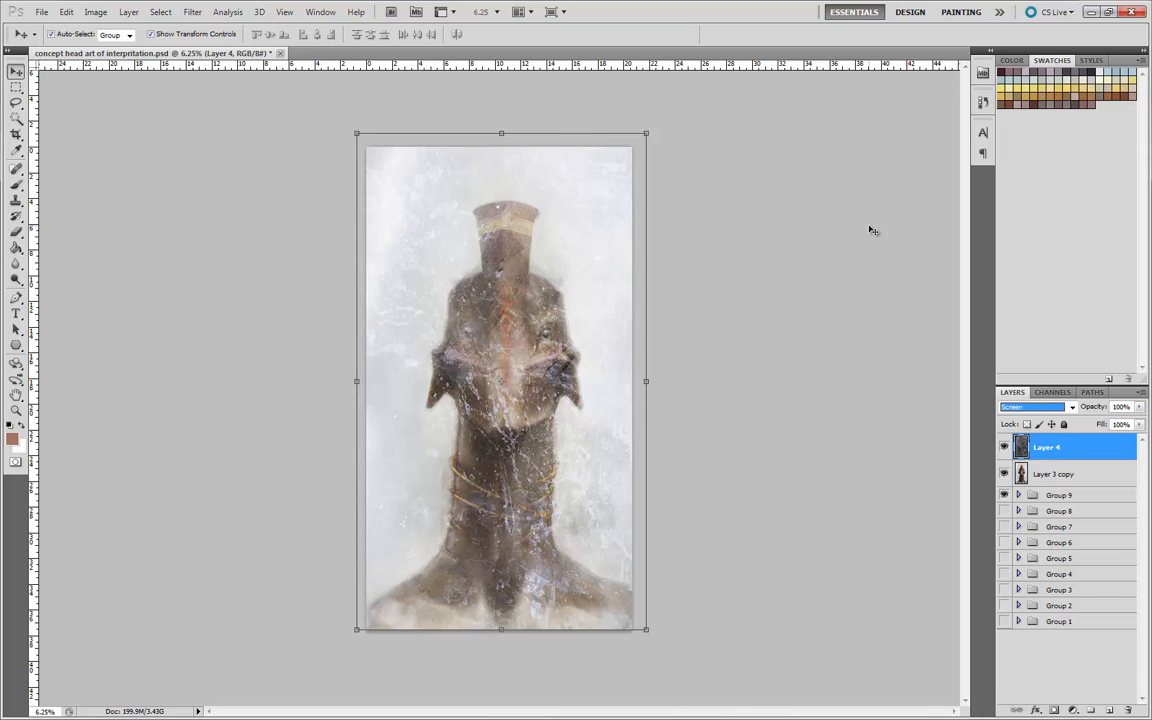
- Try the Linear Burn, Multiply and Normal blend modes on the inverted texture layer
key(Up)
key(Up)
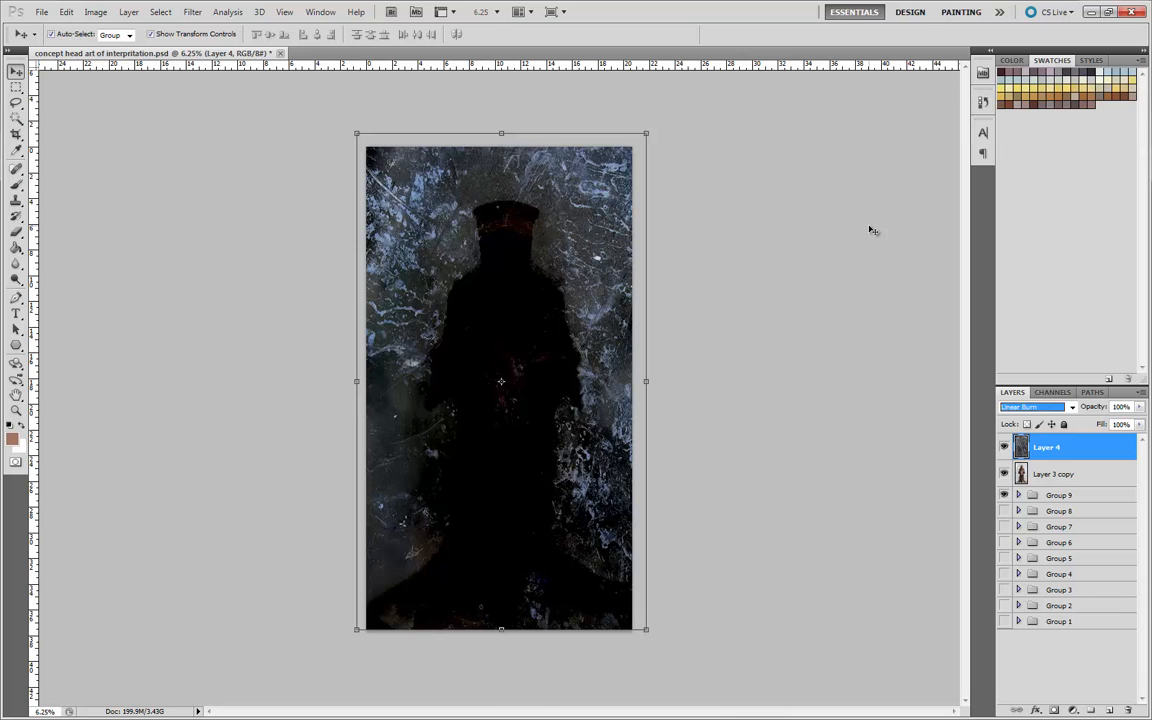
key(Up)
key(Up)
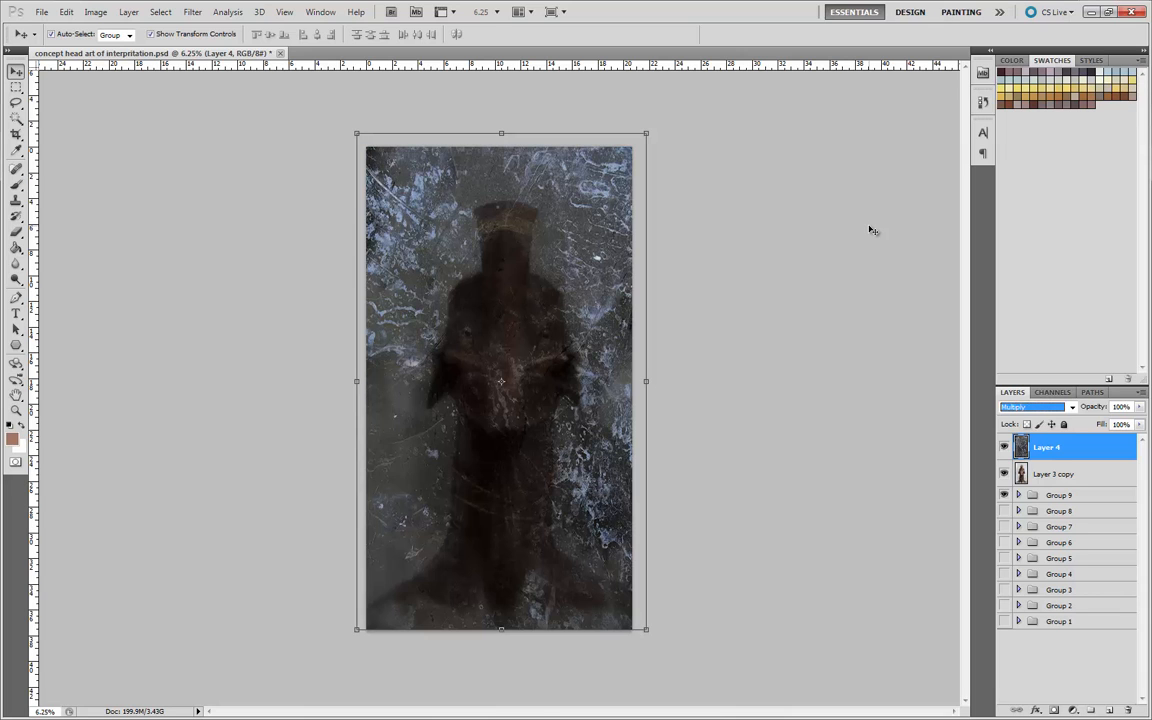
key(Up)
key(Up)
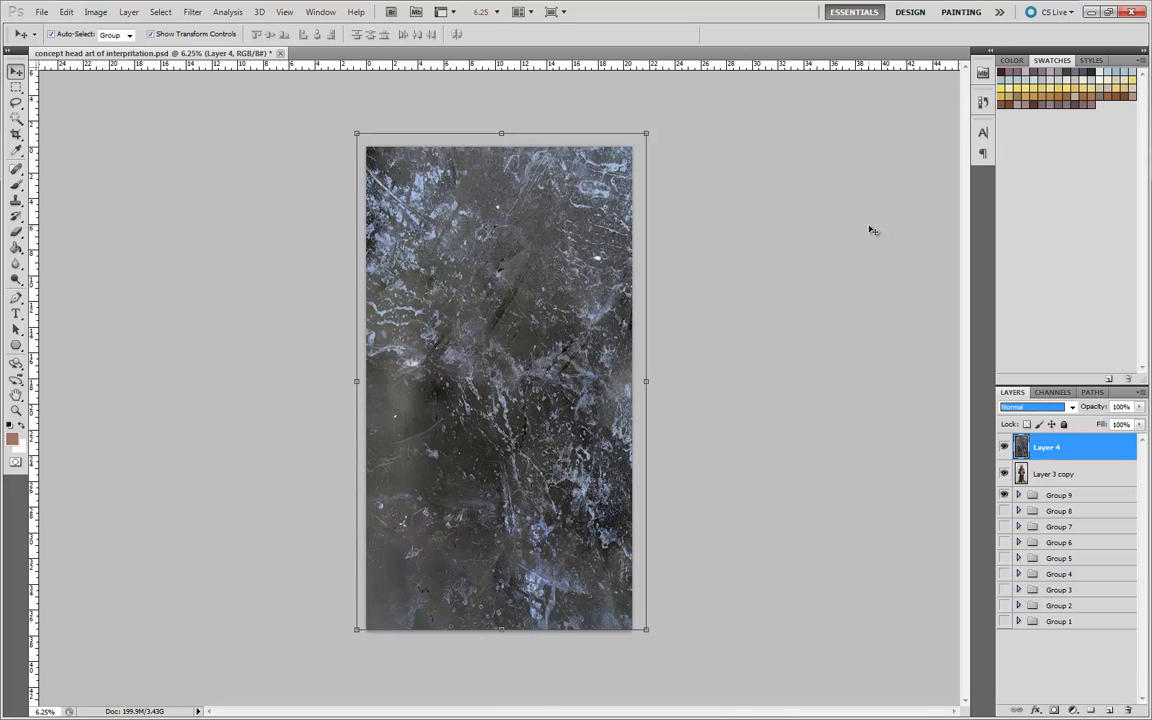
- Set the inverted texture layer's blend mode to Linear Burn after trying Color Burn
key(Down)
key(Down)
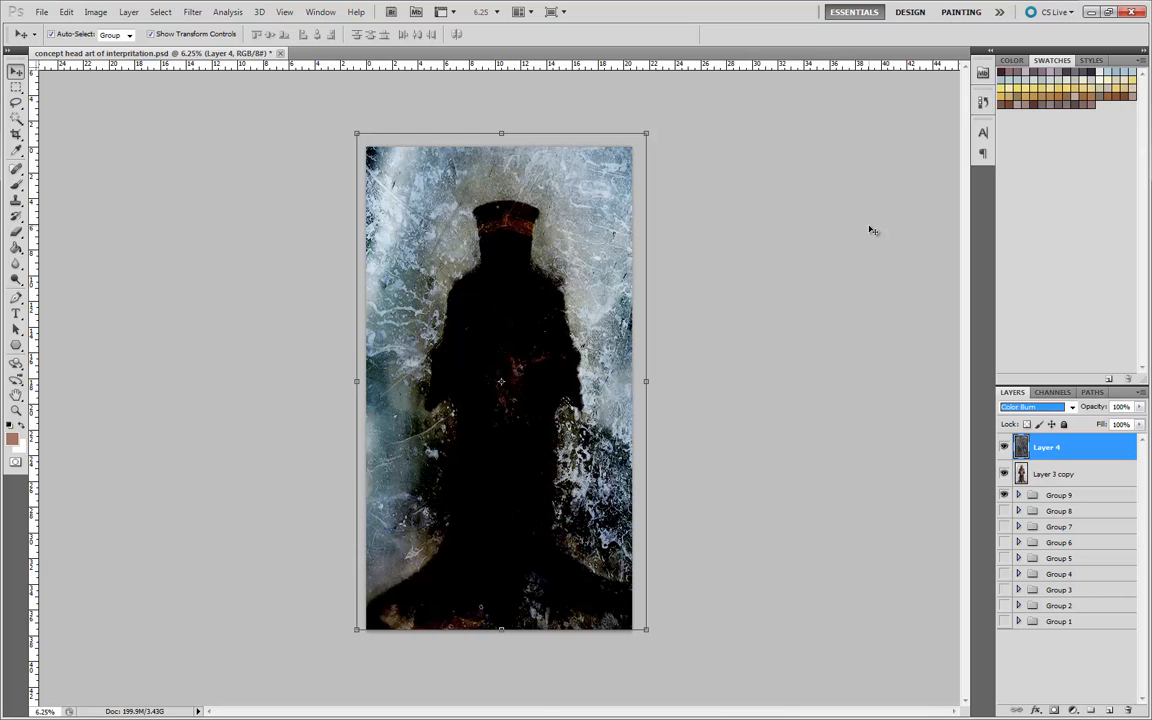
key(Down)
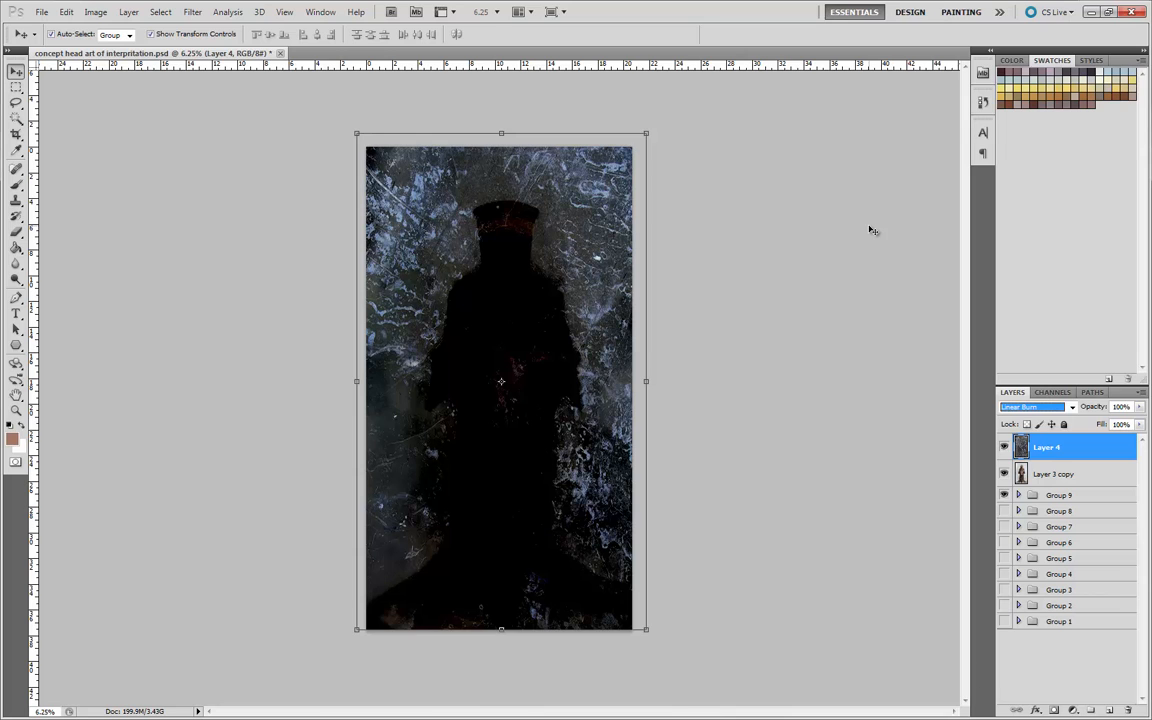
key(ctrl+plus)
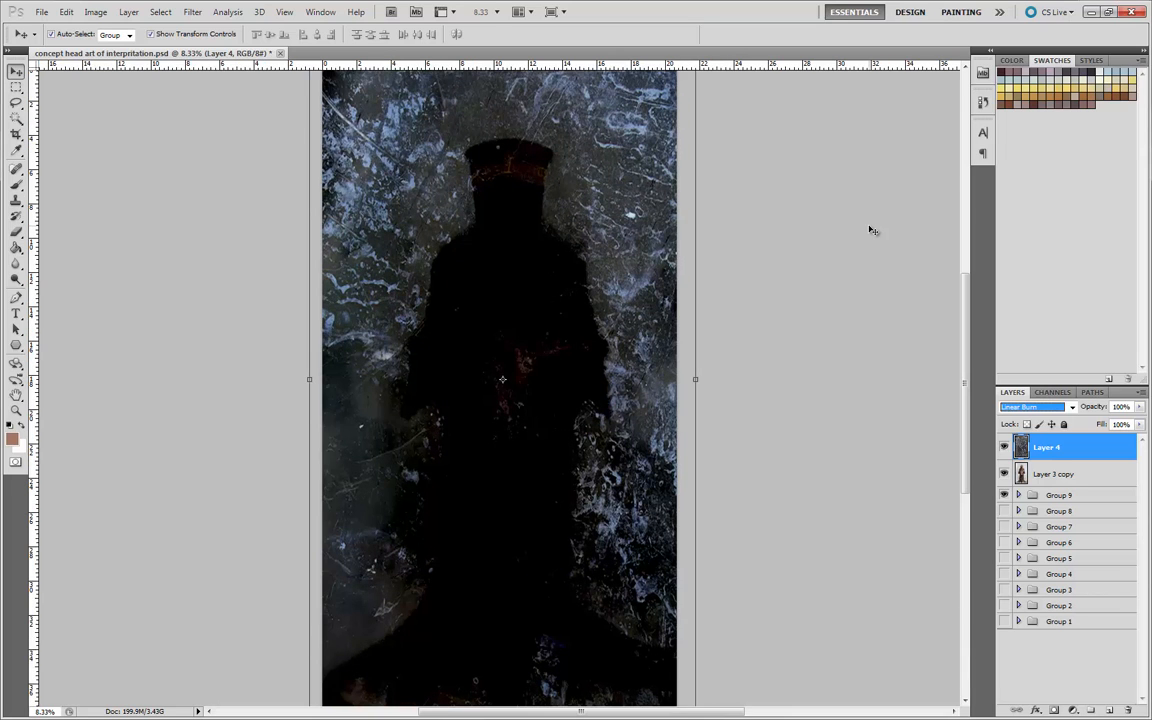
key(ctrl+minus)
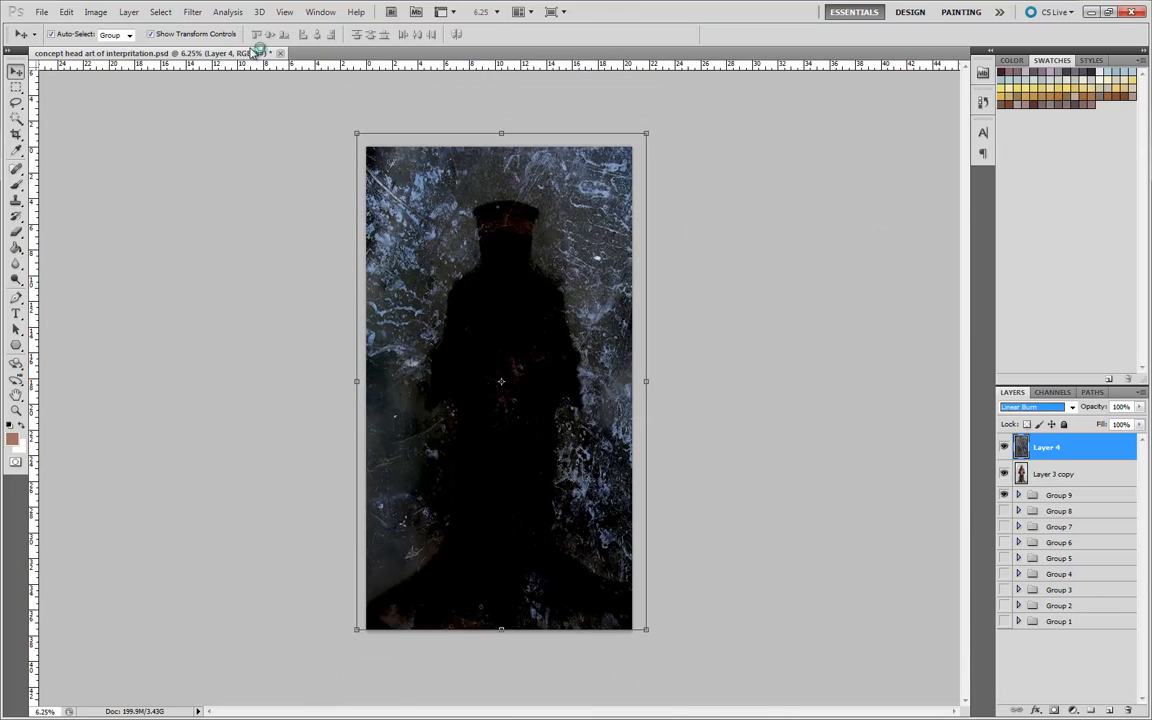
click(192, 12)
mouse_move(226, 130)
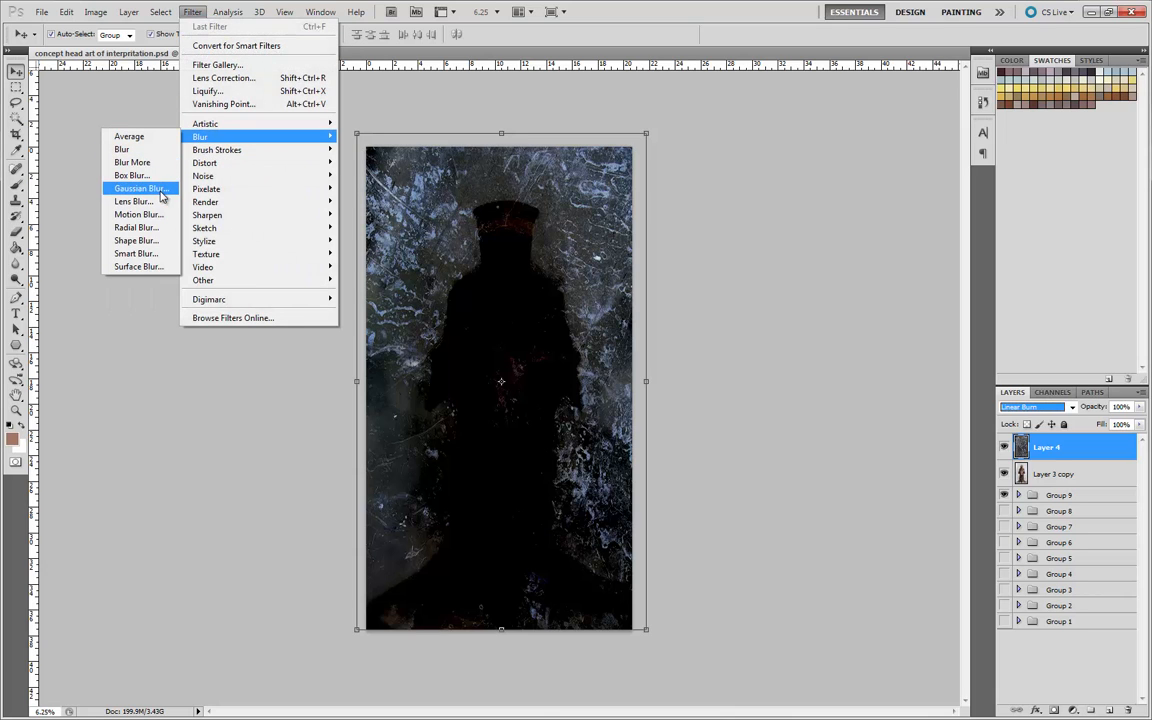
click(161, 196)
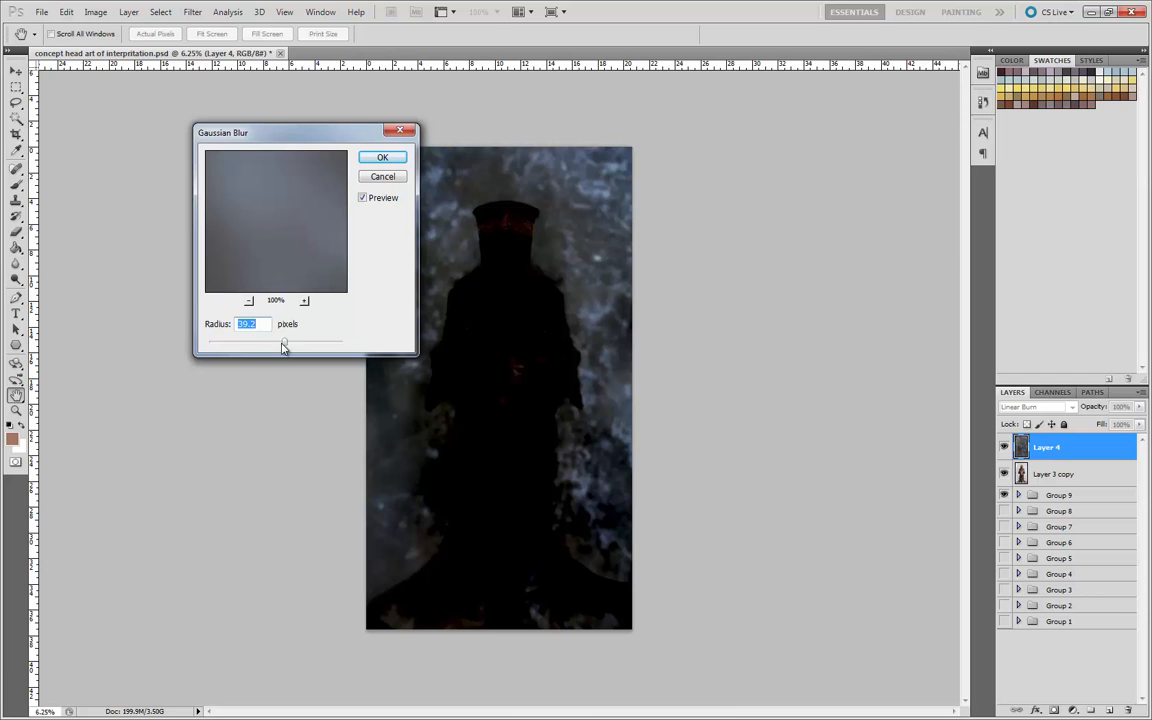
mouse_move(284, 346)
mouse_down()
mouse_move(240, 347)
mouse_move(268, 345)
mouse_up()
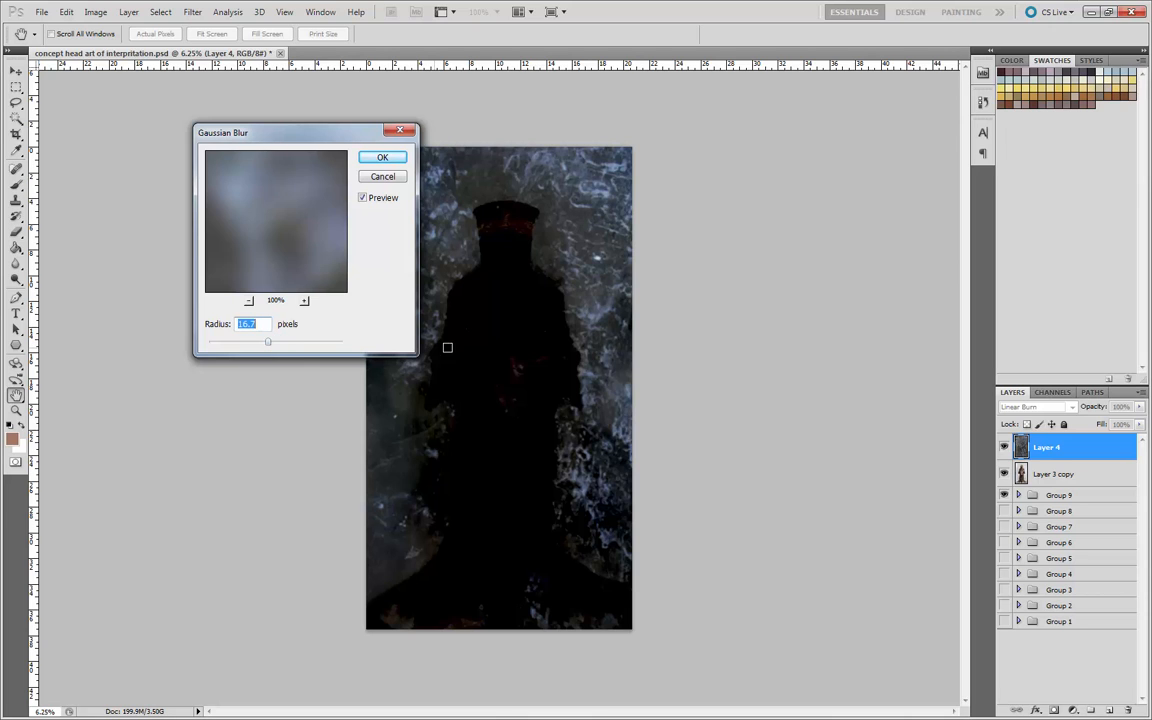
click(401, 133)
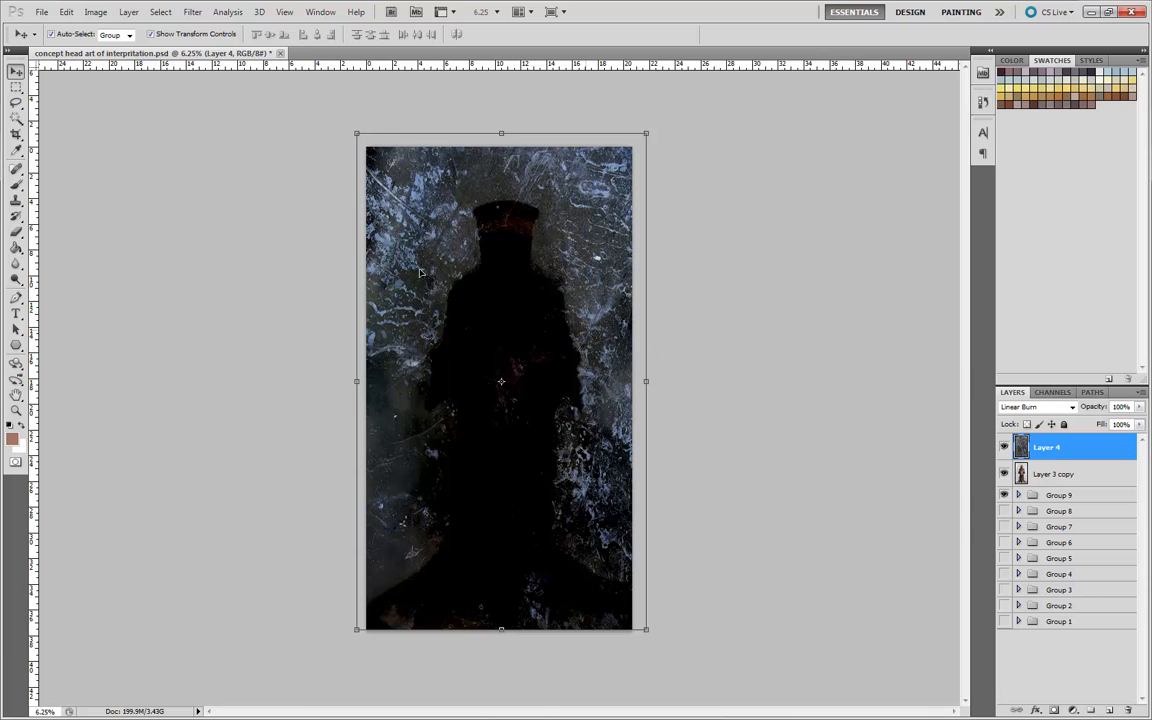
- Apply a Gaussian Blur with a radius of 17.6 pixels to the texture layer
click(193, 12)
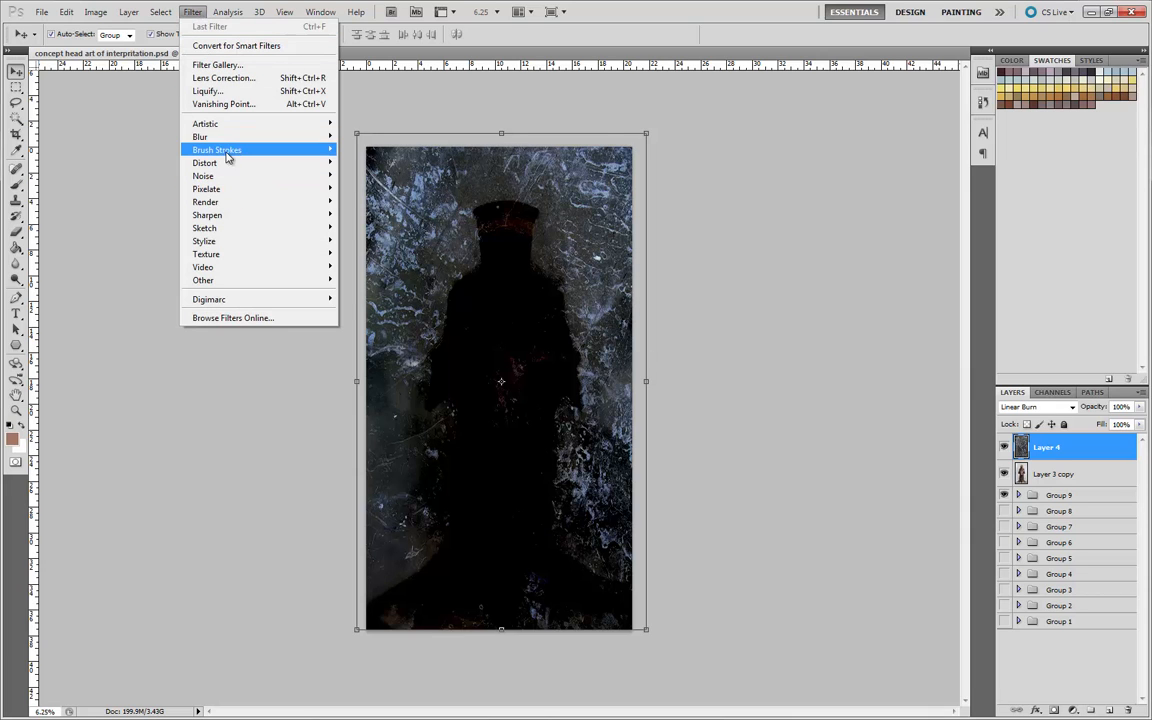
mouse_move(215, 136)
click(125, 188)
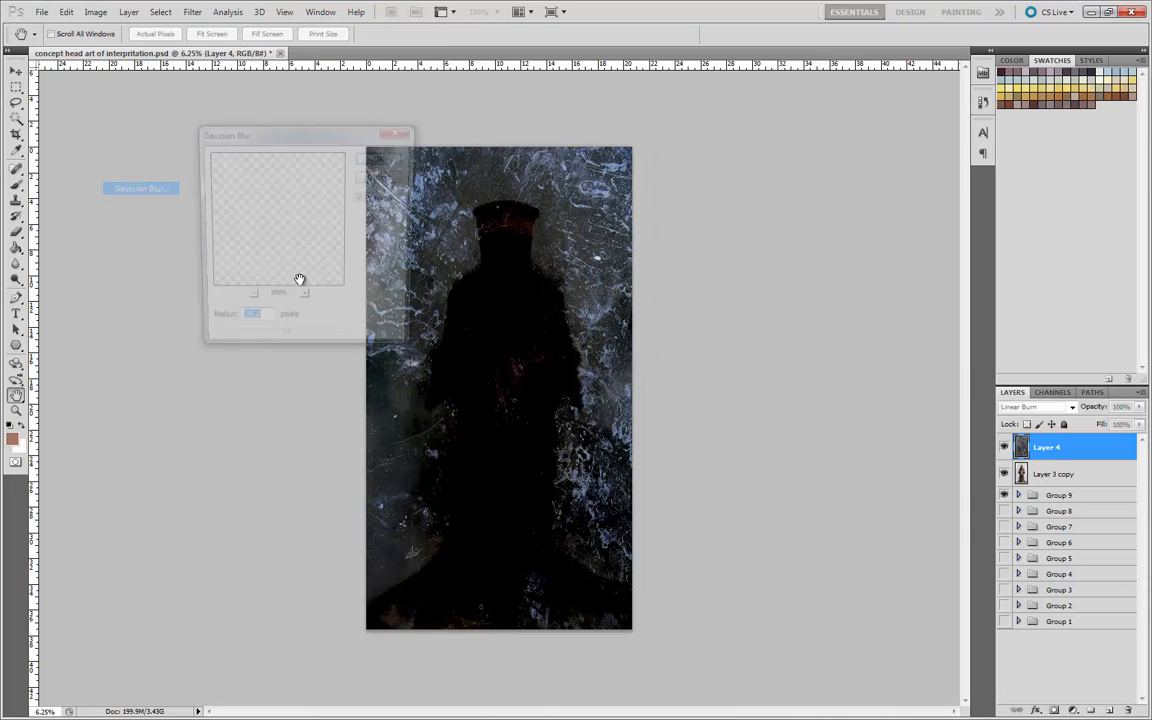
drag(286, 345, 269, 349)
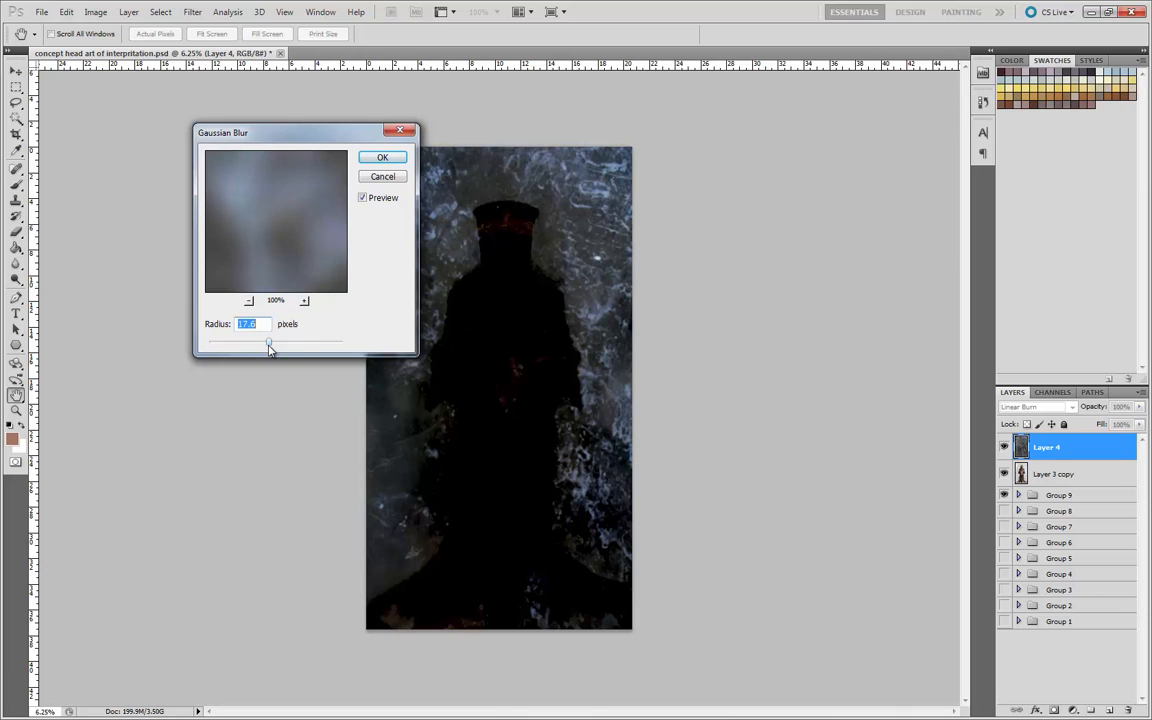
click(384, 159)
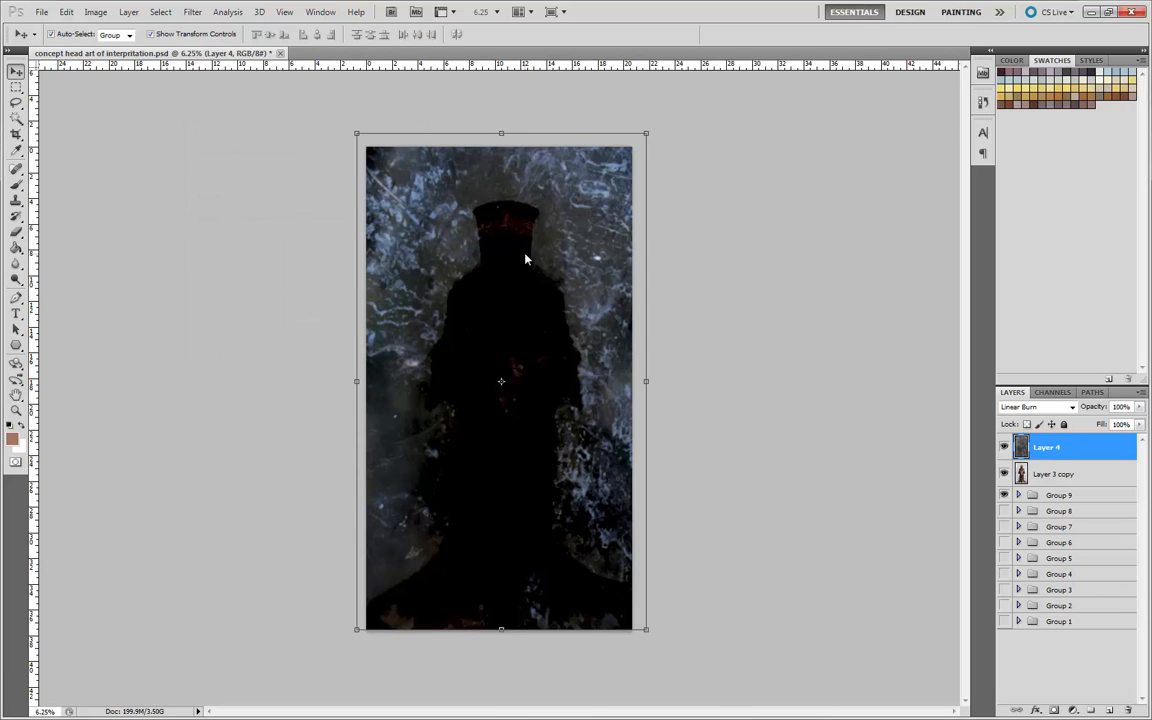
- Erase the texture over the centre of the creature's face with a greatly enlarged soft Eraser at 100% opacity
key(ctrl+plus)
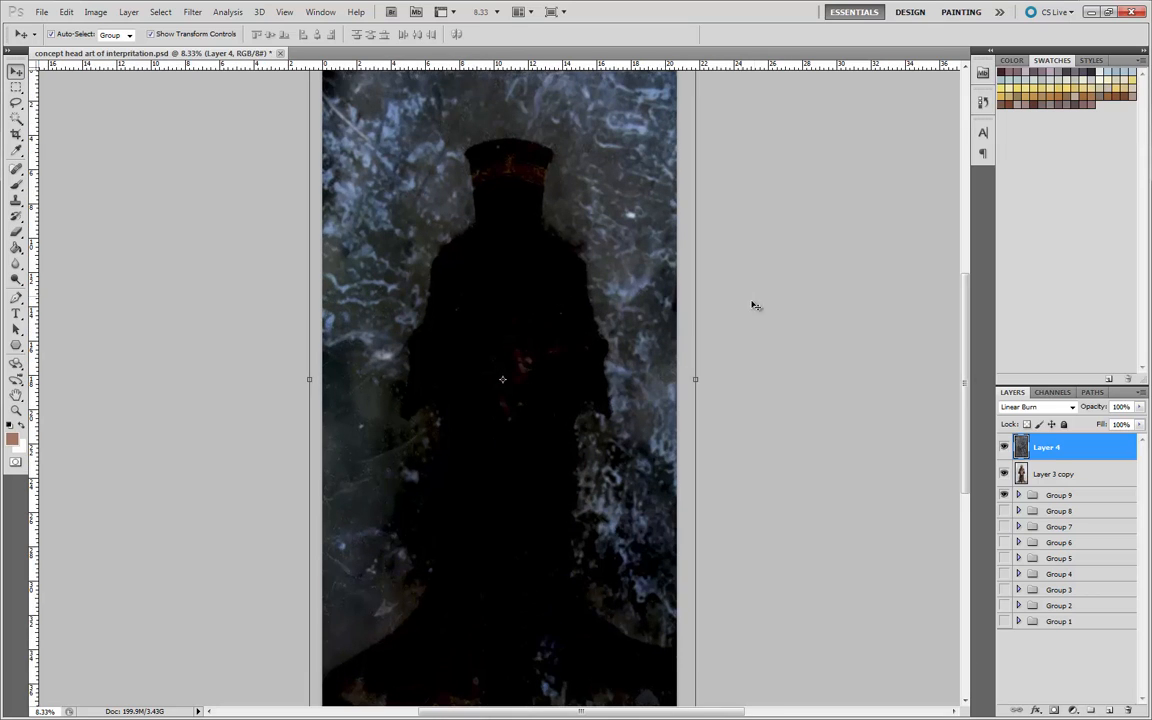
click(16, 232)
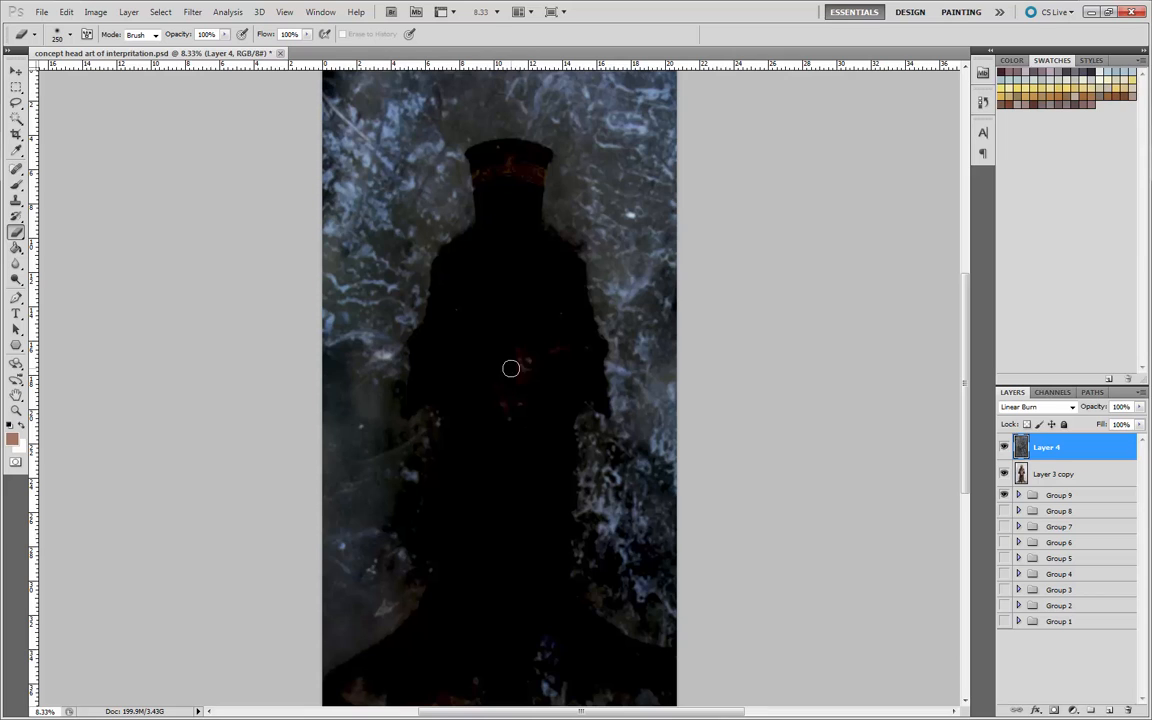
key(bracketright)
key(bracketright)
key(bracketright)
key(bracketright)
key(bracketright)
key(bracketright)
key(bracketright)
key(bracketright)
key(bracketright)
key(bracketright)
mouse_move(509, 309)
mouse_down()
mouse_move(502, 416)
mouse_move(505, 308)
mouse_move(484, 358)
mouse_move(499, 389)
mouse_move(517, 282)
mouse_move(531, 346)
mouse_move(505, 277)
mouse_up()
key(bracketleft)
key(bracketleft)
key(bracketleft)
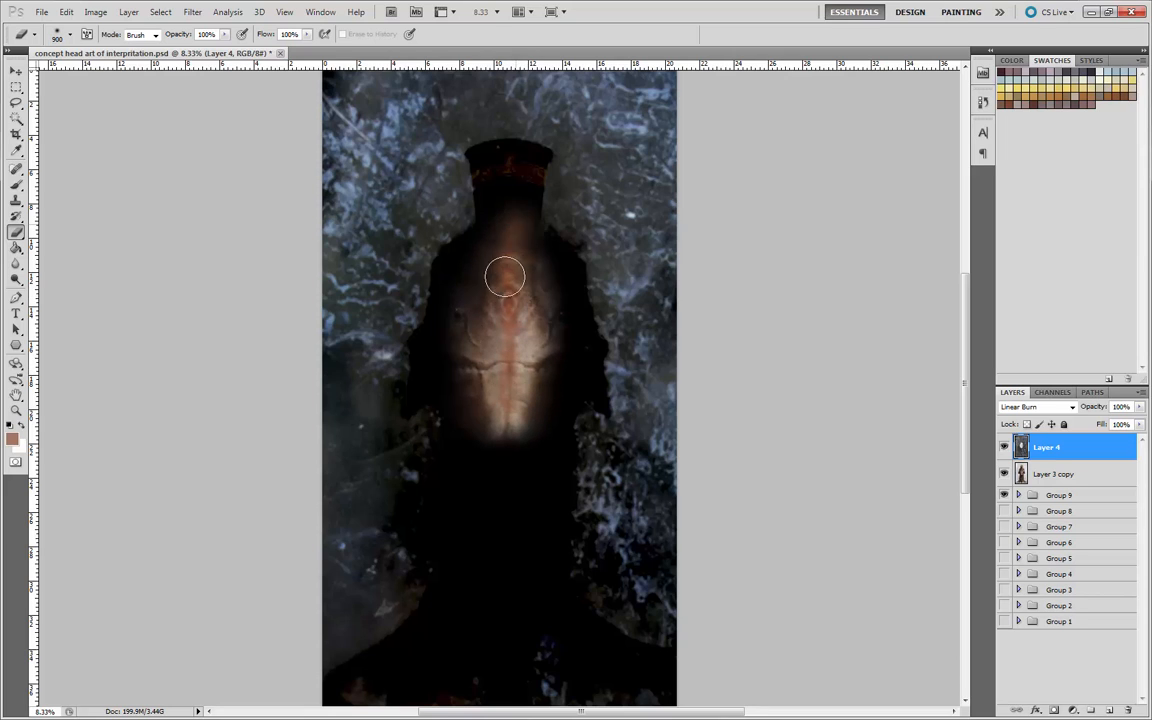
- Set the Eraser to 24% opacity and softly erase the texture over the creature's head, neck and shoulders with brush sizes up to 1500
key(bracketright)
key(bracketright)
key(bracketright)
click(224, 34)
drag(216, 48, 171, 58)
click(530, 203)
key(bracketright)
key(bracketright)
key(bracketright)
mouse_move(504, 221)
mouse_down()
mouse_move(518, 192)
mouse_move(498, 228)
mouse_move(491, 190)
mouse_move(517, 158)
mouse_move(541, 158)
mouse_move(474, 157)
mouse_move(484, 218)
mouse_move(483, 198)
mouse_move(459, 252)
mouse_move(472, 270)
mouse_move(442, 325)
mouse_move(469, 306)
mouse_move(492, 258)
mouse_move(423, 415)
mouse_move(454, 417)
mouse_move(523, 327)
mouse_move(549, 318)
mouse_move(548, 255)
mouse_move(592, 410)
mouse_move(510, 537)
mouse_move(496, 503)
mouse_move(480, 500)
mouse_move(483, 638)
mouse_move(525, 580)
mouse_move(541, 635)
mouse_move(592, 688)
mouse_move(543, 648)
mouse_move(555, 678)
mouse_move(697, 698)
mouse_move(581, 665)
mouse_move(570, 651)
mouse_move(479, 663)
mouse_move(461, 627)
mouse_move(390, 717)
mouse_move(454, 663)
mouse_move(335, 717)
mouse_move(394, 673)
mouse_move(323, 712)
mouse_move(487, 614)
mouse_move(593, 659)
mouse_move(635, 660)
mouse_move(571, 630)
mouse_move(561, 595)
mouse_move(542, 673)
mouse_move(493, 660)
mouse_move(477, 639)
mouse_move(410, 645)
mouse_move(377, 678)
mouse_move(453, 557)
mouse_move(450, 489)
mouse_move(504, 681)
mouse_move(571, 653)
mouse_move(666, 660)
mouse_move(609, 663)
mouse_move(481, 381)
mouse_move(478, 335)
mouse_move(455, 324)
mouse_move(440, 383)
mouse_move(432, 337)
mouse_move(420, 351)
mouse_move(470, 257)
mouse_move(489, 103)
mouse_move(586, 342)
mouse_move(571, 411)
mouse_move(508, 443)
mouse_up()
key(bracketleft)
key(bracketleft)
key(bracketleft)
key(bracketright)
key(bracketright)
key(bracketright)
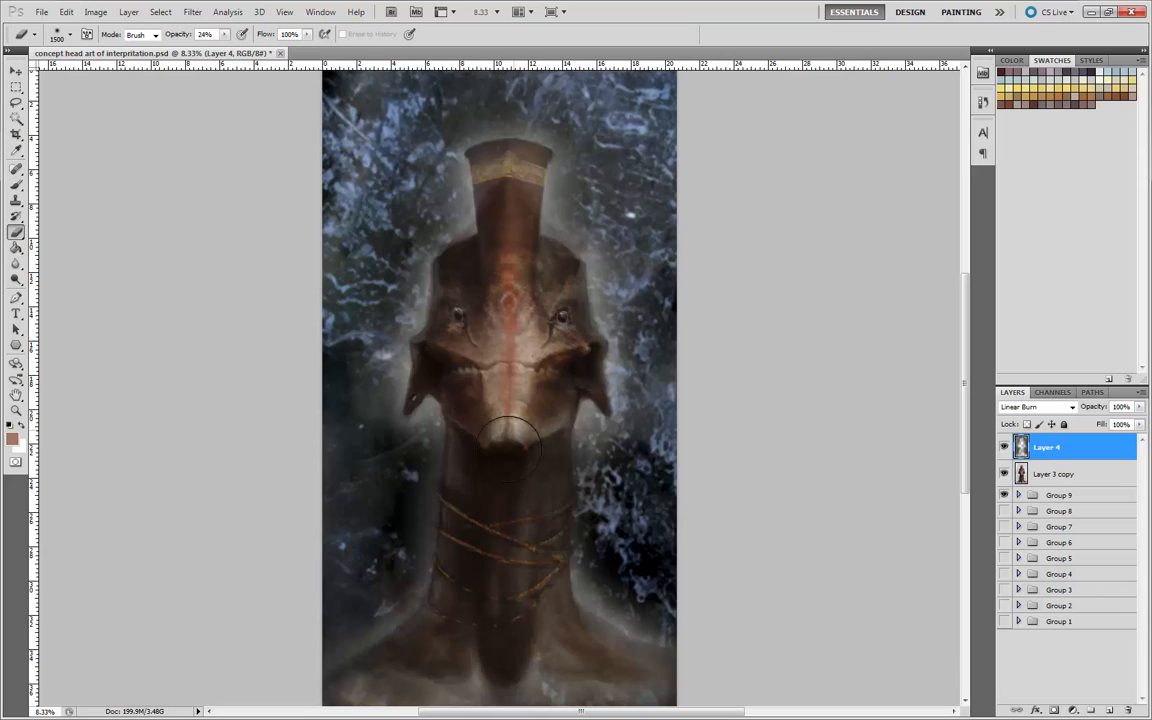
- Try the Color Burn, Lighten and Linear Dodge (Add) blend modes on the partly erased texture layer
click(1070, 408)
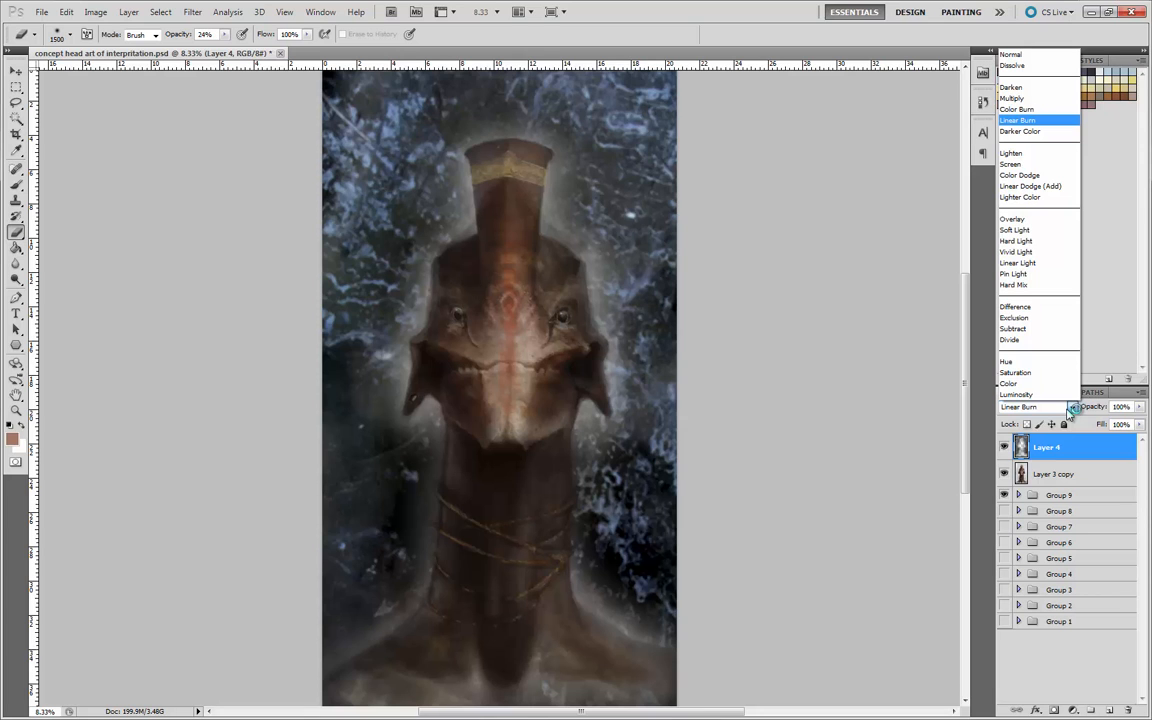
click(1030, 109)
key(Down)
key(Down)
key(Down)
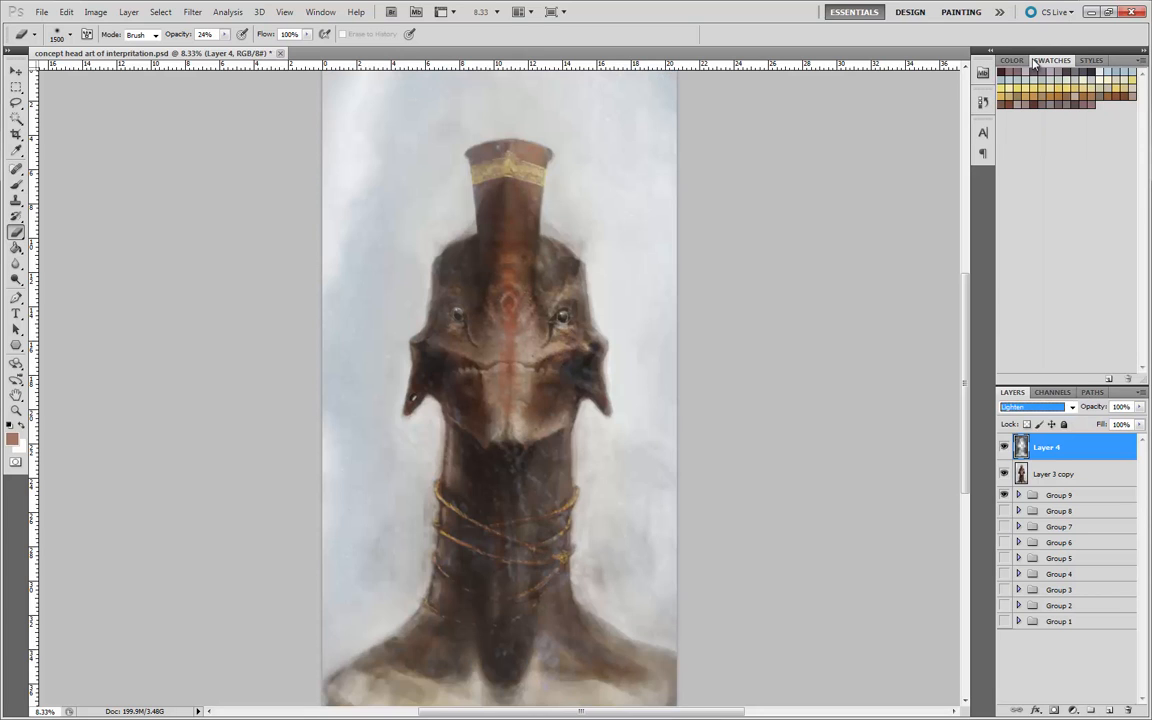
key(Down)
key(Down)
key(Down)
key(Down)
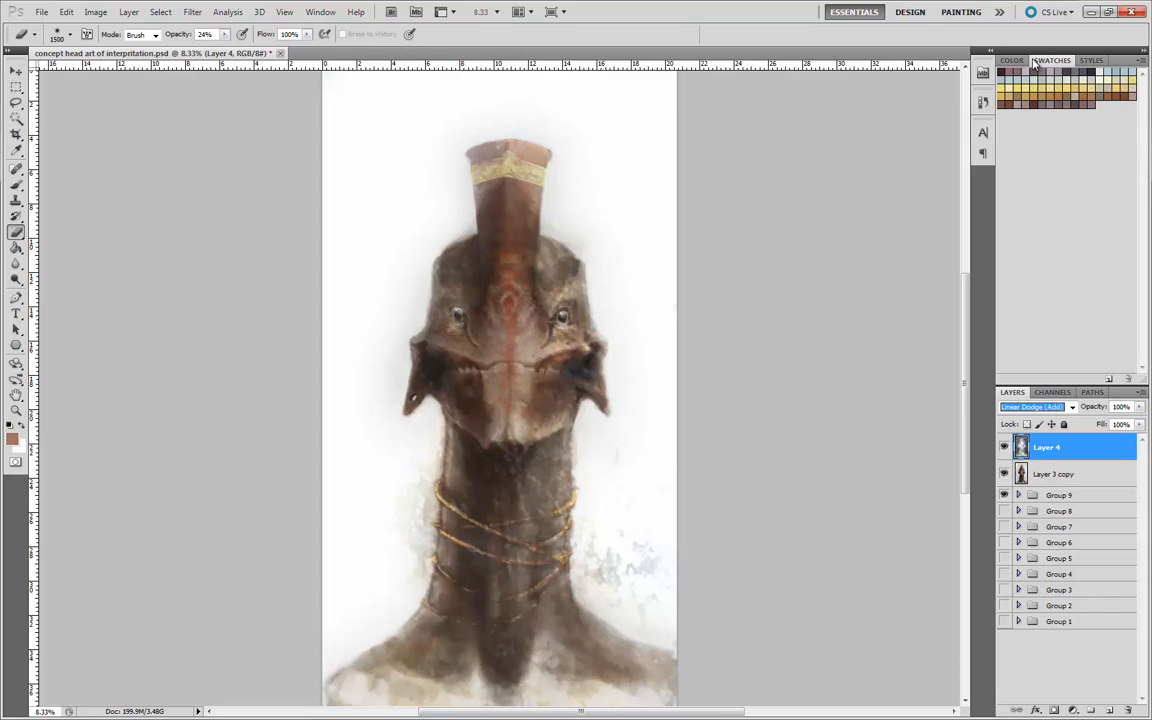
- Try the Hard Light, Linear Light and Exclusion blend modes on the partly erased texture layer
key(Down)
key(Down)
key(Down)
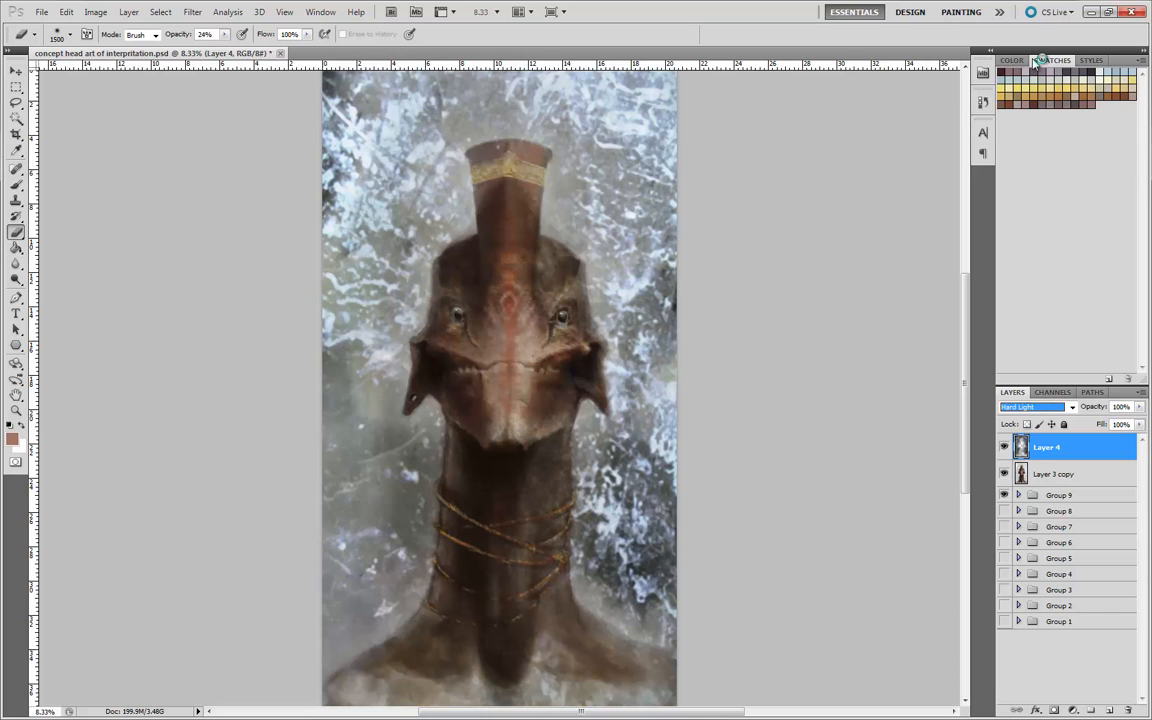
key(Down)
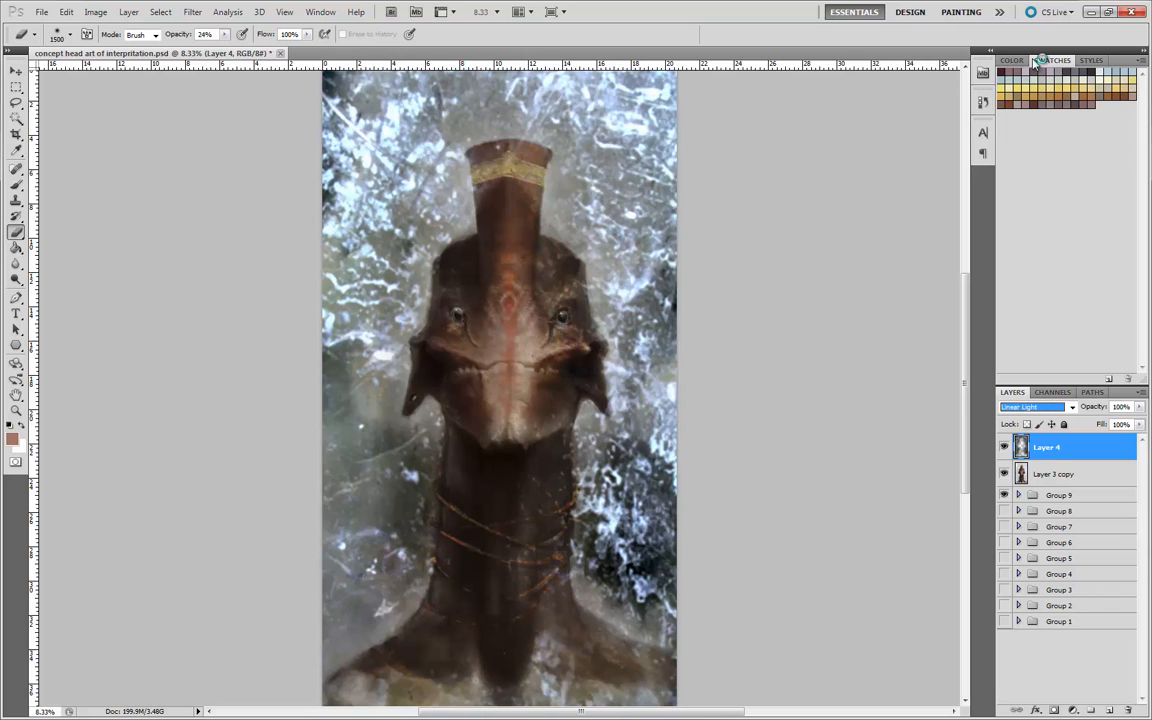
key(Down)
key(Down)
key(Down)
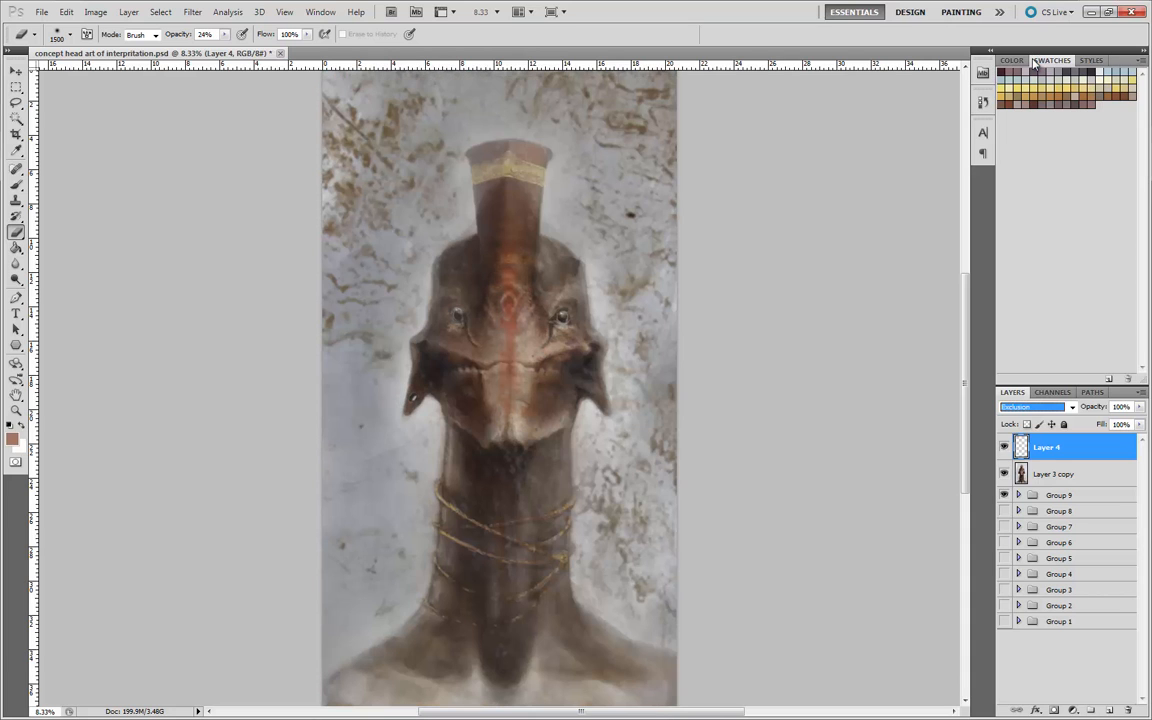
- Invert the texture layer's colours again and switch its blend mode through Divide to Luminosity
key(Down)
key(Down)
key(Down)
key(Down)
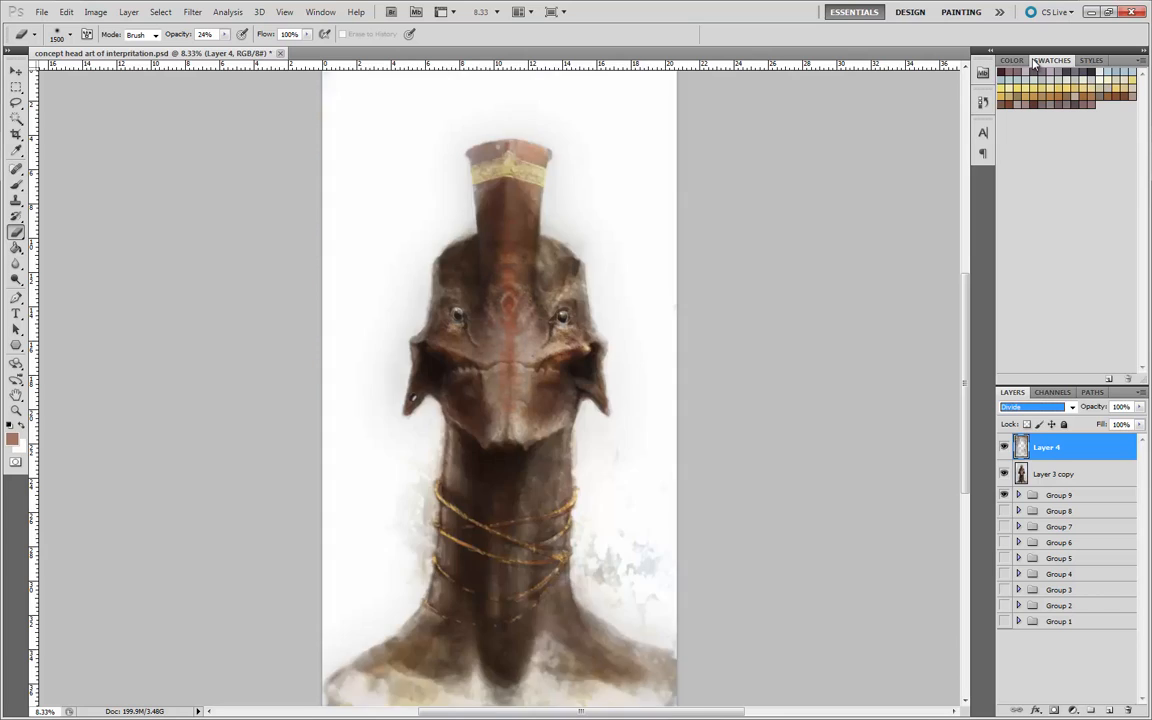
key(Down)
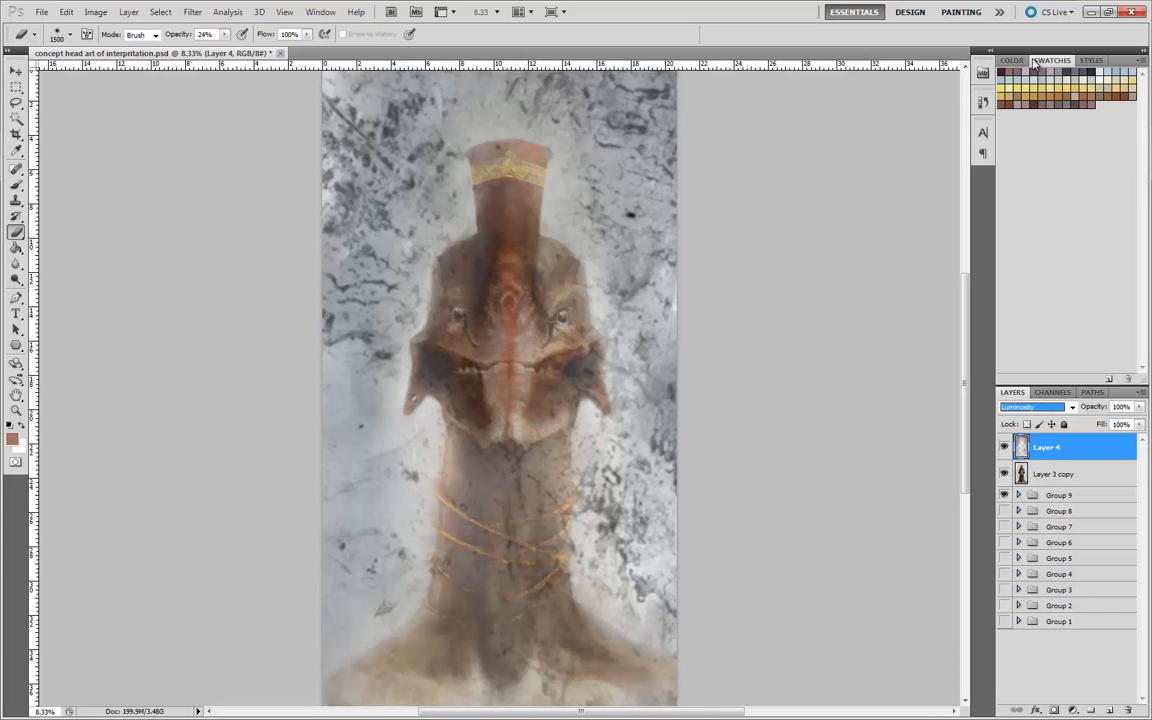
- Try the Divide, Linear Light and Lighter Color blend modes on the partly erased texture layer
key(Up)
key(Up)
key(Up)
key(Up)
key(Up)
key(Up)
key(Up)
key(Up)
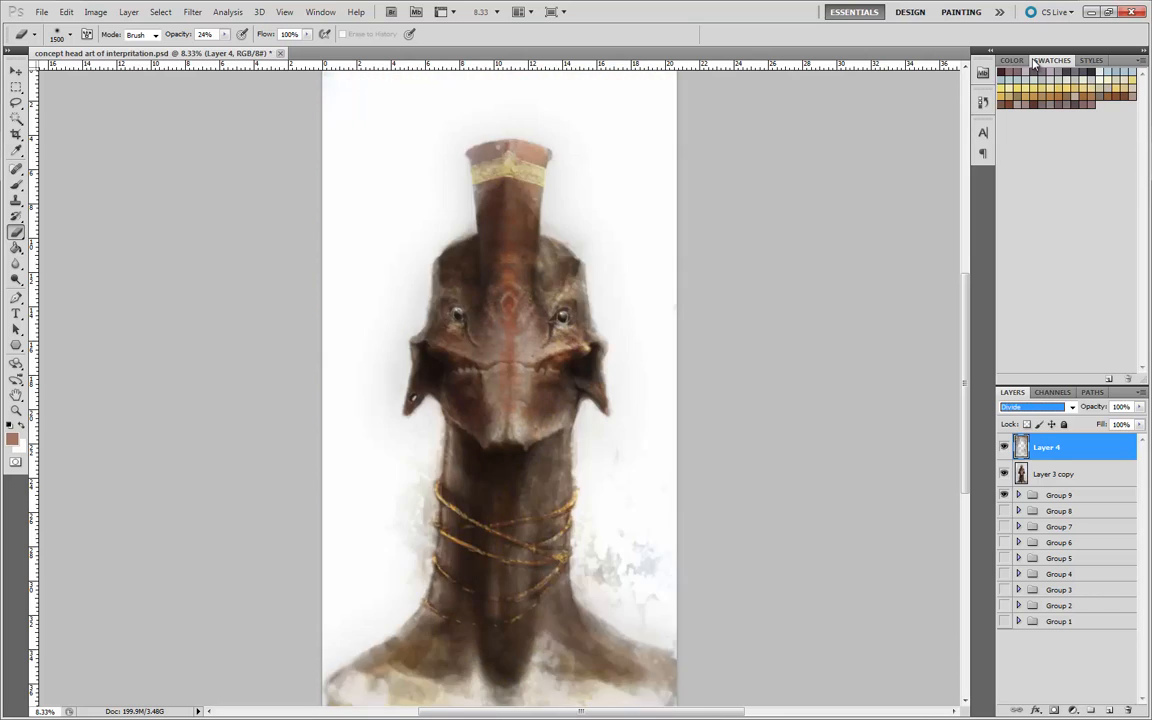
key(Up)
key(Up)
key(Up)
key(Up)
key(Up)
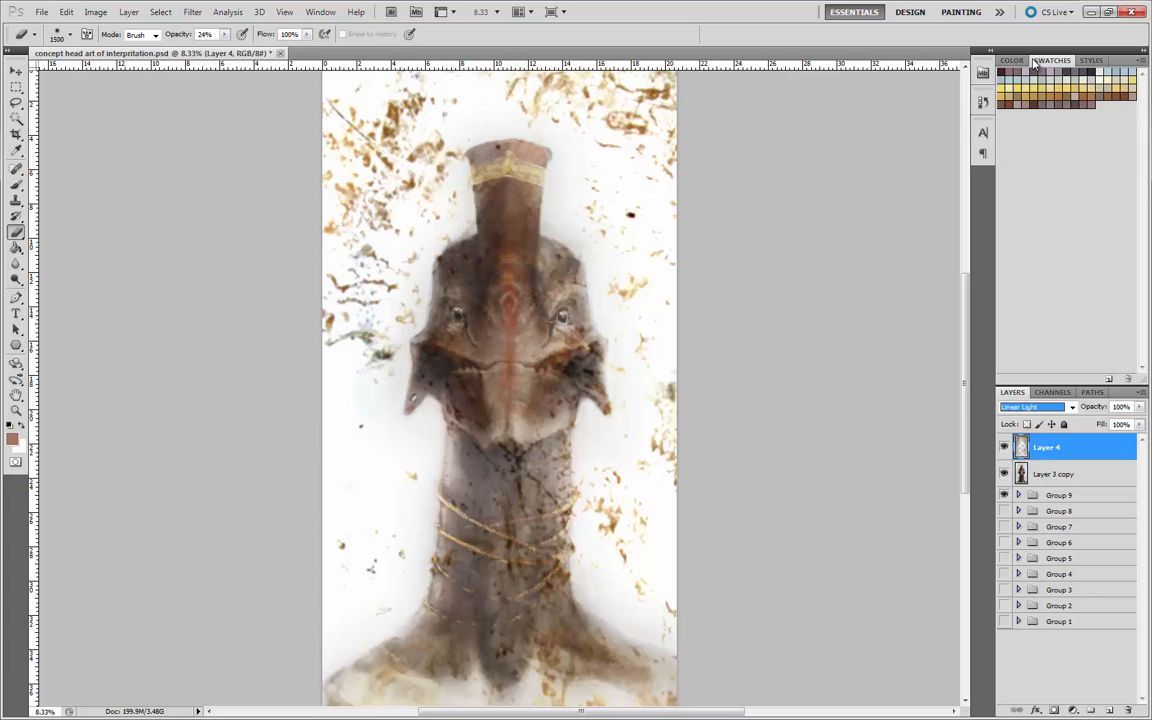
key(Up)
key(Up)
key(Up)
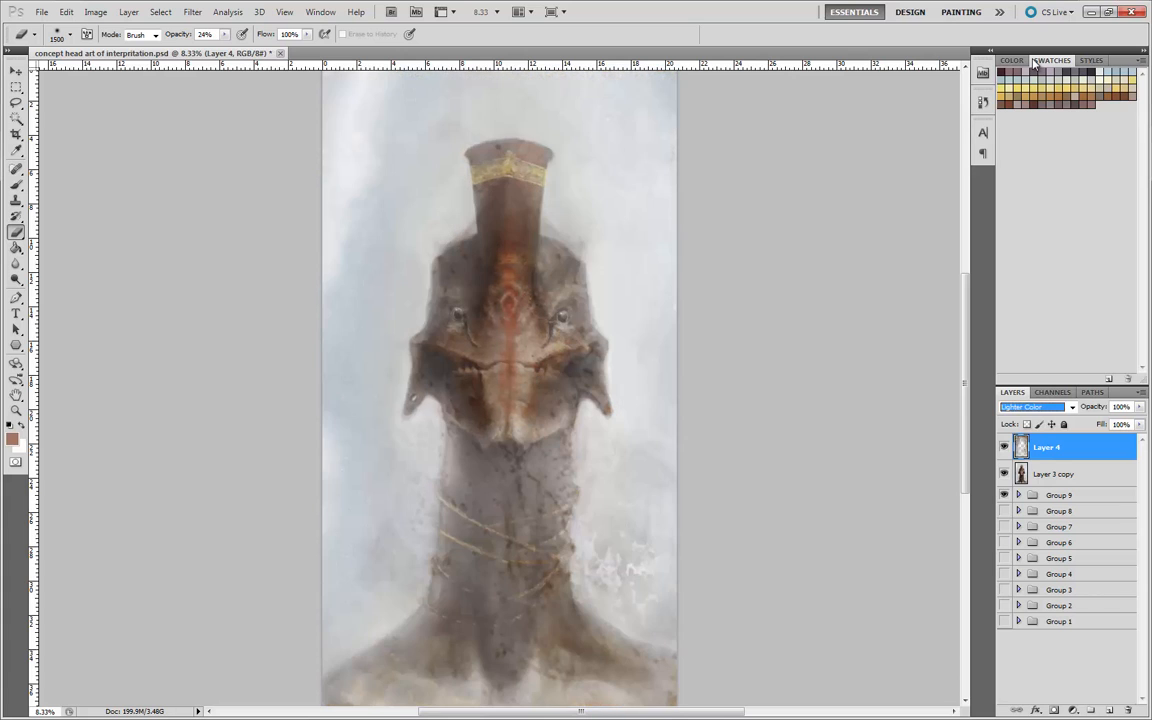
- Try the Color Burn and Dissolve blend modes on the partly erased texture layer
key(Up)
key(Up)
key(Up)
key(Up)
key(Up)
key(Up)
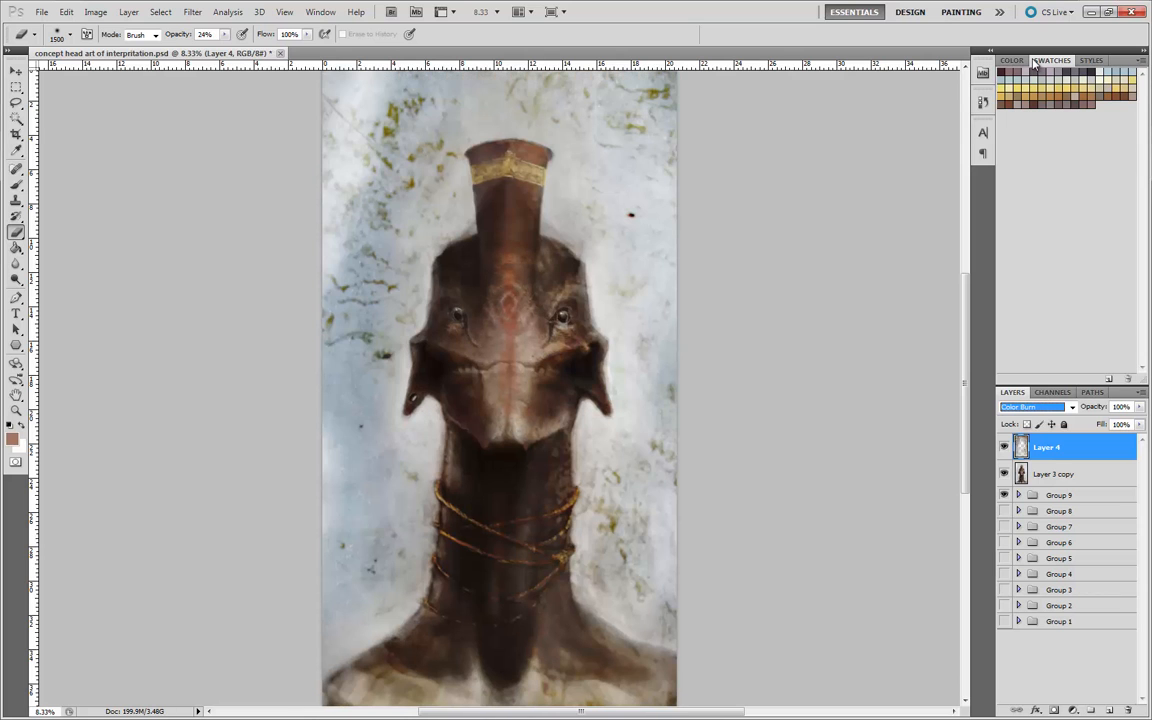
key(Up)
key(Up)
key(Up)
key(Up)
key(Up)
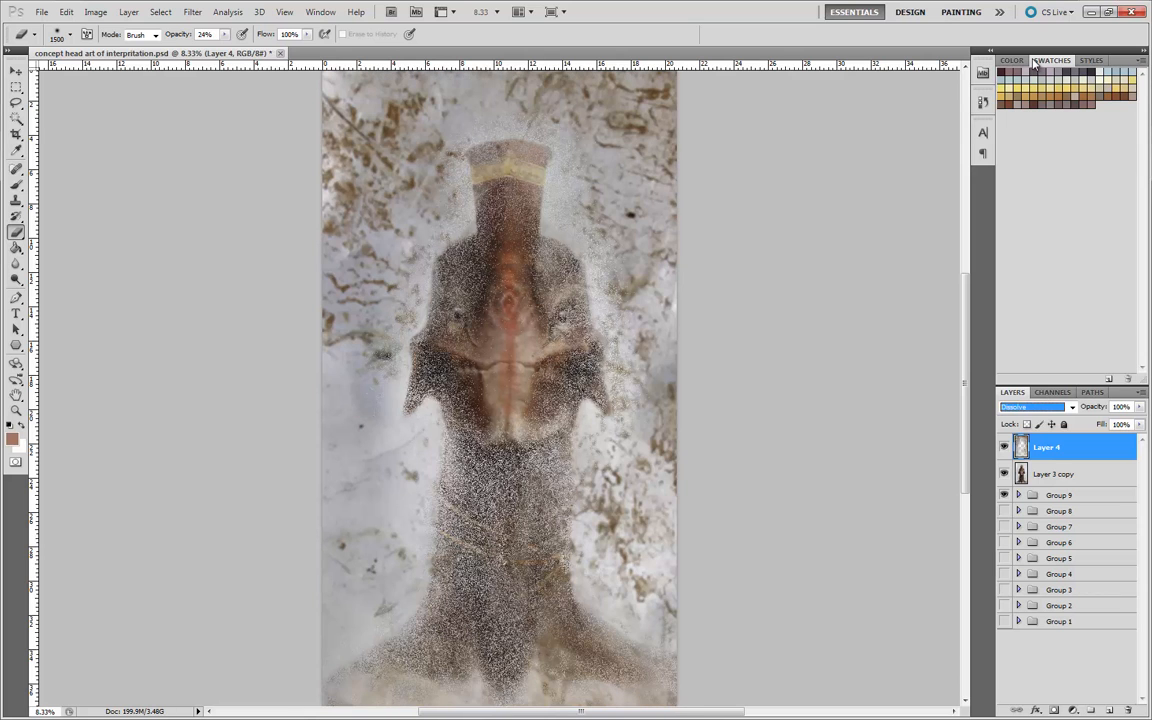
- Compare the Multiply, Darken and Color Burn blend modes on the texture layer, and delete that layer
key(Down)
key(Down)
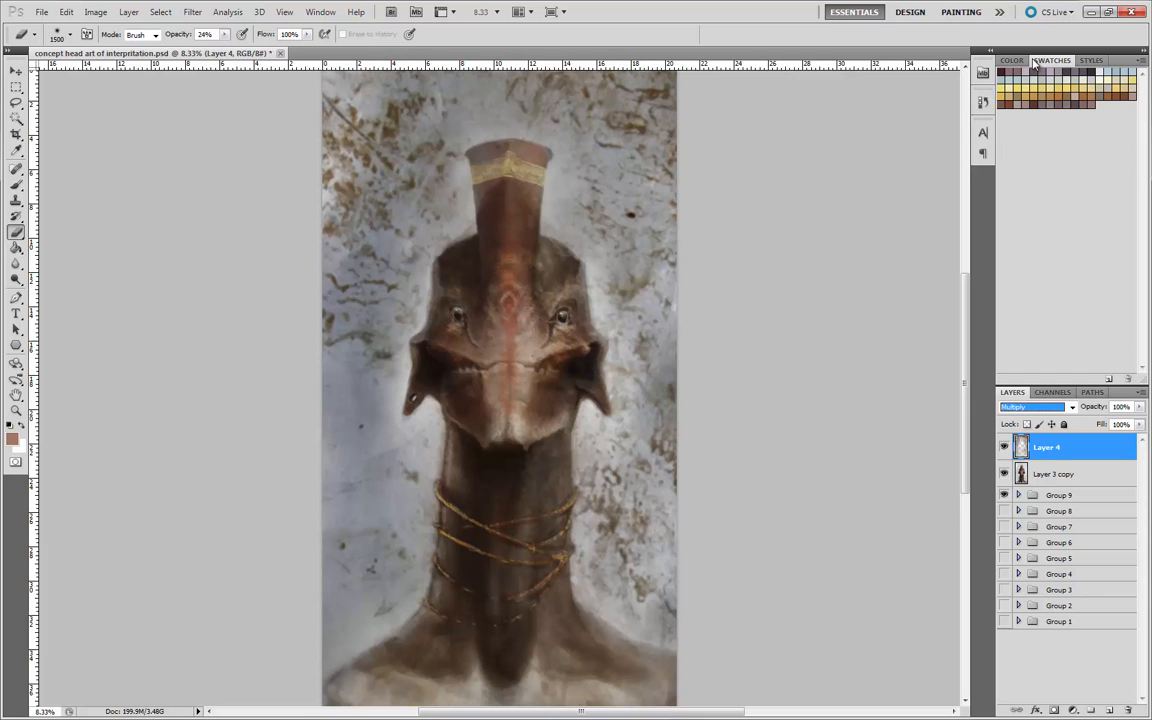
key(Up)
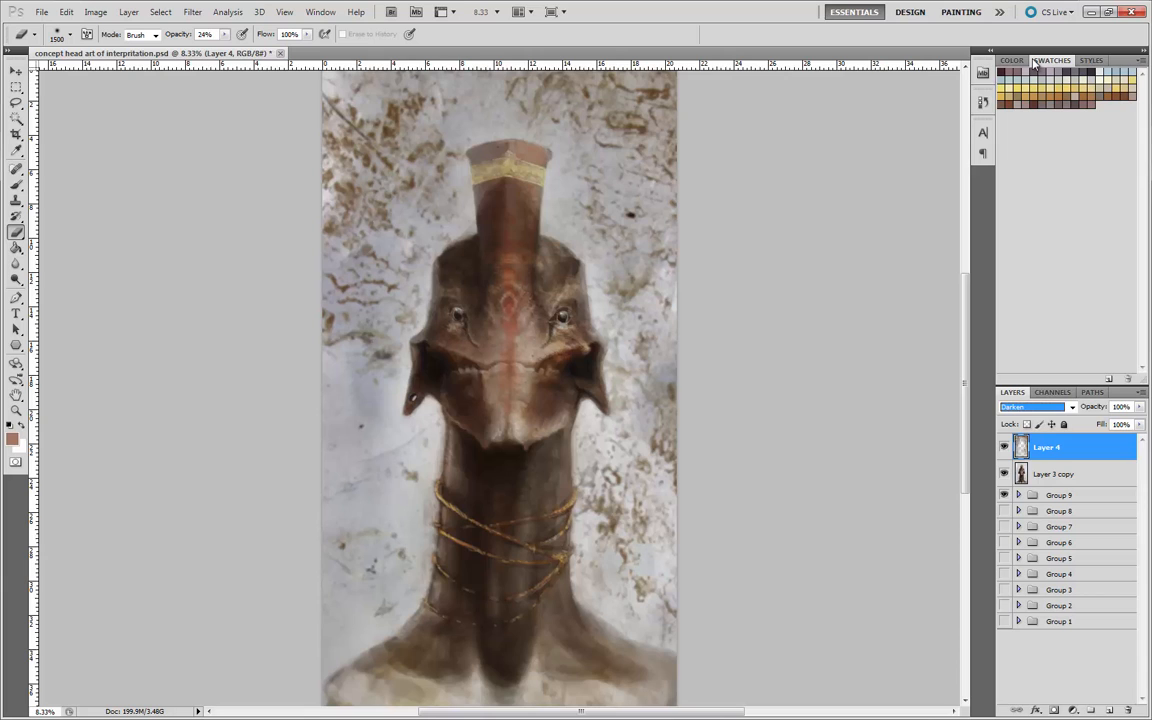
key(Down)
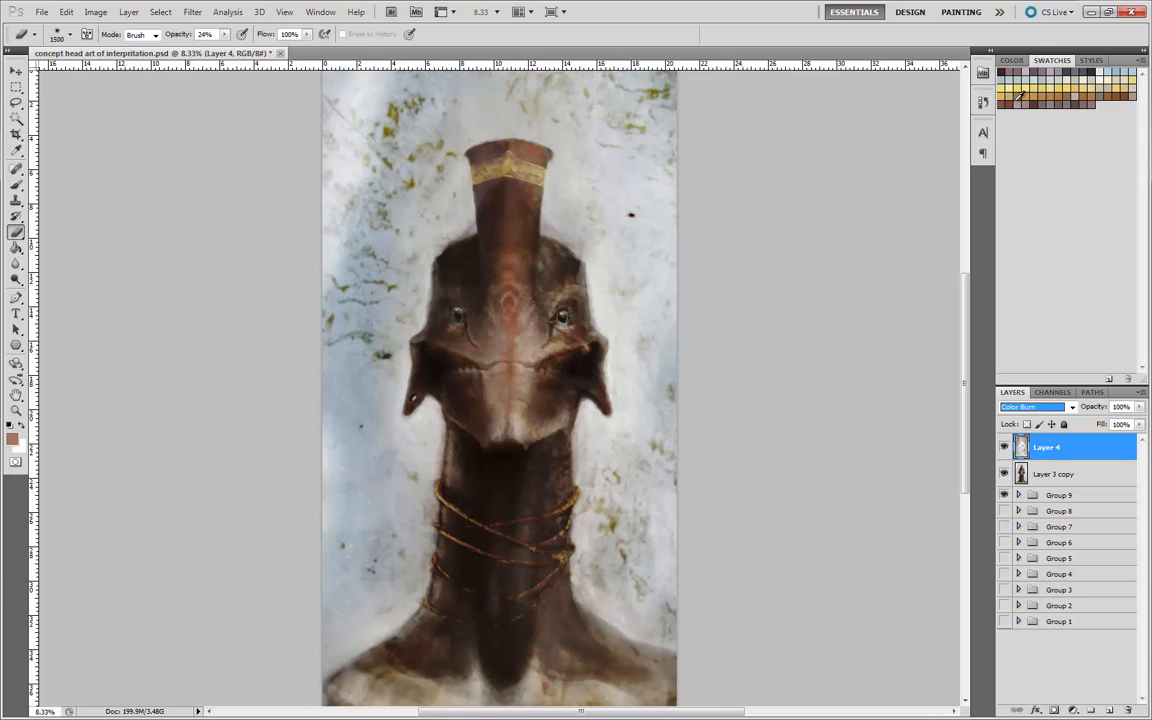
drag(1048, 451, 1127, 708)
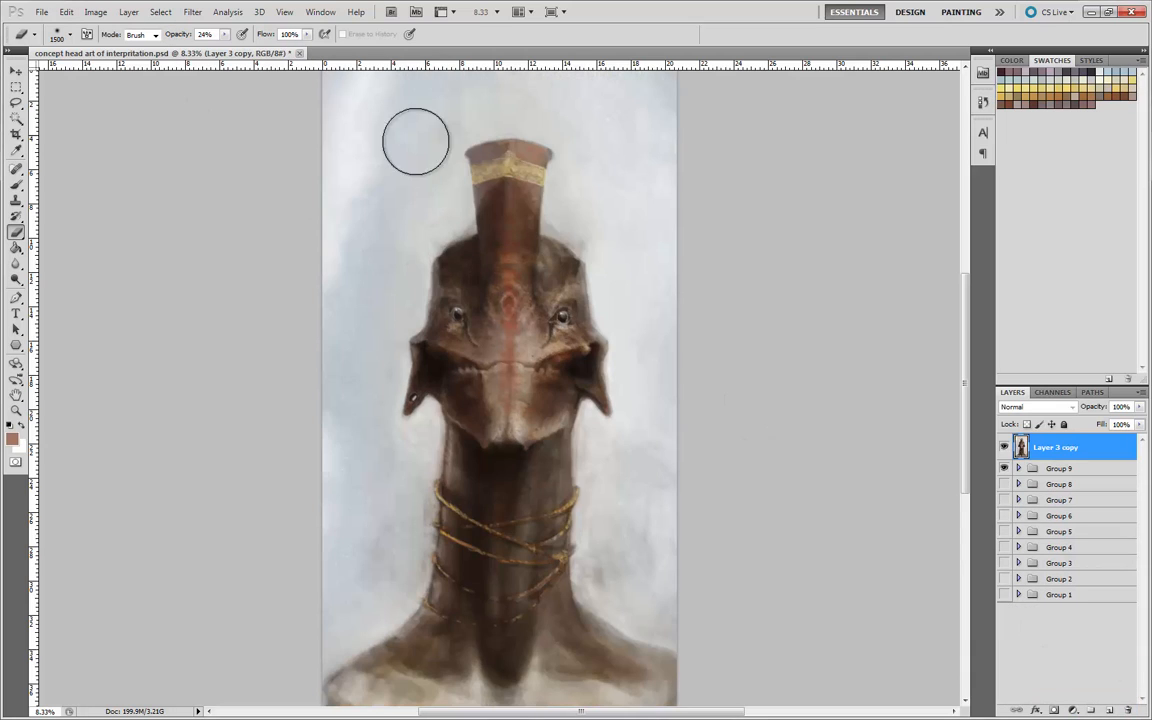
- Open the HR2 texture from the Metal folder and close it again
click(42, 12)
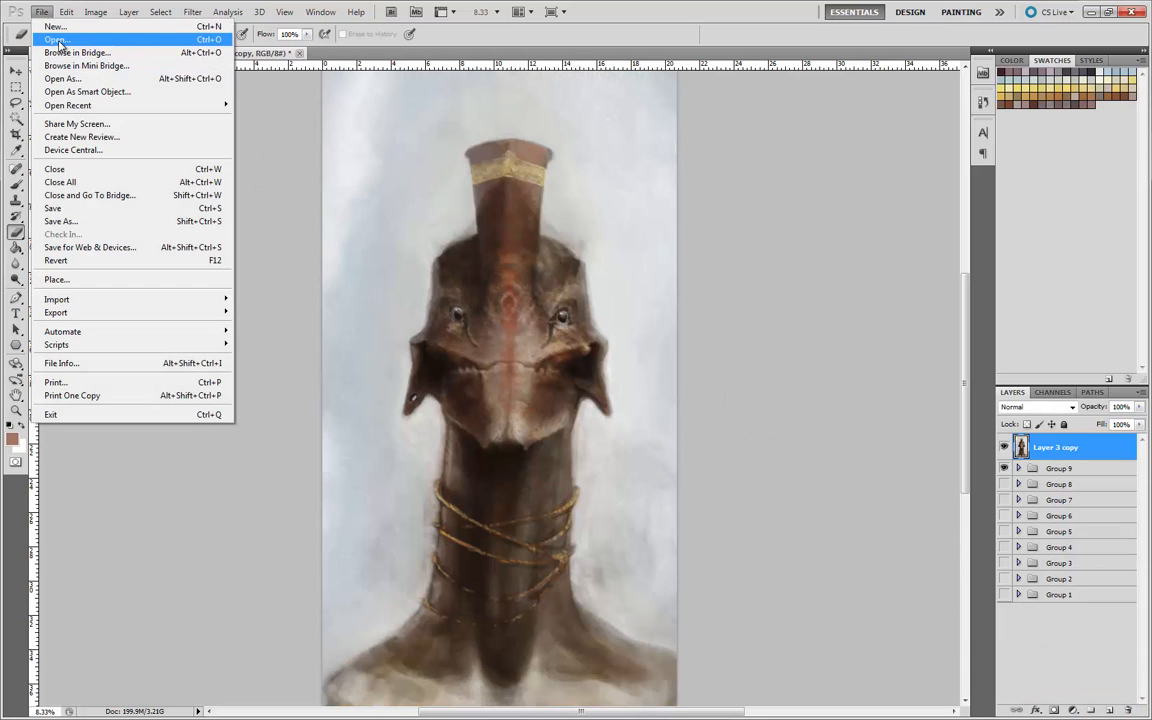
click(56, 40)
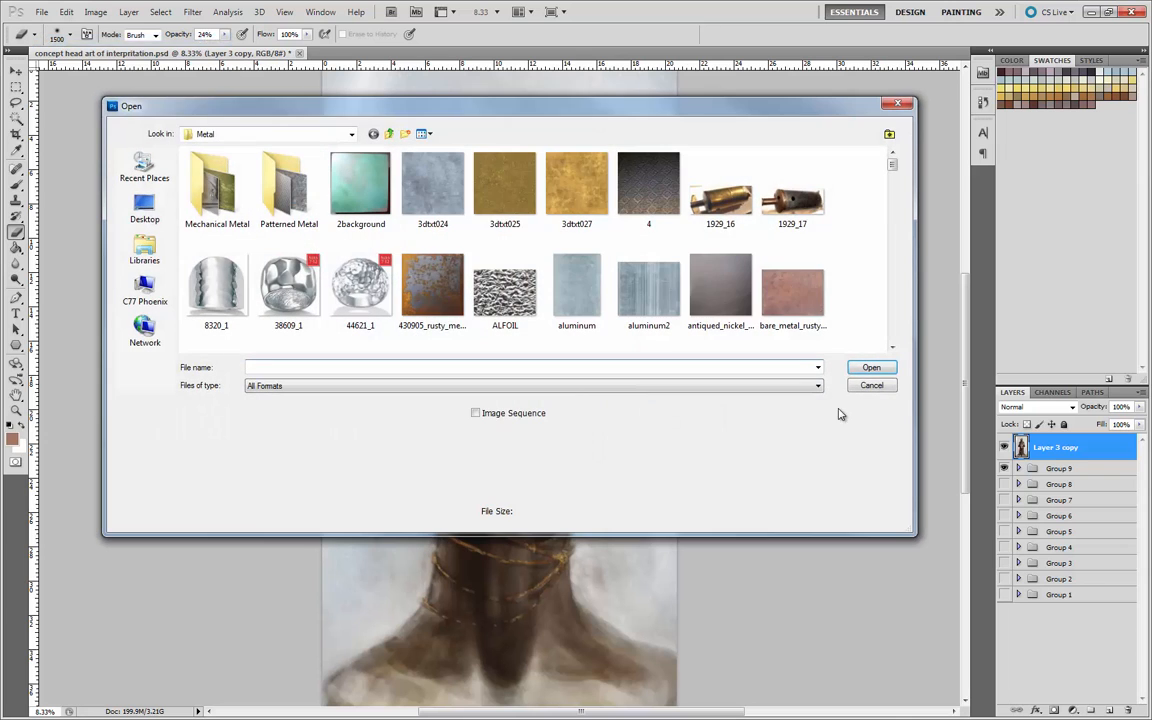
drag(893, 162, 895, 230)
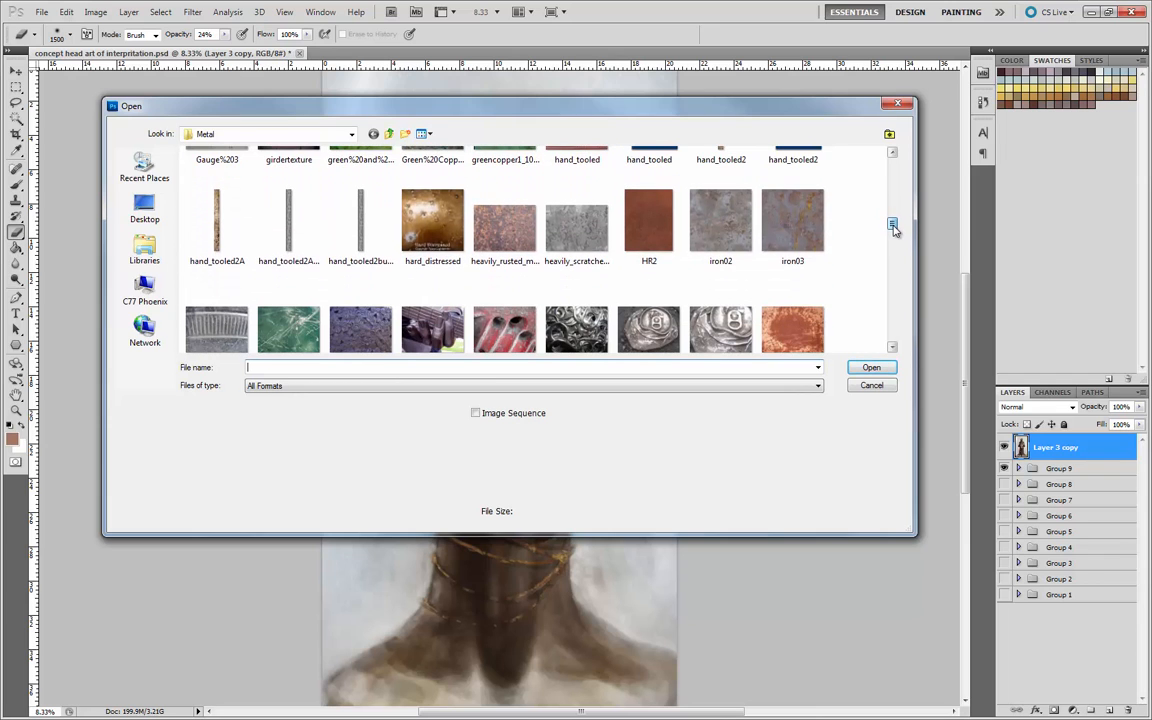
click(672, 256)
click(871, 367)
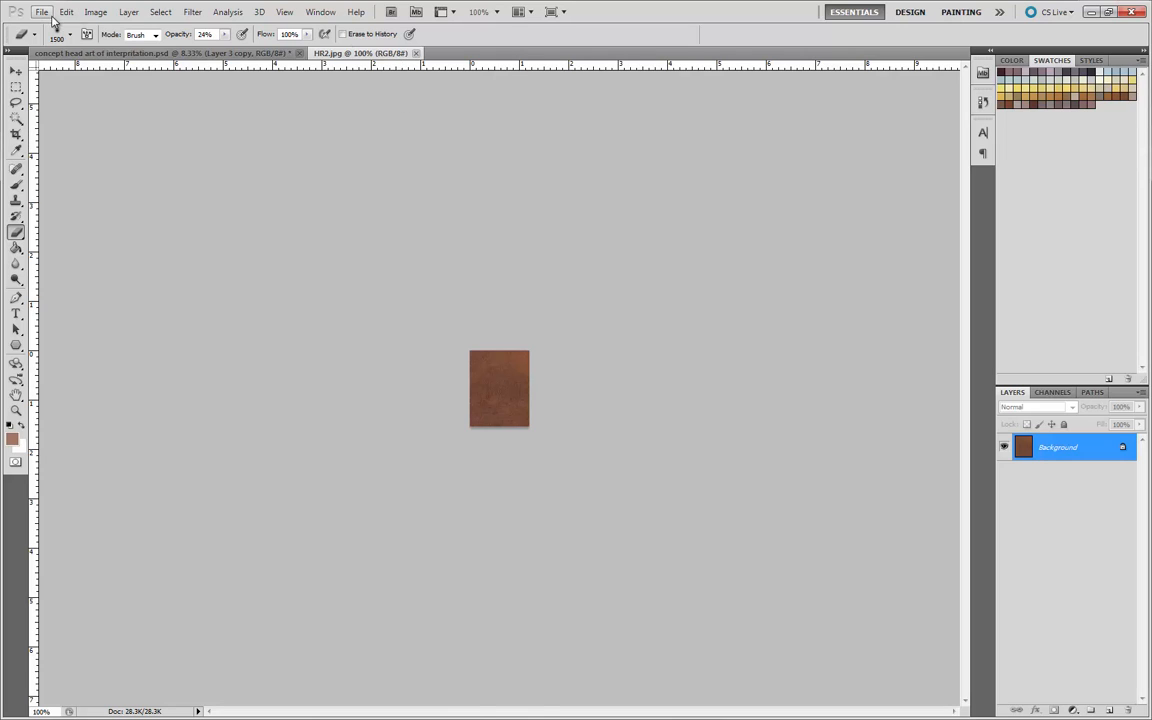
click(417, 53)
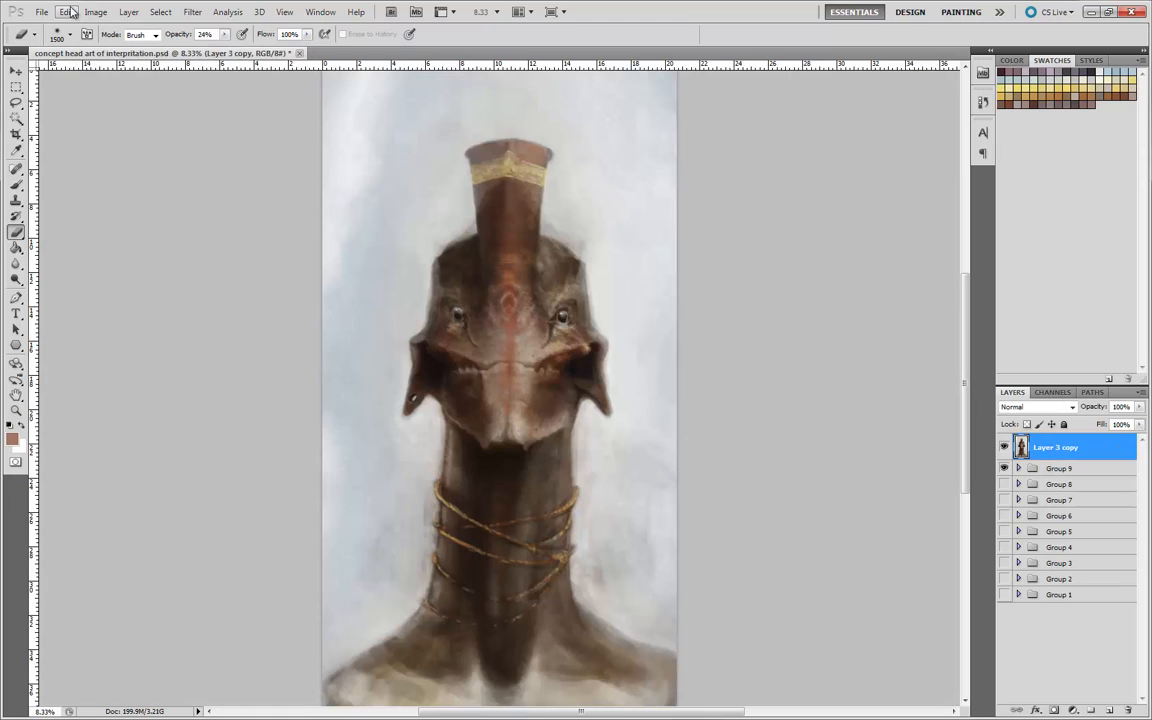
- Open the 430905_rusty_metal_plate texture from the Metal folder and float it in its own window over the painting
click(42, 12)
key(Escape)
key(ctrl+o)
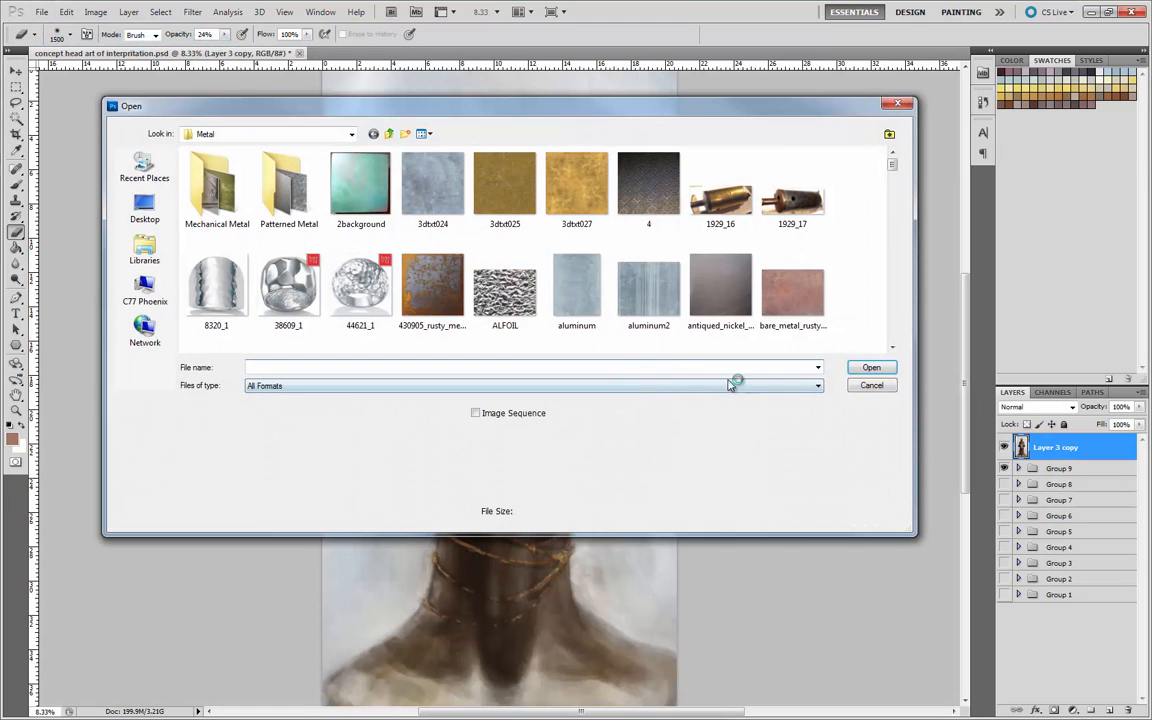
scroll(893, 170, down, 1)
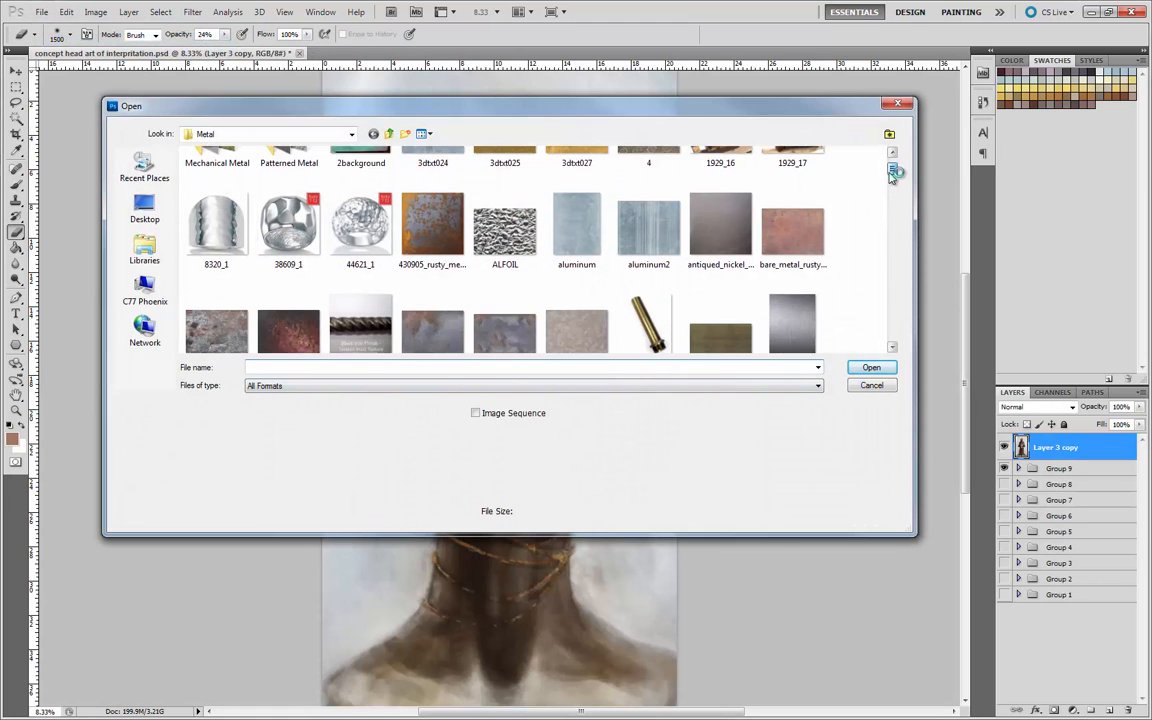
click(440, 240)
click(866, 368)
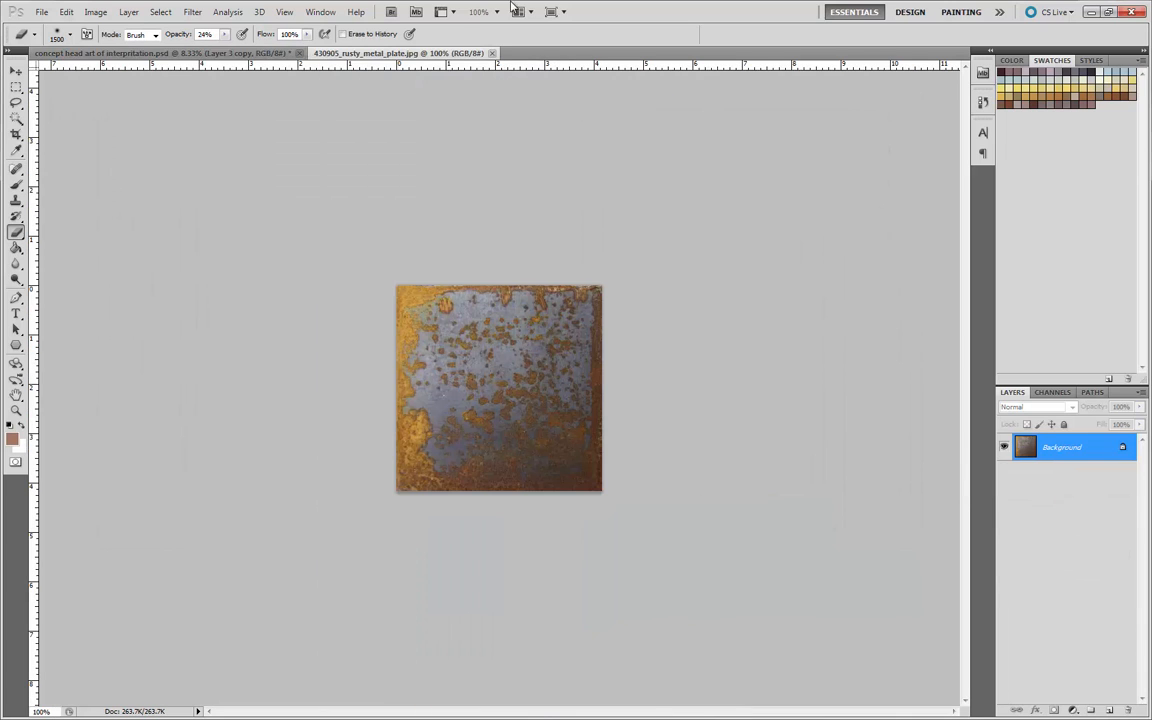
mouse_move(375, 53)
mouse_down()
mouse_move(531, 115)
mouse_move(531, 104)
mouse_up()
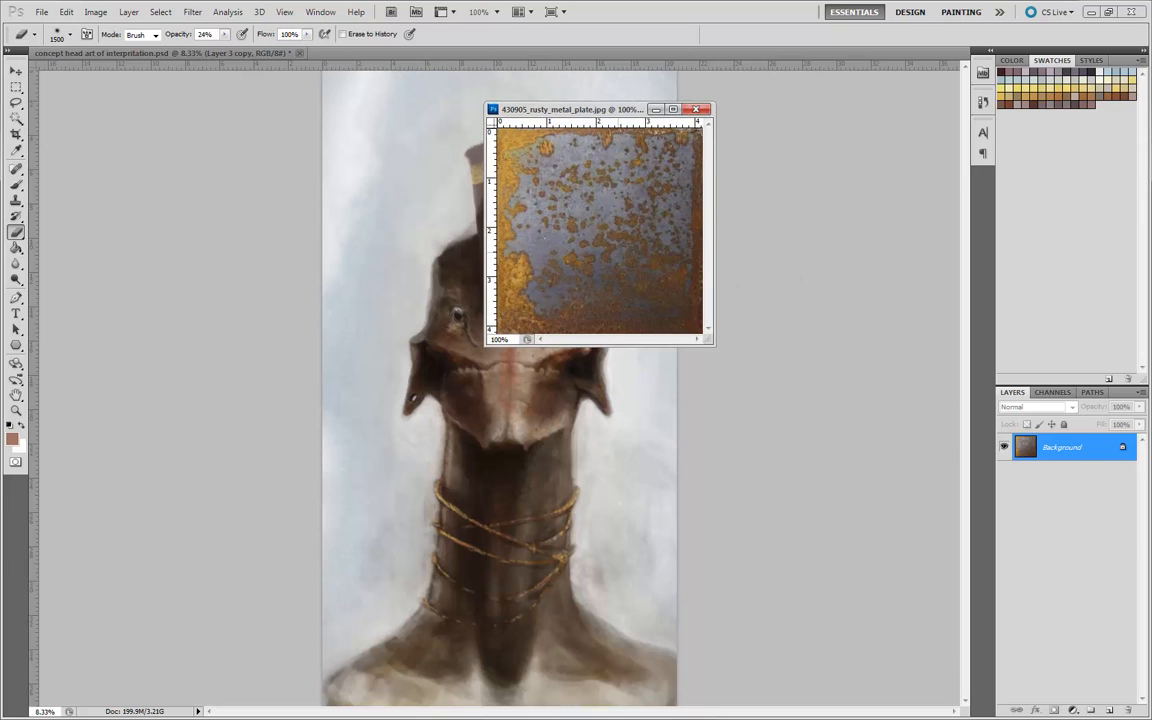
- Copy the rusty metal plate image into the painting as a new layer over the creature's face, and close the source image
click(620, 252)
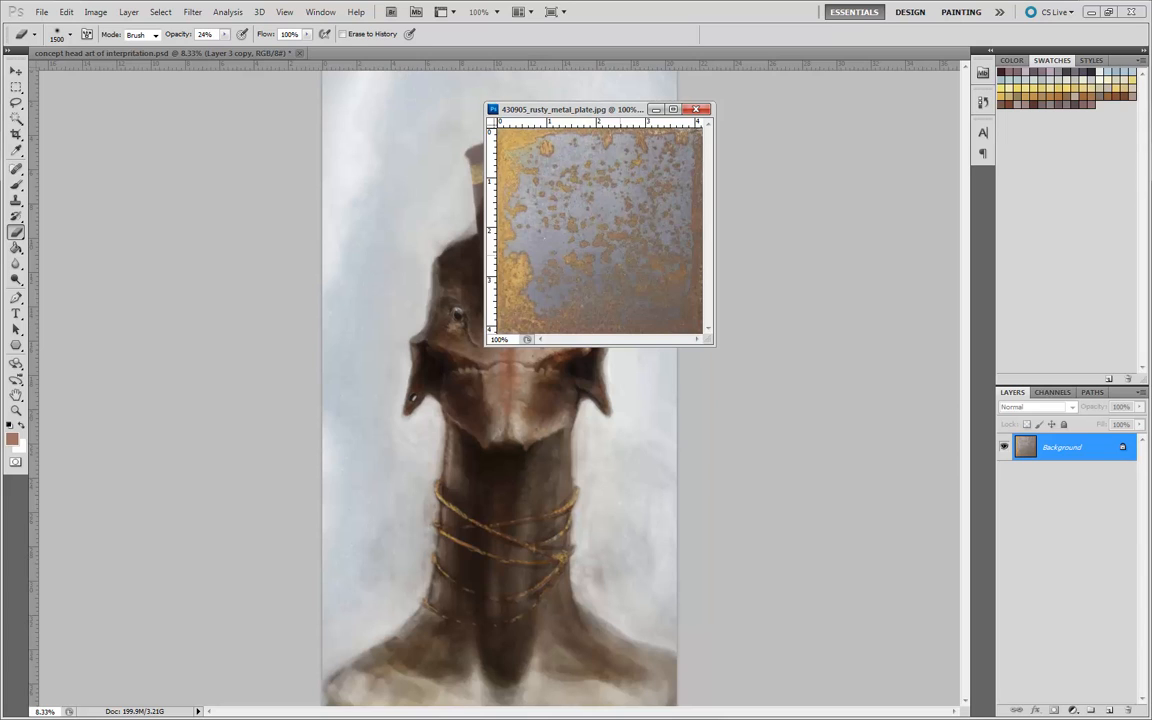
key(ctrl+z)
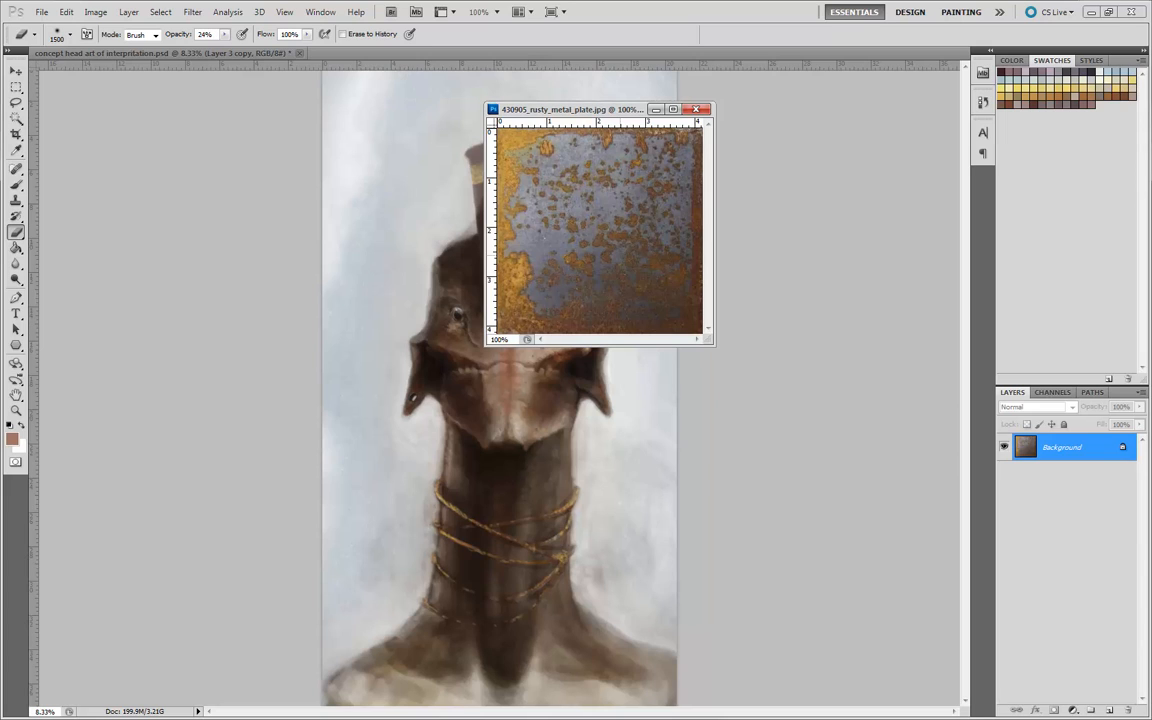
click(15, 73)
drag(500, 190, 452, 340)
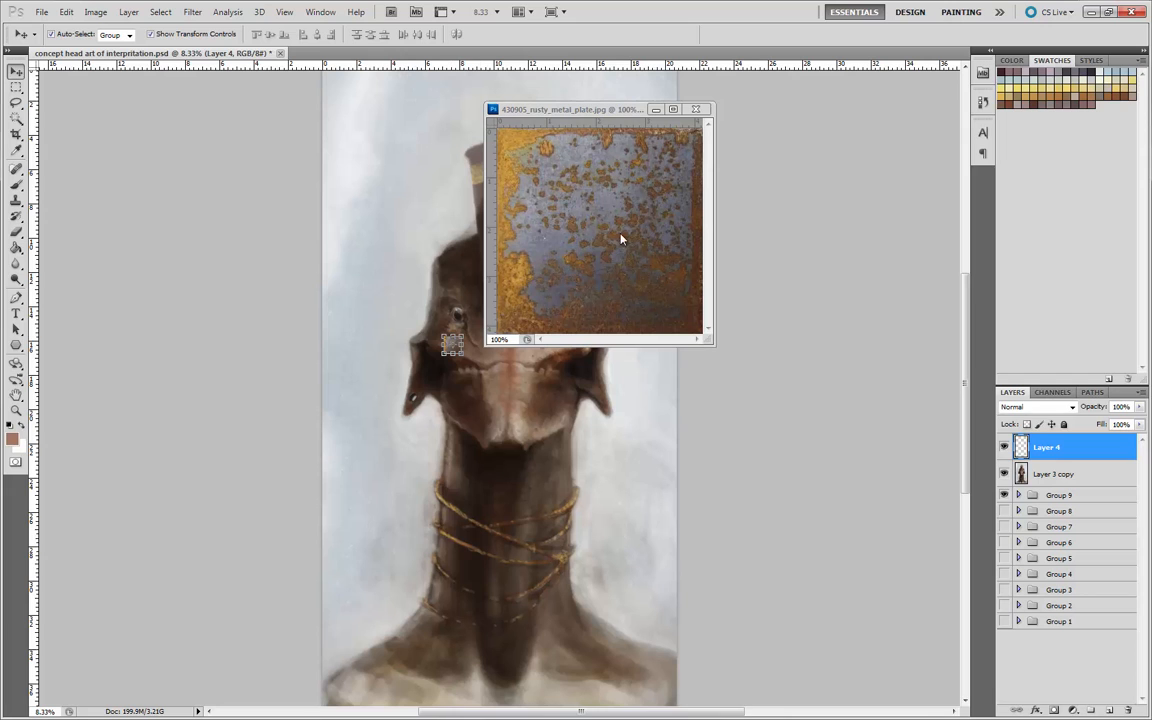
click(633, 114)
click(697, 110)
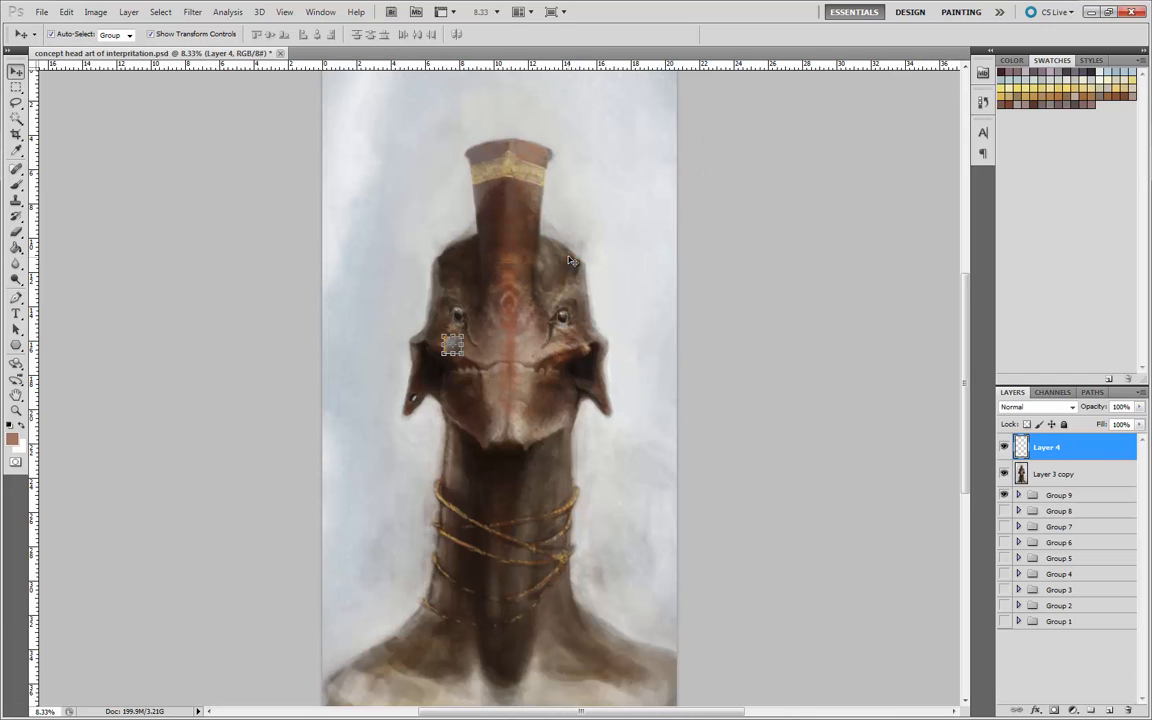
- Scale and stretch the rusty metal layer until it covers the whole canvas, extending slightly past its sides
key(ctrl+minus)
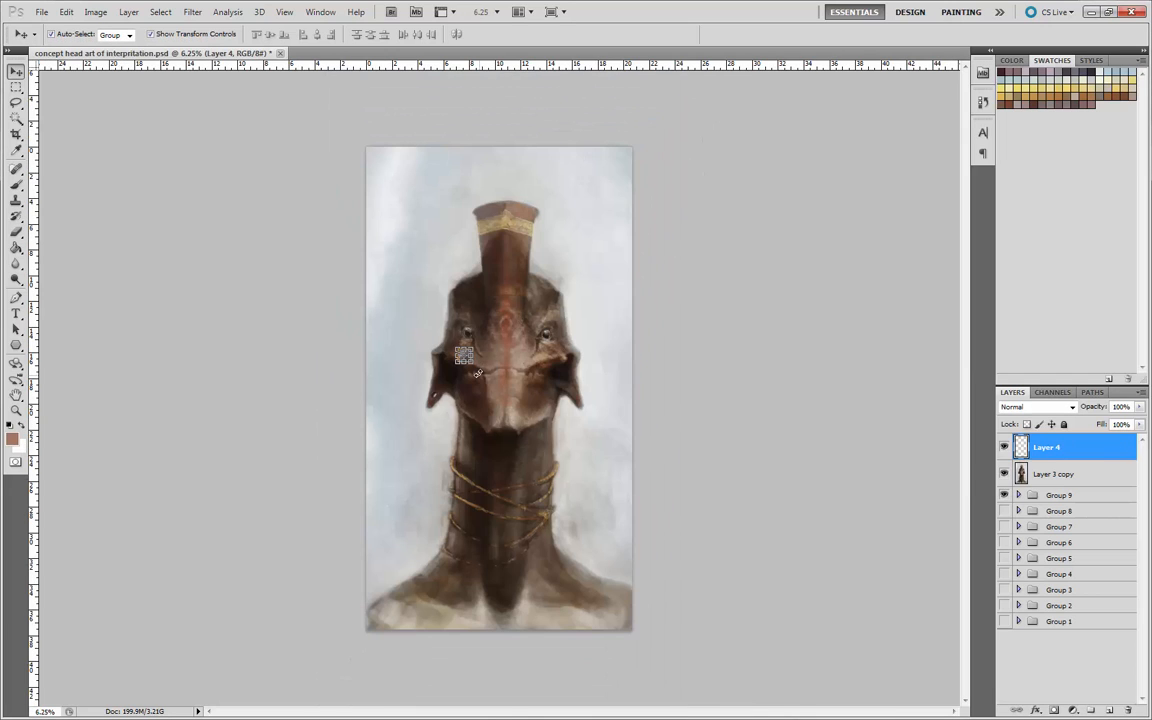
key(ctrl+t)
drag(474, 365, 632, 634)
drag(458, 349, 348, 134)
key(Return)
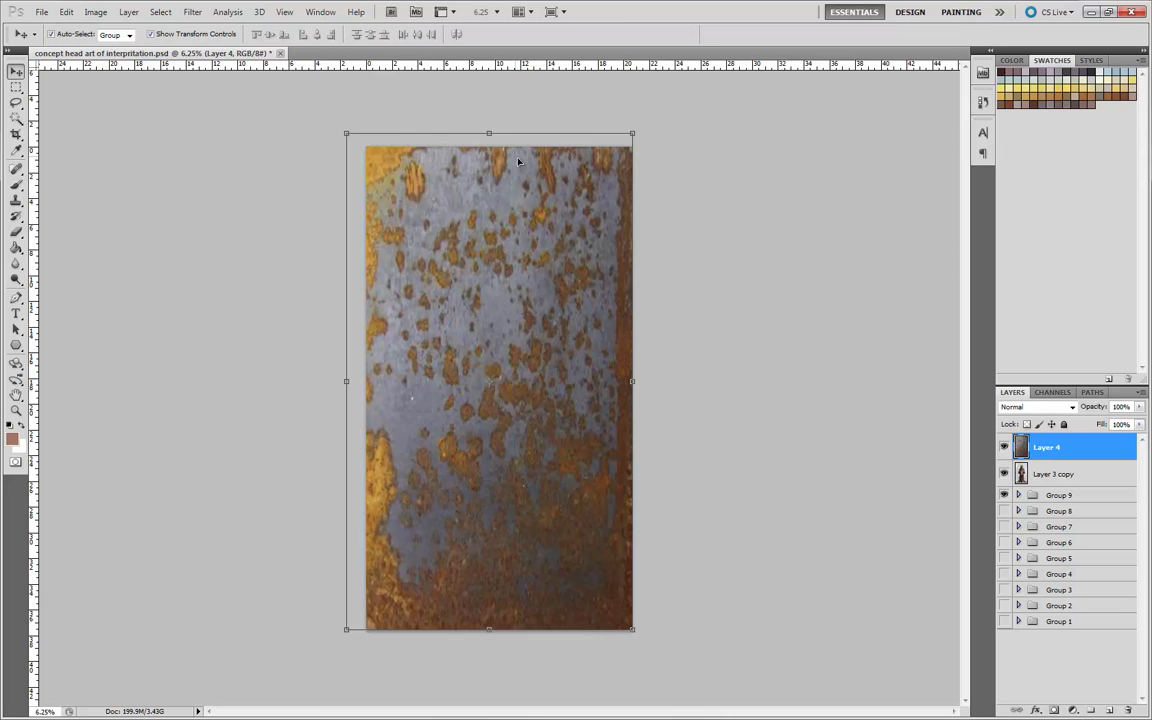
drag(631, 380, 642, 380)
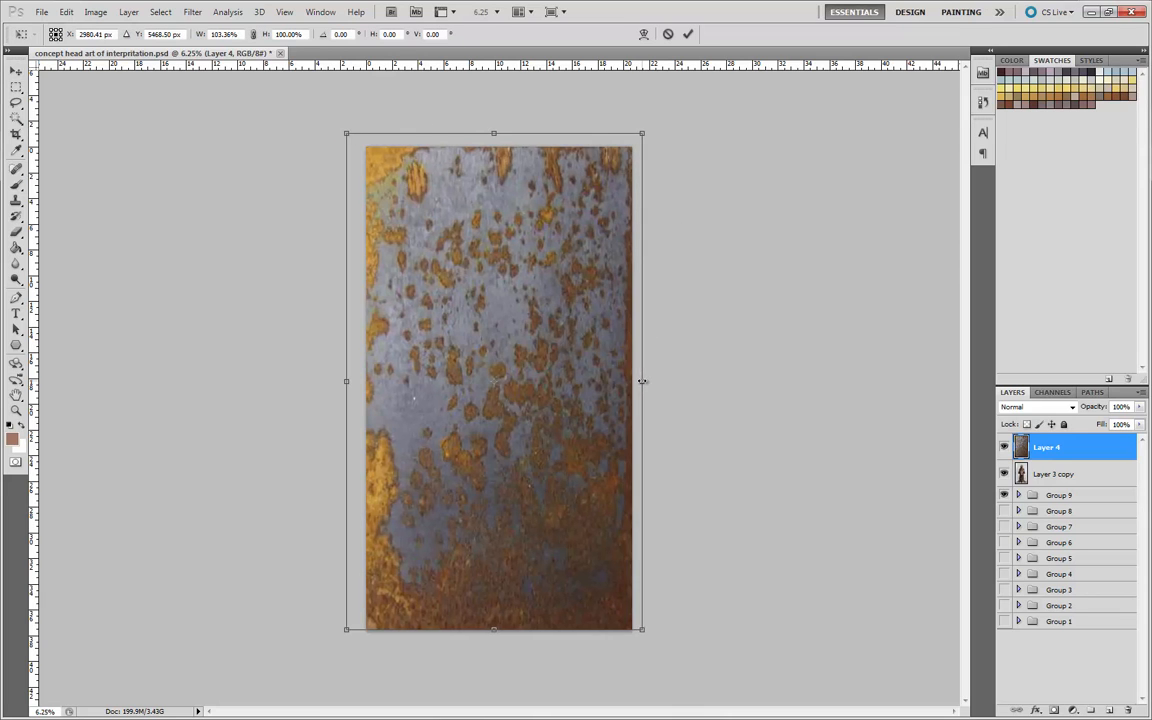
drag(343, 382, 351, 381)
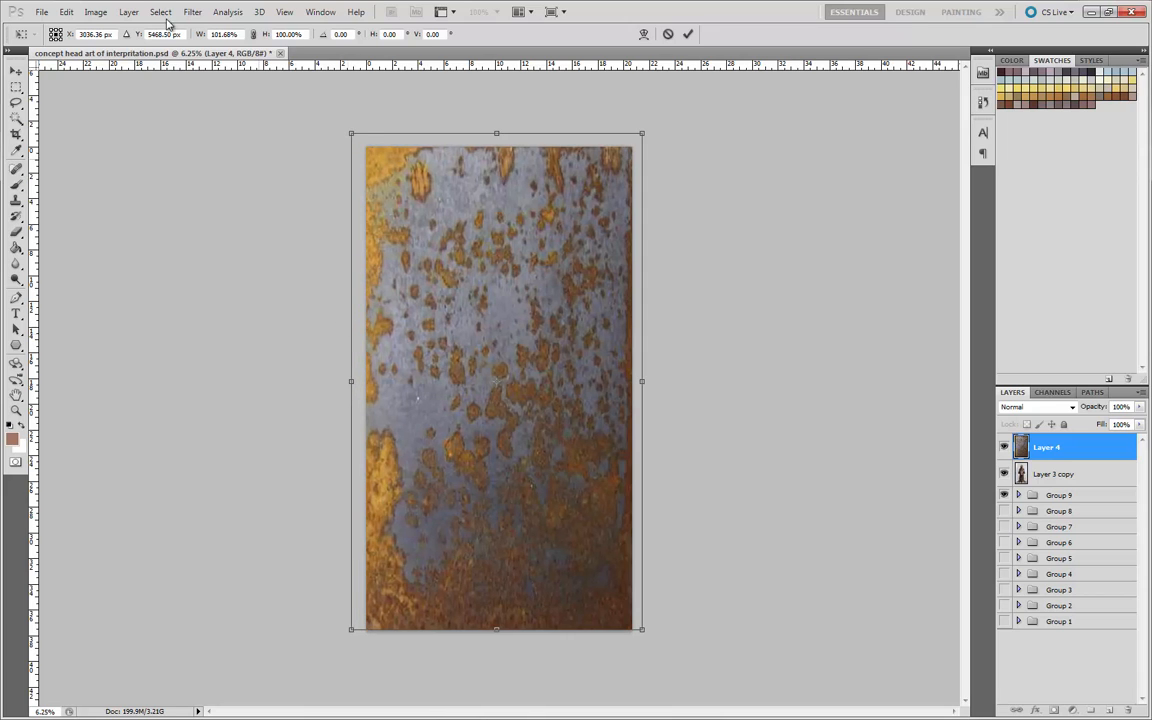
key(Return)
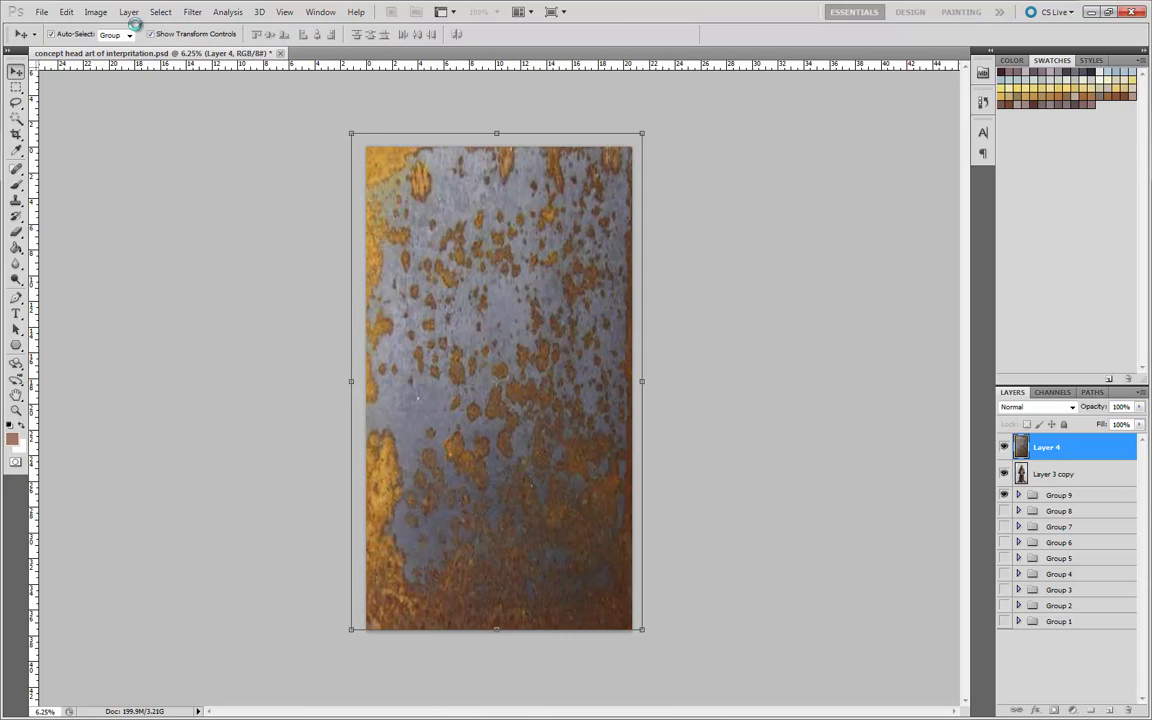
- Apply a Motion Blur to the rusty metal layer with an angle of -90° and a distance of 441 pixels
click(191, 12)
mouse_move(216, 137)
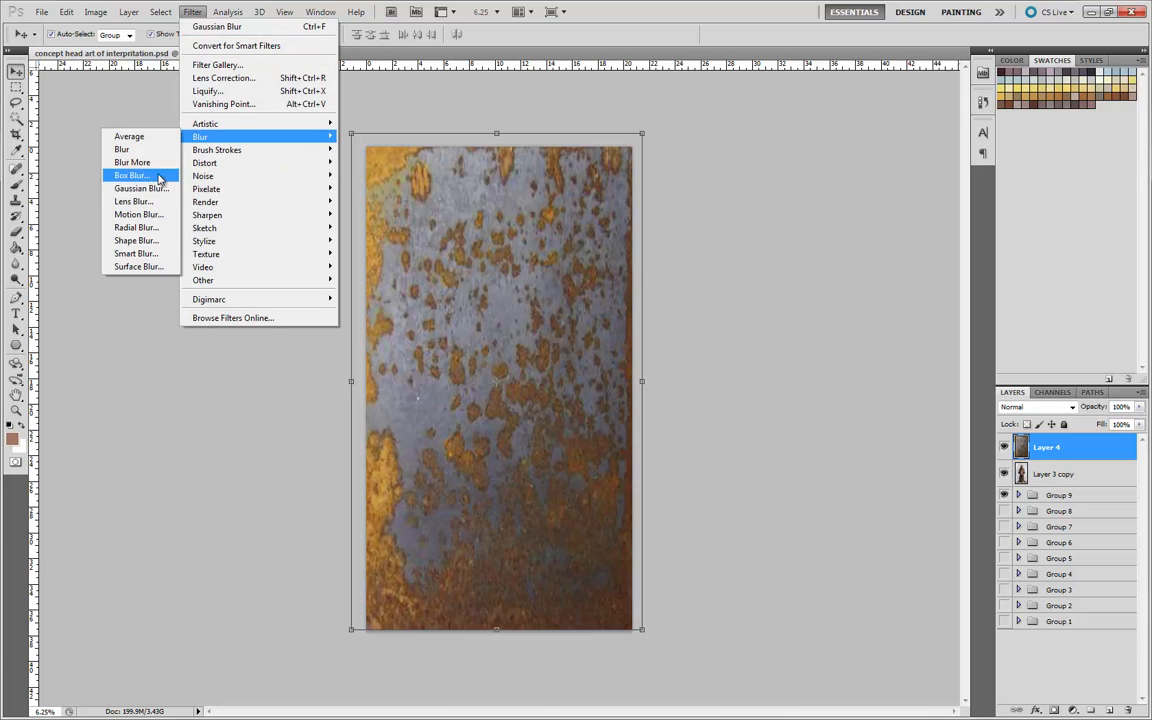
click(150, 214)
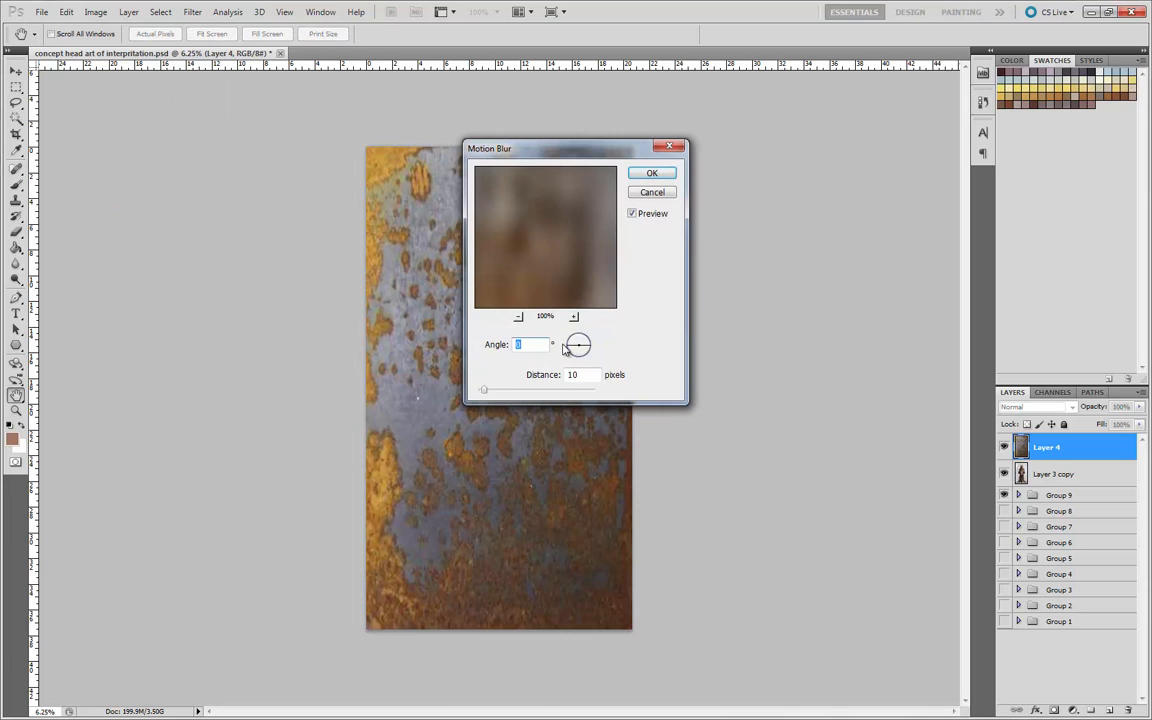
drag(589, 348, 584, 366)
drag(498, 393, 560, 393)
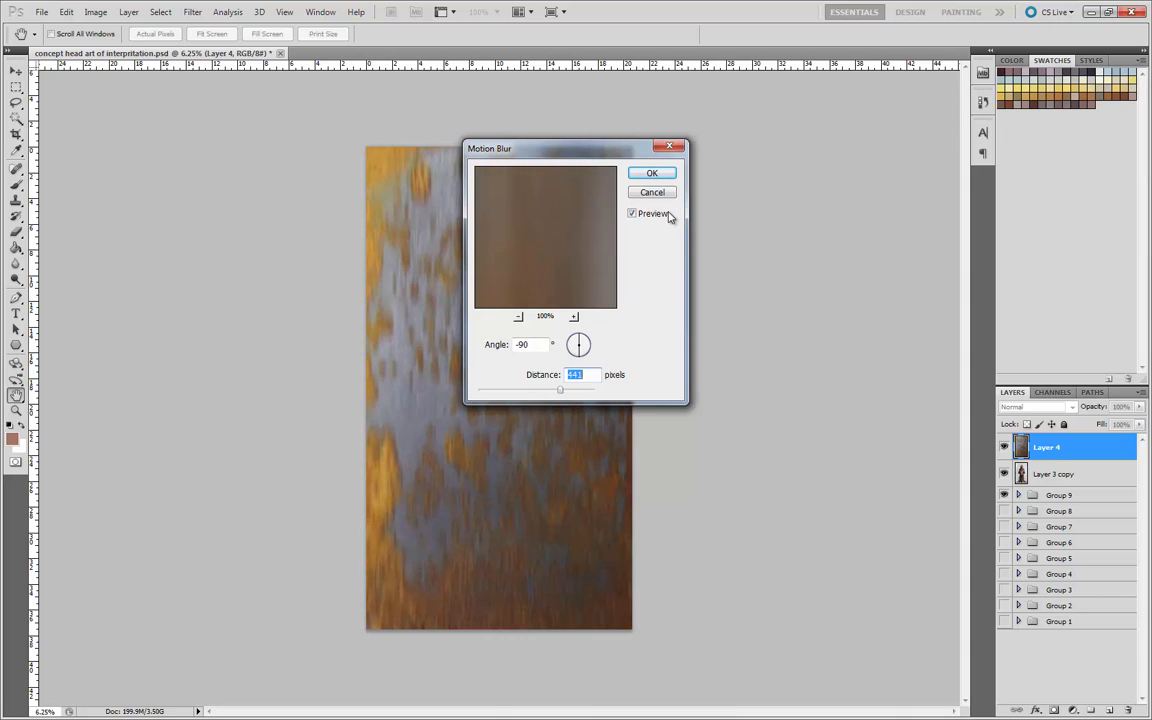
click(651, 173)
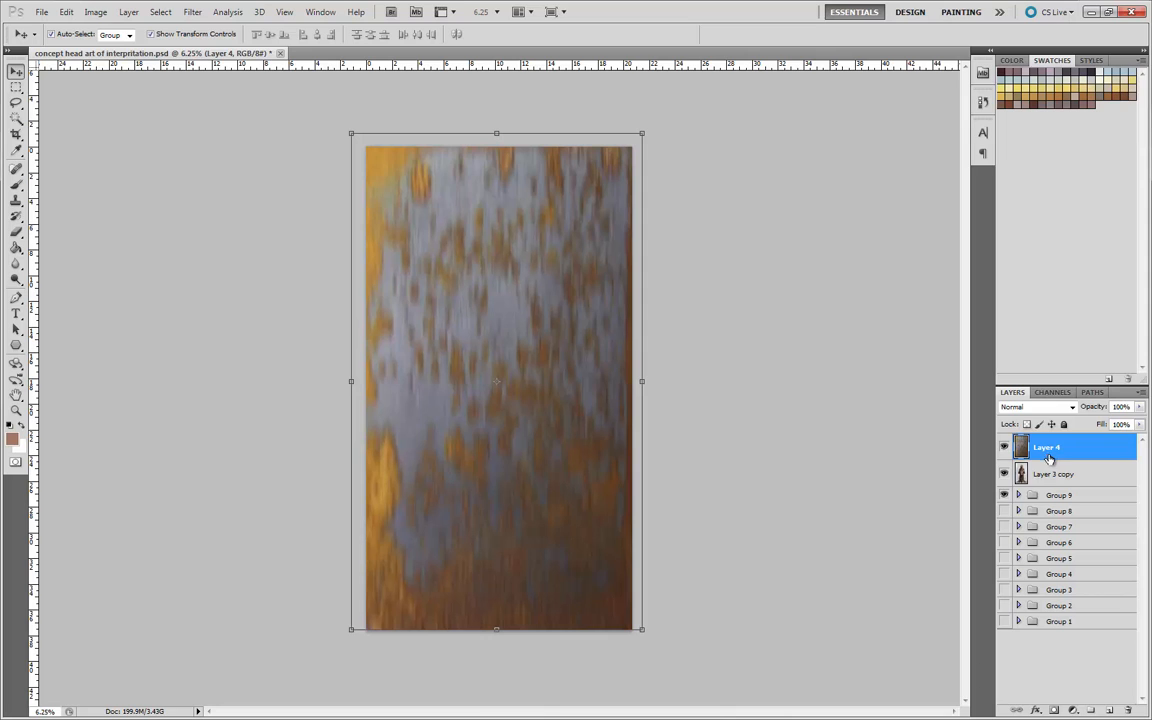
- Try Soft Light, Multiply and Screen on the rusty metal layer, and set its blend mode to Overlay
click(1072, 413)
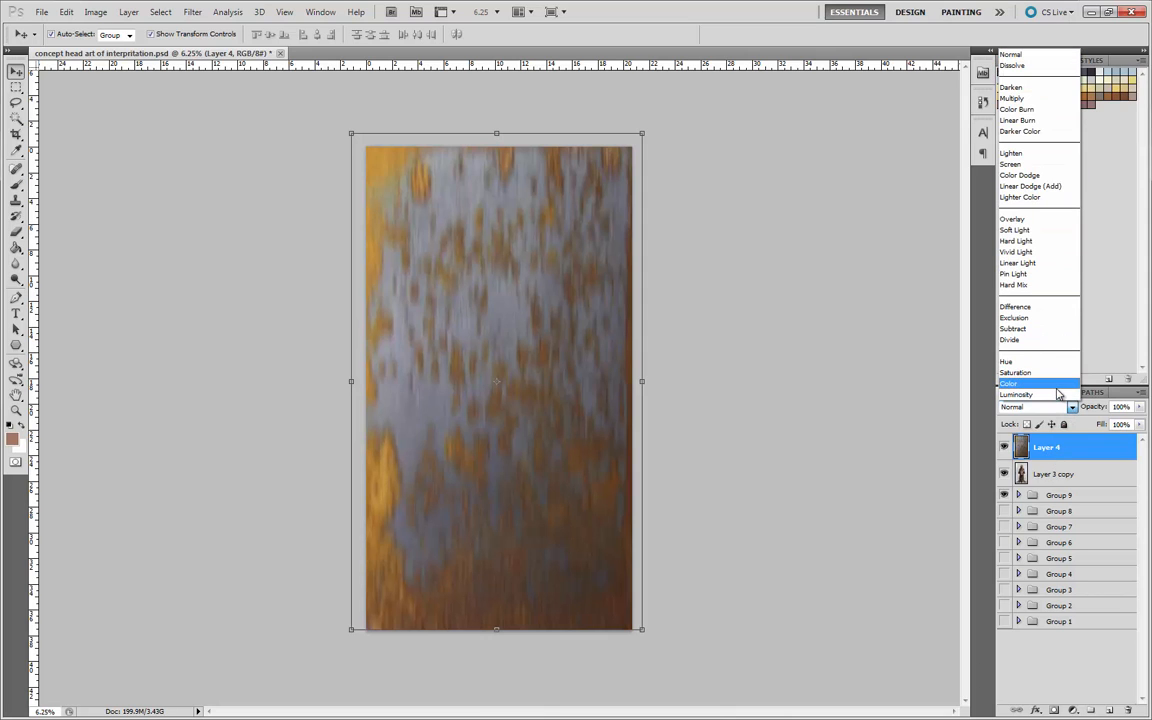
click(1015, 230)
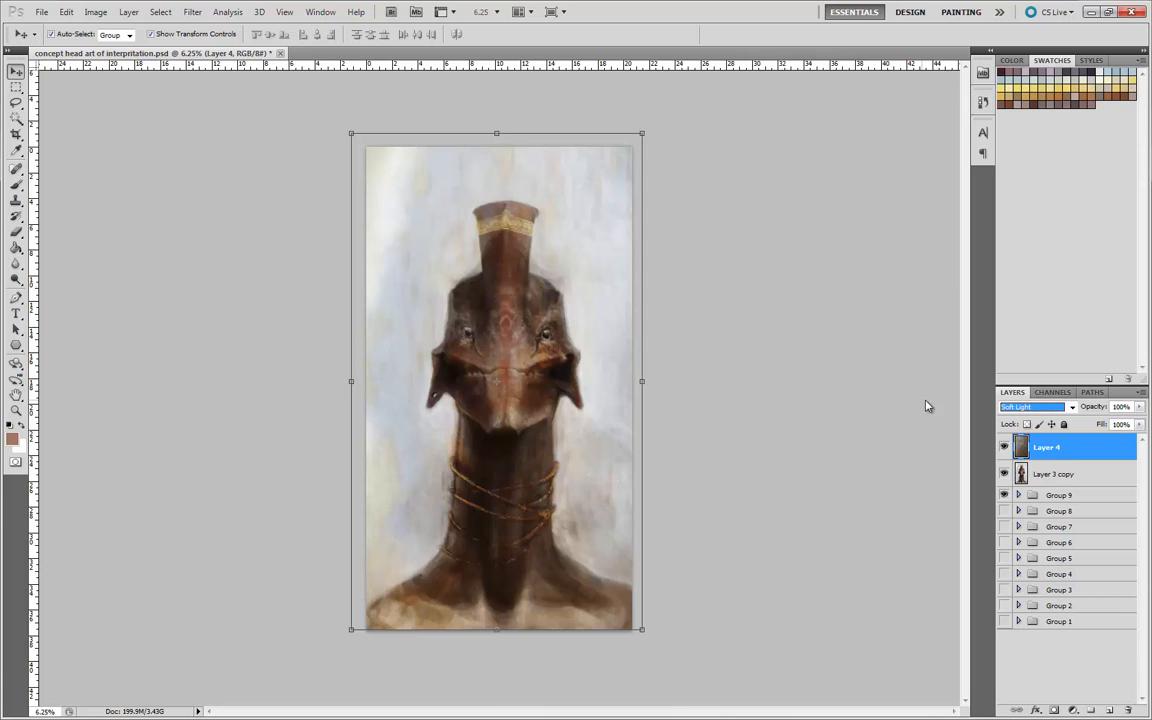
click(1072, 413)
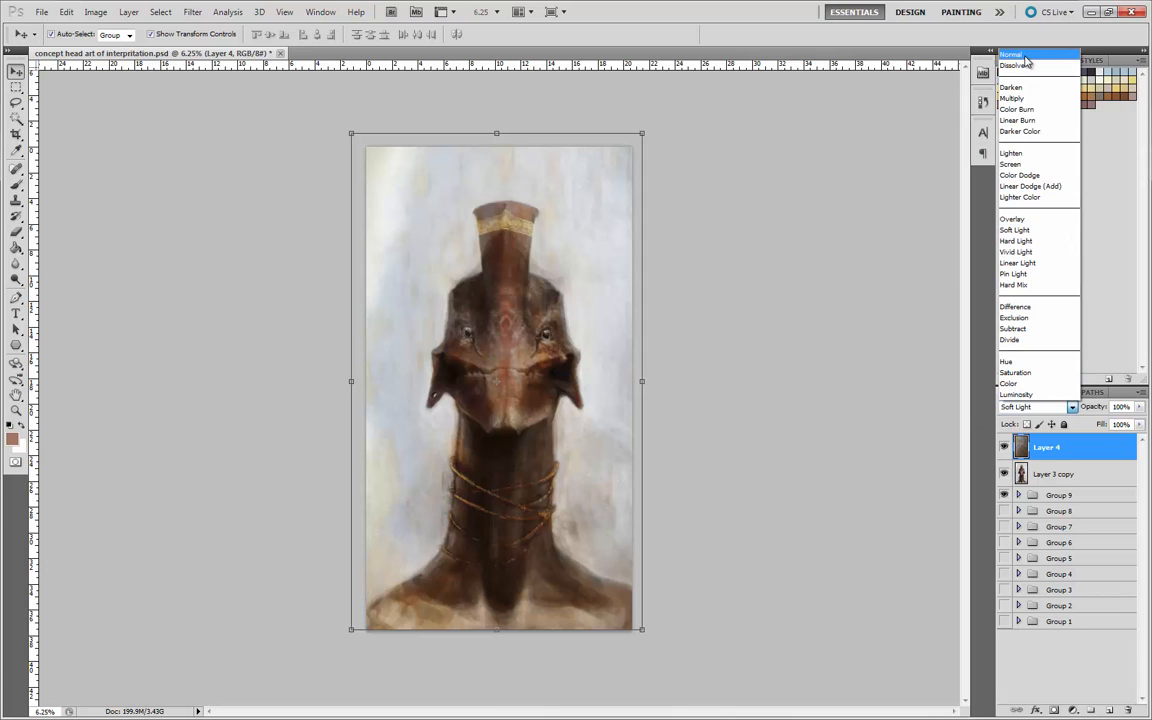
click(1027, 60)
key(shift+plus)
key(shift+plus)
key(shift+plus)
key(shift+plus)
key(shift+plus)
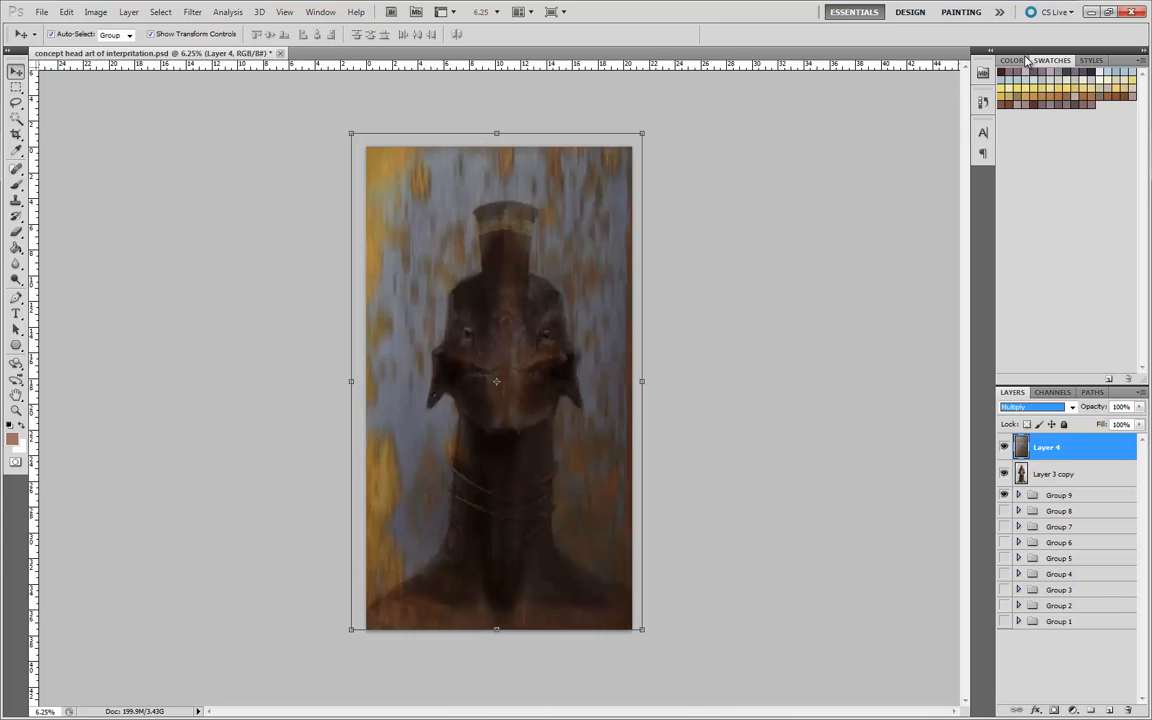
key(shift+plus)
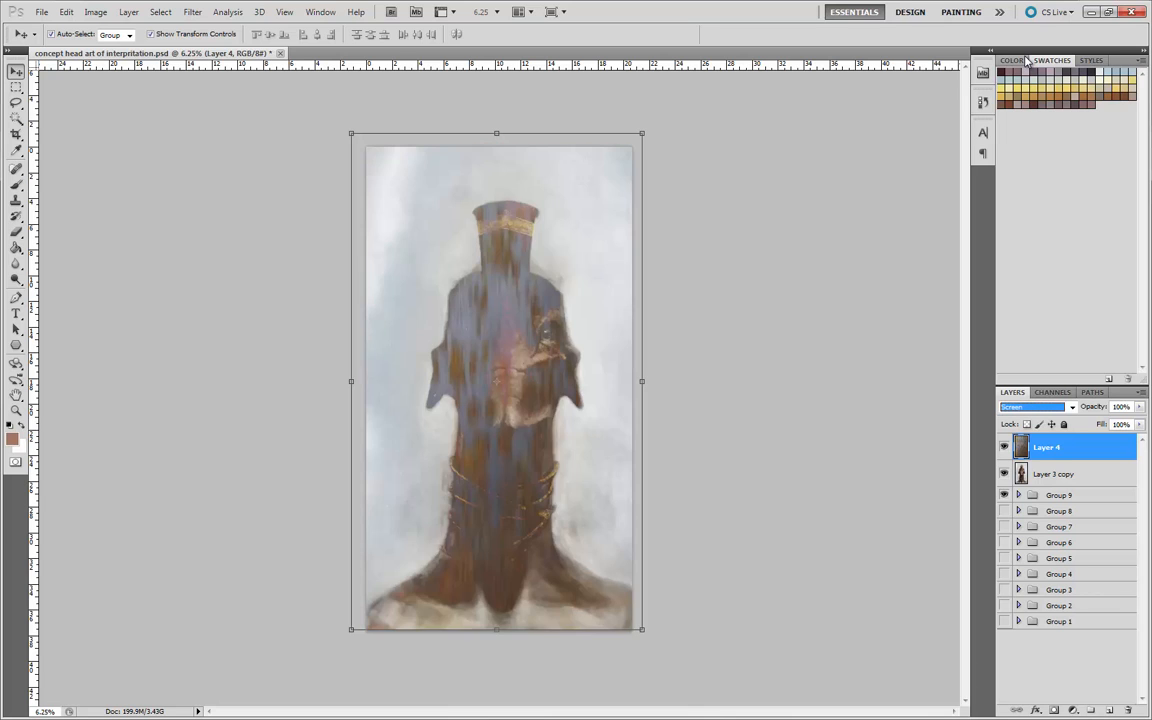
key(shift+plus)
key(shift+plus)
key(shift+plus)
key(shift+plus)
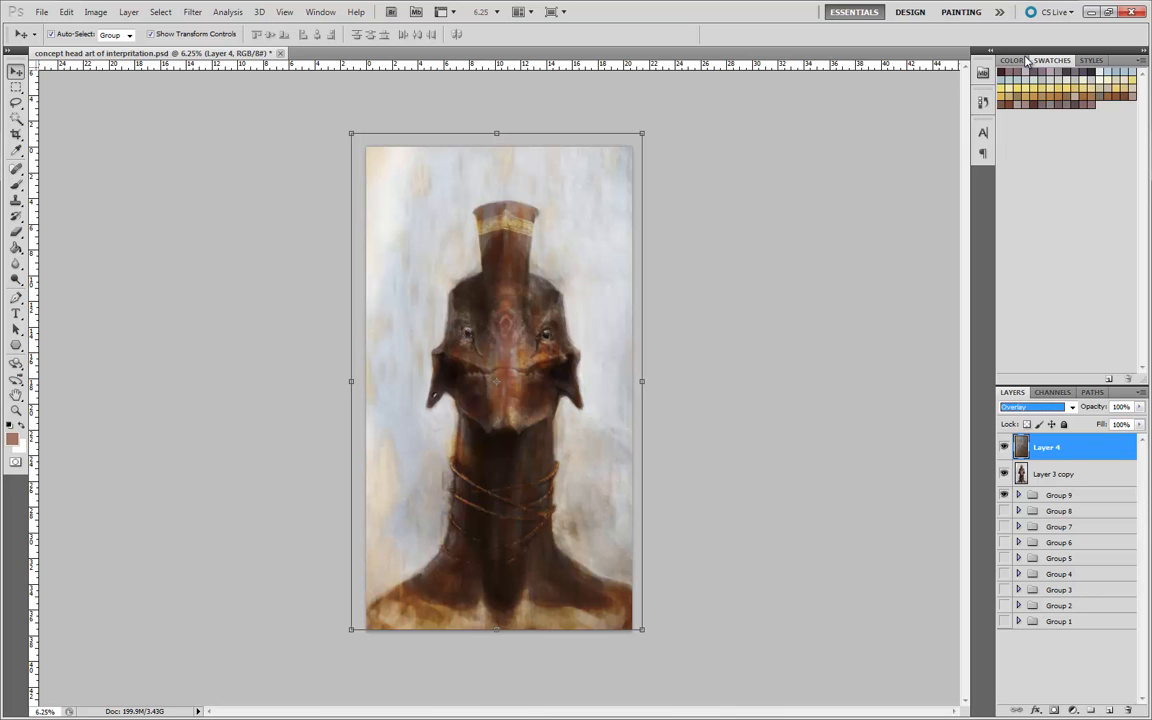
- Partly erase the rusty metal layer over the creature's face and neck with a large soft Eraser at 11% opacity
key(ctrl+plus)
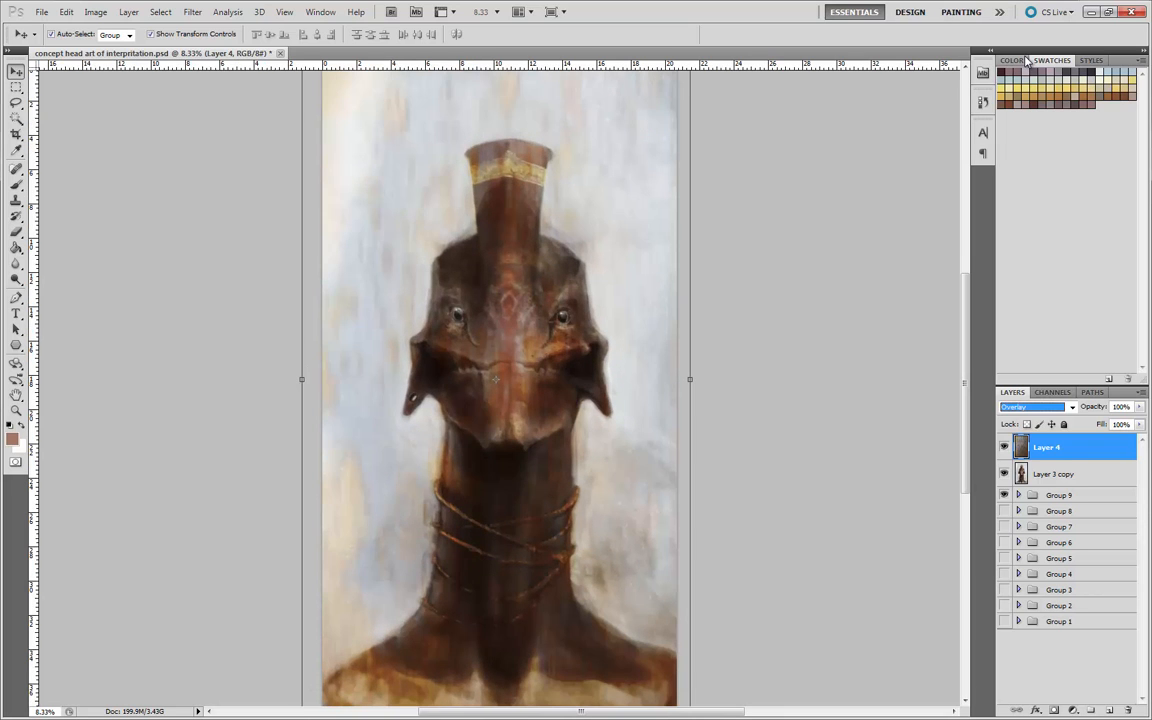
drag(262, 424, 322, 386)
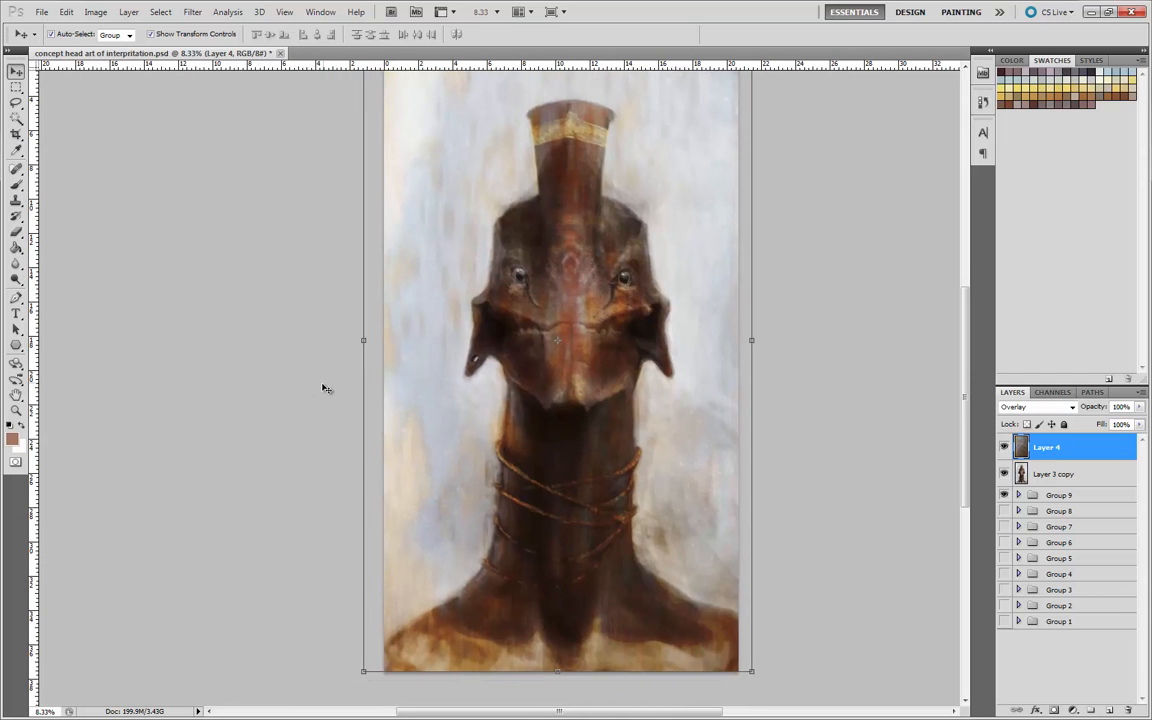
key(ctrl+minus)
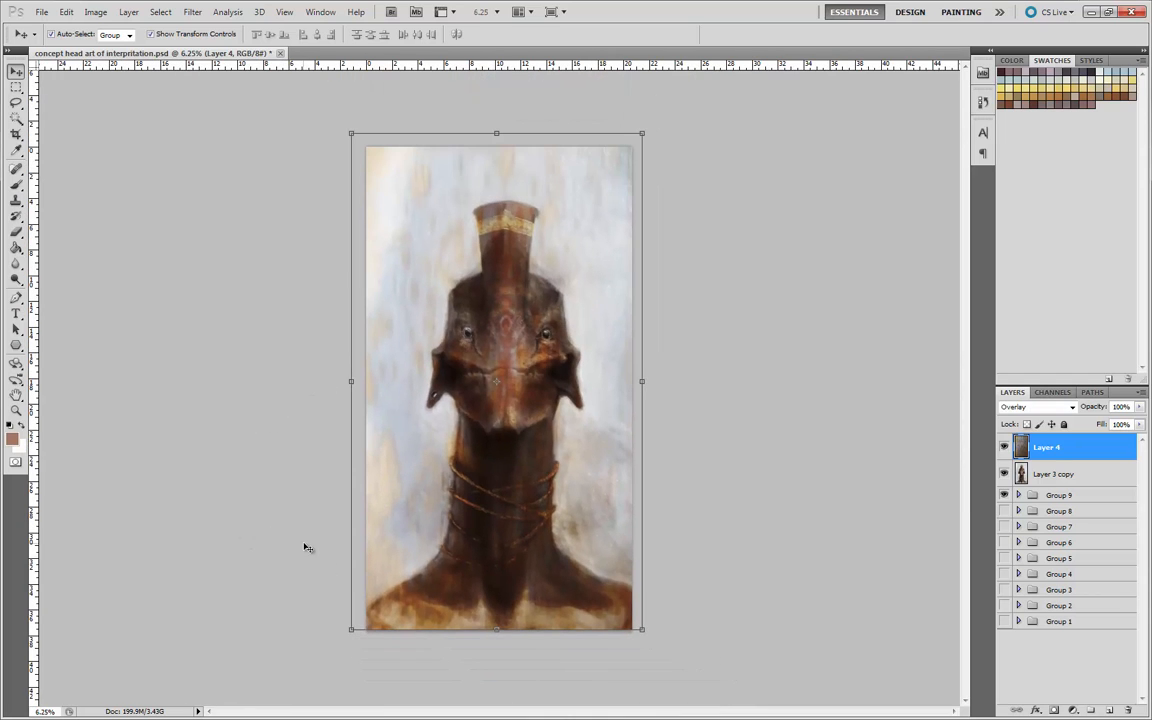
key(ctrl+plus)
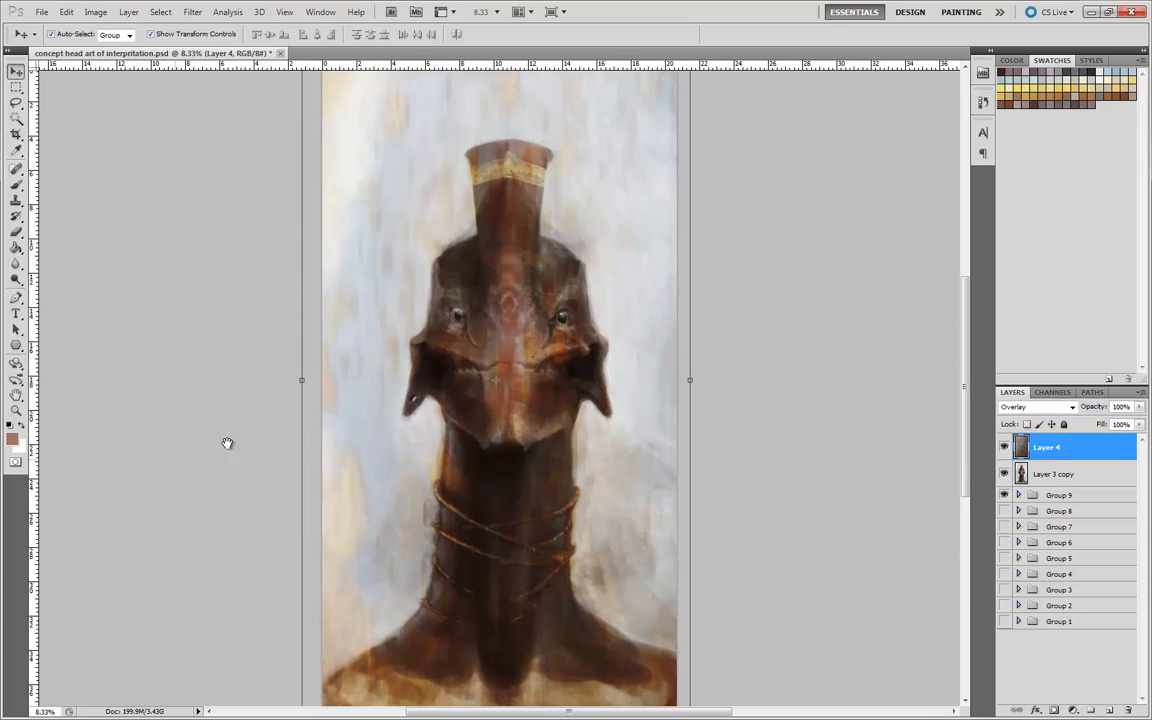
click(16, 231)
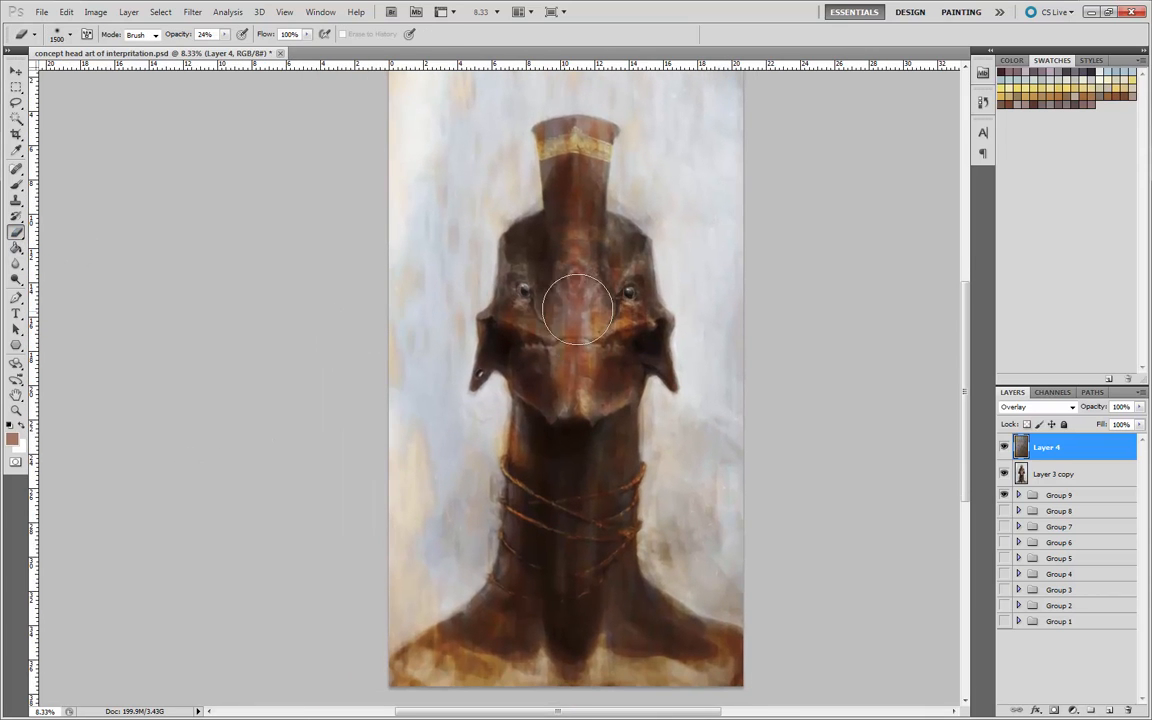
click(225, 35)
drag(220, 50, 217, 50)
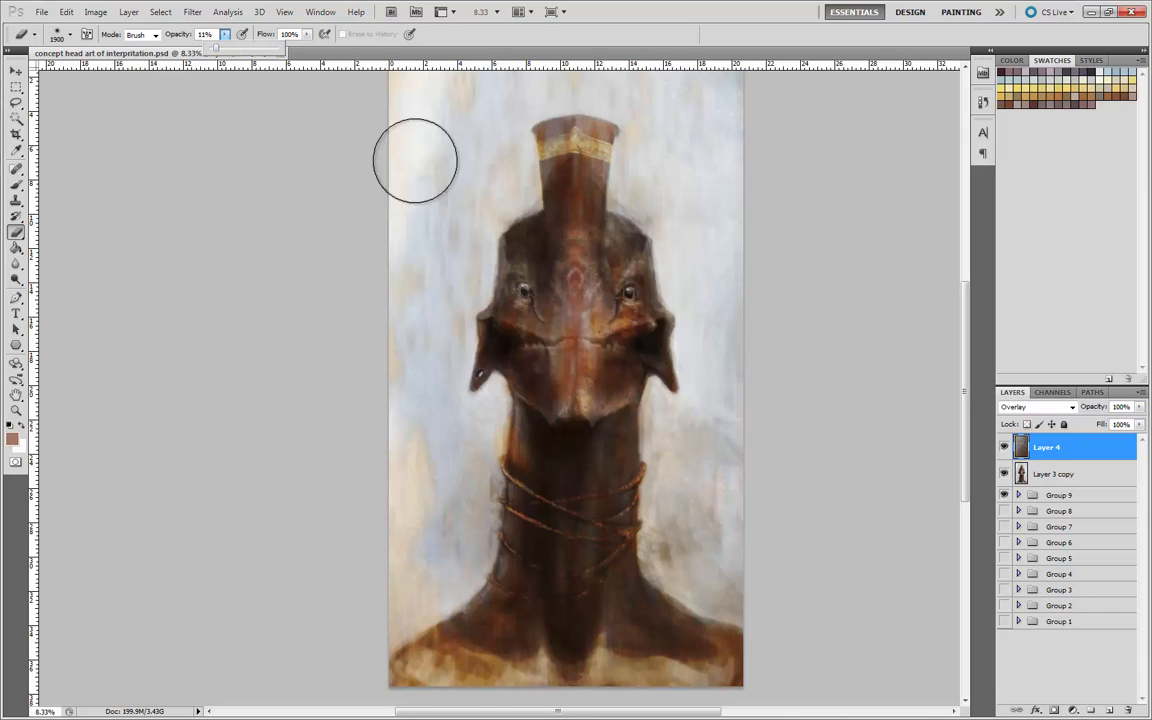
mouse_move(579, 300)
mouse_down()
mouse_move(580, 351)
mouse_move(578, 287)
mouse_move(562, 361)
mouse_move(587, 367)
mouse_move(555, 283)
mouse_move(568, 370)
mouse_move(569, 270)
mouse_move(560, 316)
mouse_move(580, 285)
mouse_move(590, 354)
mouse_move(594, 284)
mouse_move(607, 343)
mouse_move(585, 246)
mouse_move(605, 256)
mouse_move(618, 289)
mouse_move(576, 264)
mouse_move(574, 162)
mouse_move(563, 158)
mouse_move(580, 143)
mouse_move(568, 151)
mouse_move(583, 155)
mouse_move(563, 151)
mouse_move(577, 159)
mouse_move(567, 152)
mouse_move(541, 260)
mouse_move(552, 298)
mouse_move(525, 326)
mouse_move(532, 294)
mouse_move(583, 366)
mouse_move(556, 406)
mouse_move(541, 272)
mouse_move(538, 344)
mouse_move(556, 250)
mouse_move(551, 263)
mouse_move(593, 236)
mouse_move(593, 275)
mouse_move(598, 255)
mouse_move(623, 308)
mouse_move(583, 227)
mouse_move(622, 356)
mouse_move(576, 224)
mouse_move(572, 242)
mouse_move(564, 178)
mouse_move(569, 260)
mouse_move(536, 270)
mouse_move(567, 380)
mouse_move(575, 556)
mouse_move(563, 636)
mouse_move(581, 452)
mouse_move(557, 477)
mouse_move(543, 558)
mouse_move(551, 477)
mouse_move(532, 680)
mouse_move(602, 581)
mouse_move(620, 612)
mouse_move(518, 672)
mouse_move(530, 599)
mouse_move(494, 625)
mouse_move(507, 622)
mouse_move(549, 447)
mouse_move(568, 442)
mouse_move(602, 609)
mouse_move(545, 489)
mouse_move(565, 405)
mouse_move(530, 342)
mouse_move(545, 326)
mouse_move(596, 412)
mouse_move(572, 149)
mouse_move(615, 372)
mouse_move(595, 429)
mouse_move(599, 553)
mouse_move(522, 571)
mouse_move(445, 655)
mouse_move(655, 625)
mouse_move(546, 518)
mouse_move(570, 415)
mouse_move(545, 348)
mouse_up()
key(bracketleft)
key(bracketleft)
key(bracketleft)
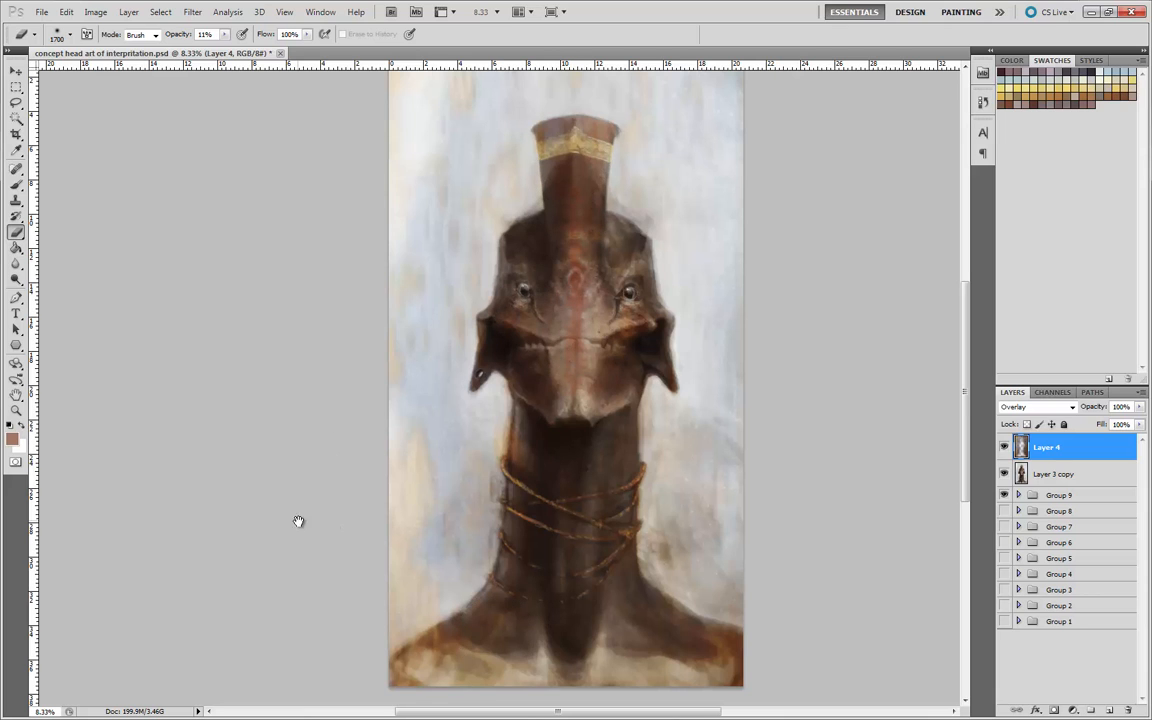
- Add a new layer and lasso the background on both sides of the creature, following its head, neck and shoulders
drag(299, 522, 345, 466)
click(1109, 710)
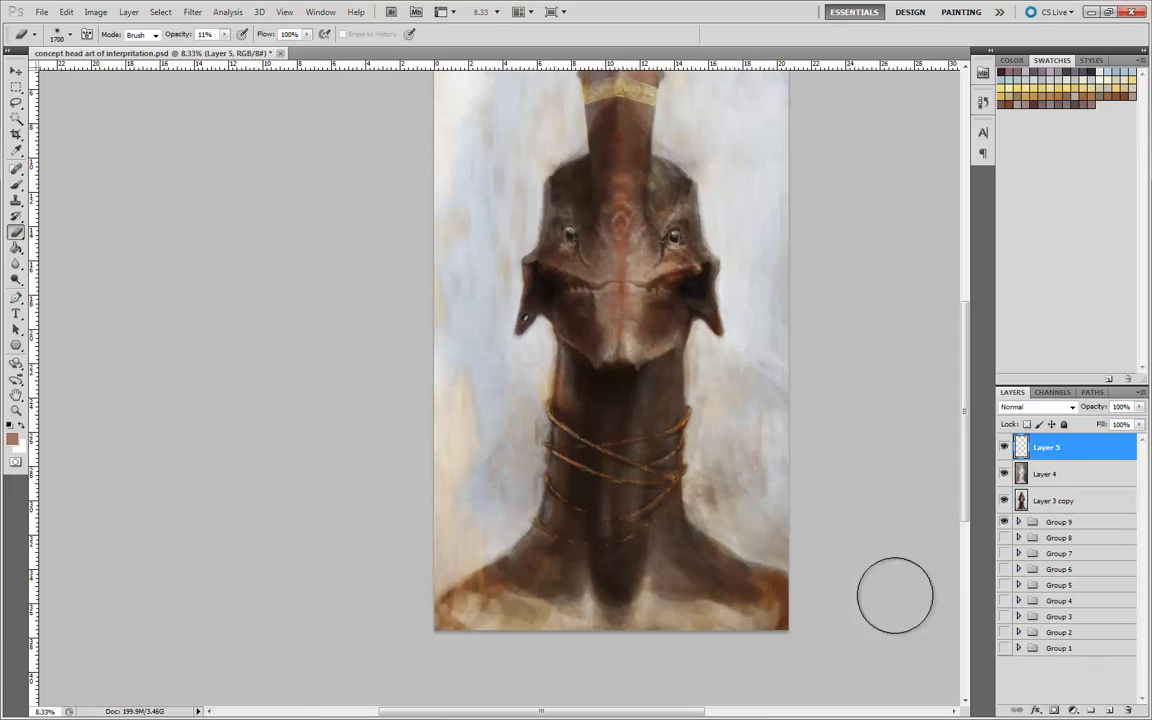
click(15, 103)
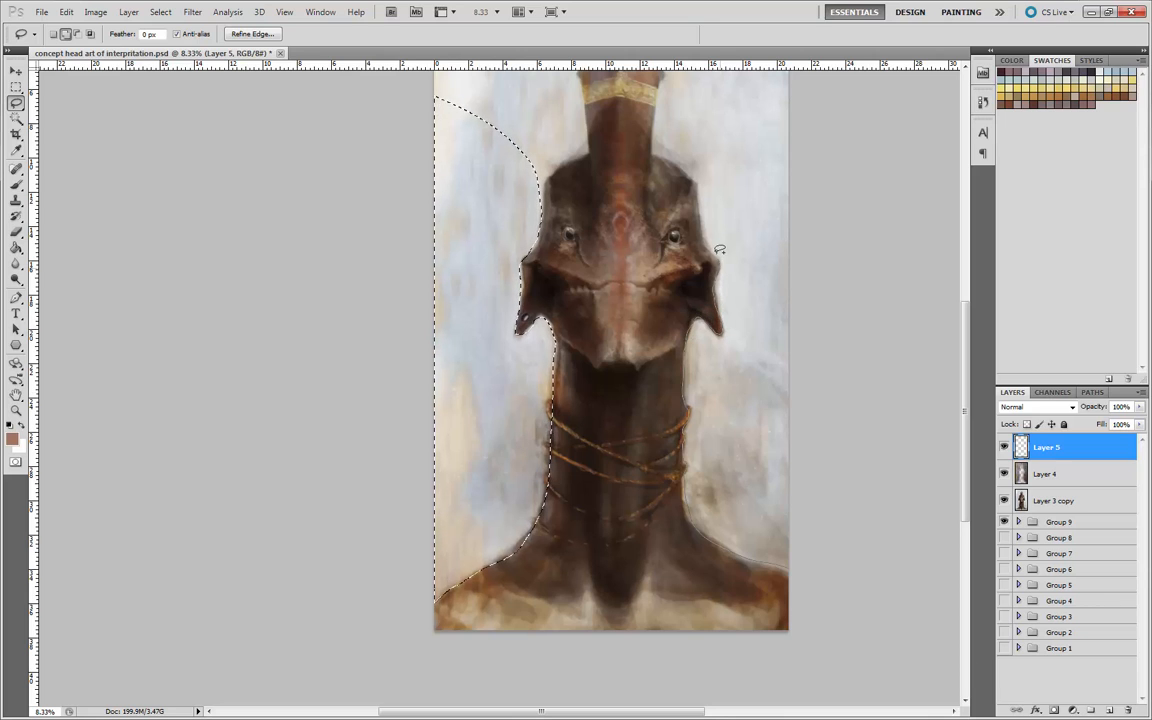
drag(828, 88, 825, 116)
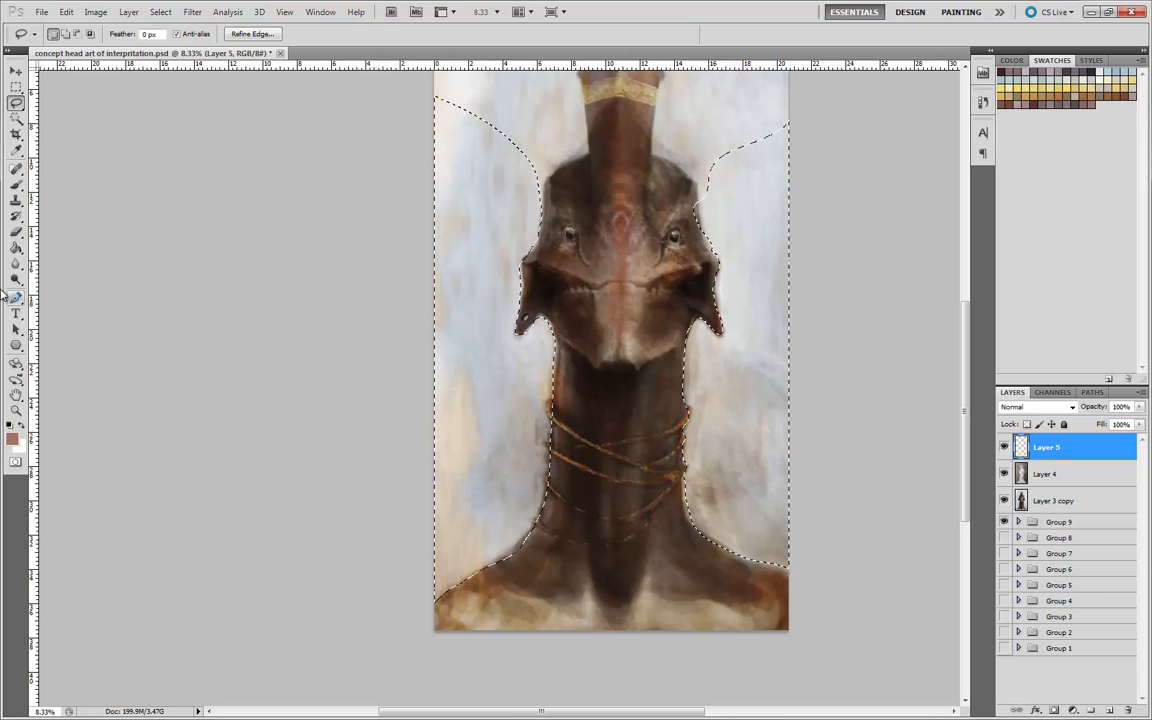
- Fill the selected background with black-to-transparent gradients rising from the bottom of the canvas, and deselect
click(16, 249)
drag(16, 249, 55, 247)
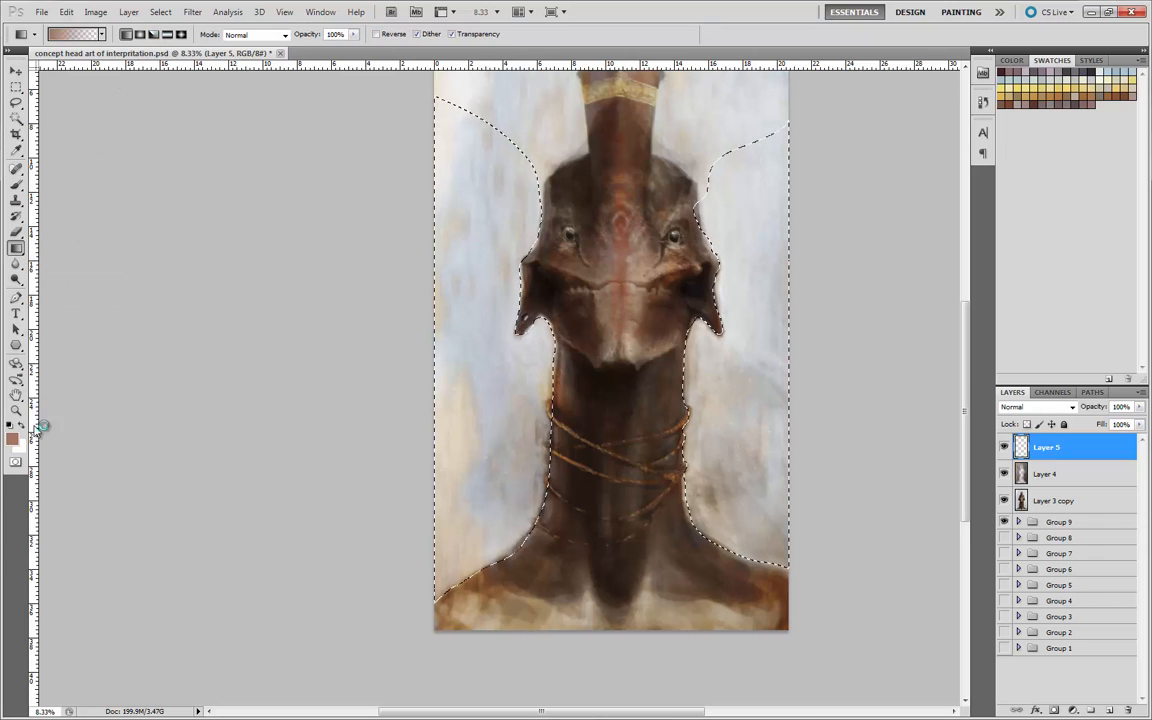
key(d)
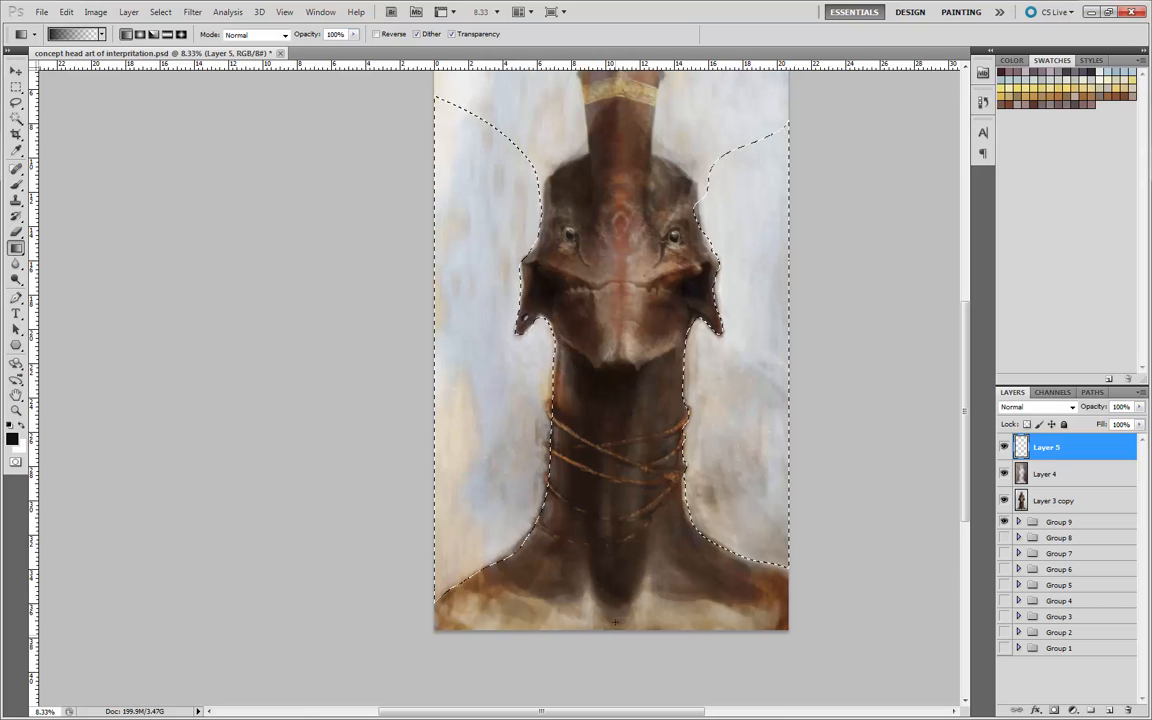
drag(615, 622, 636, 292)
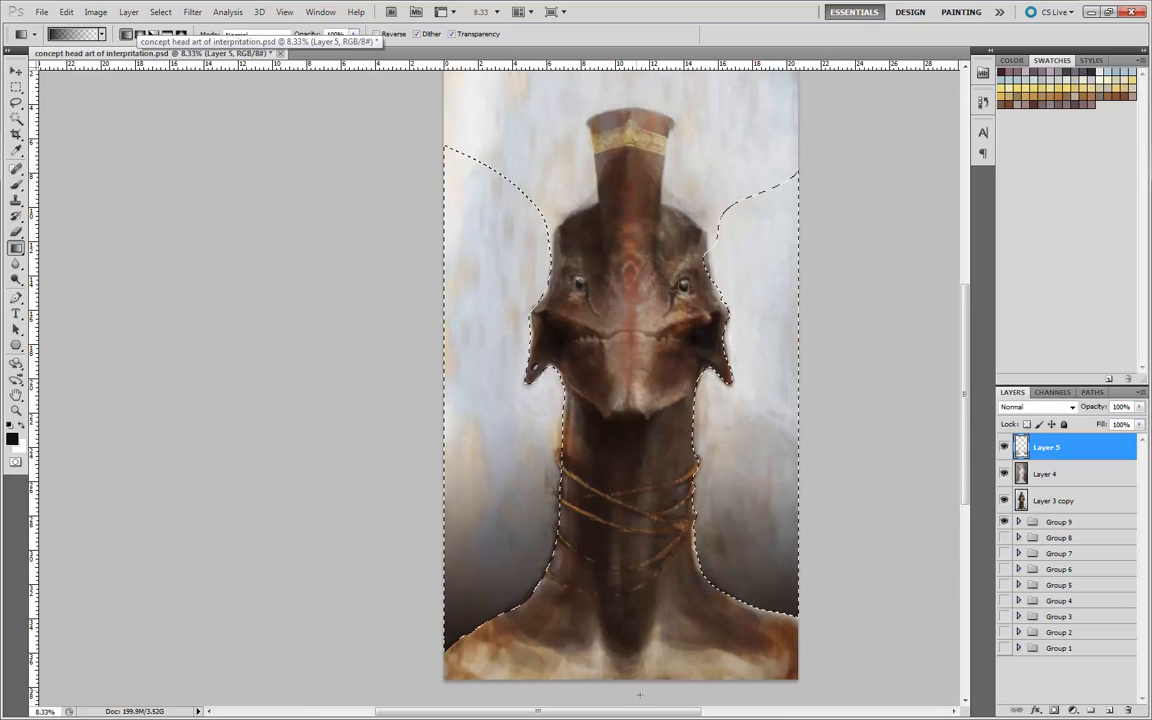
drag(640, 694, 640, 409)
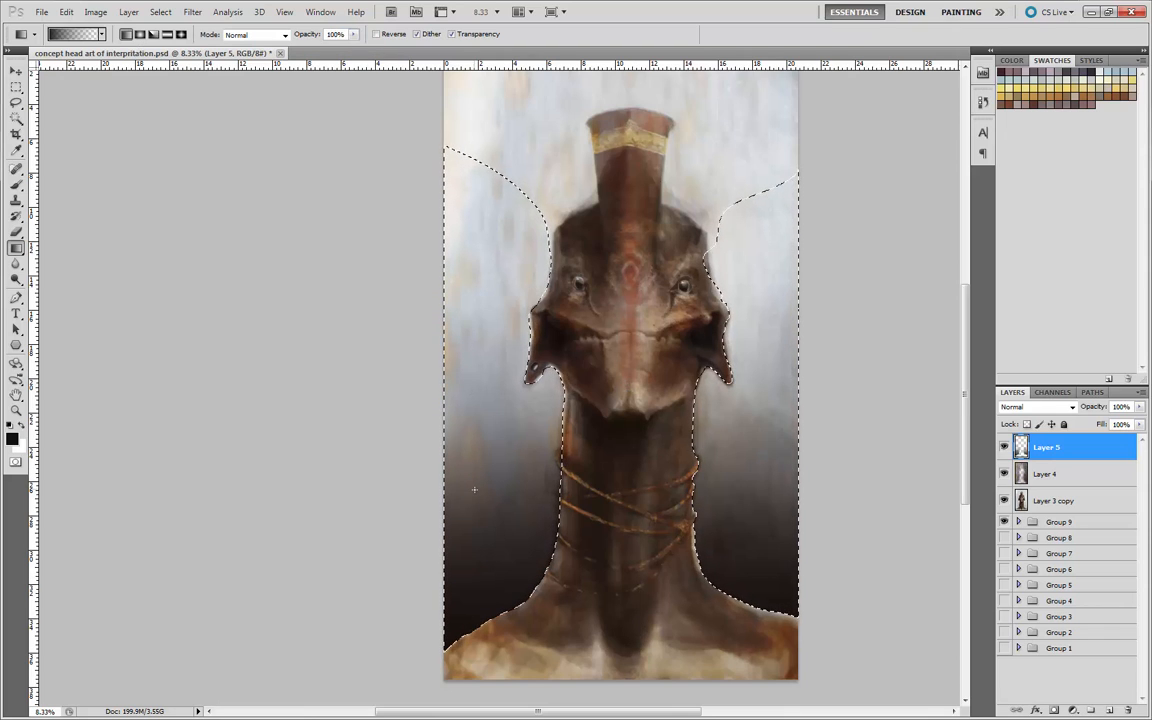
key(ctrl+d)
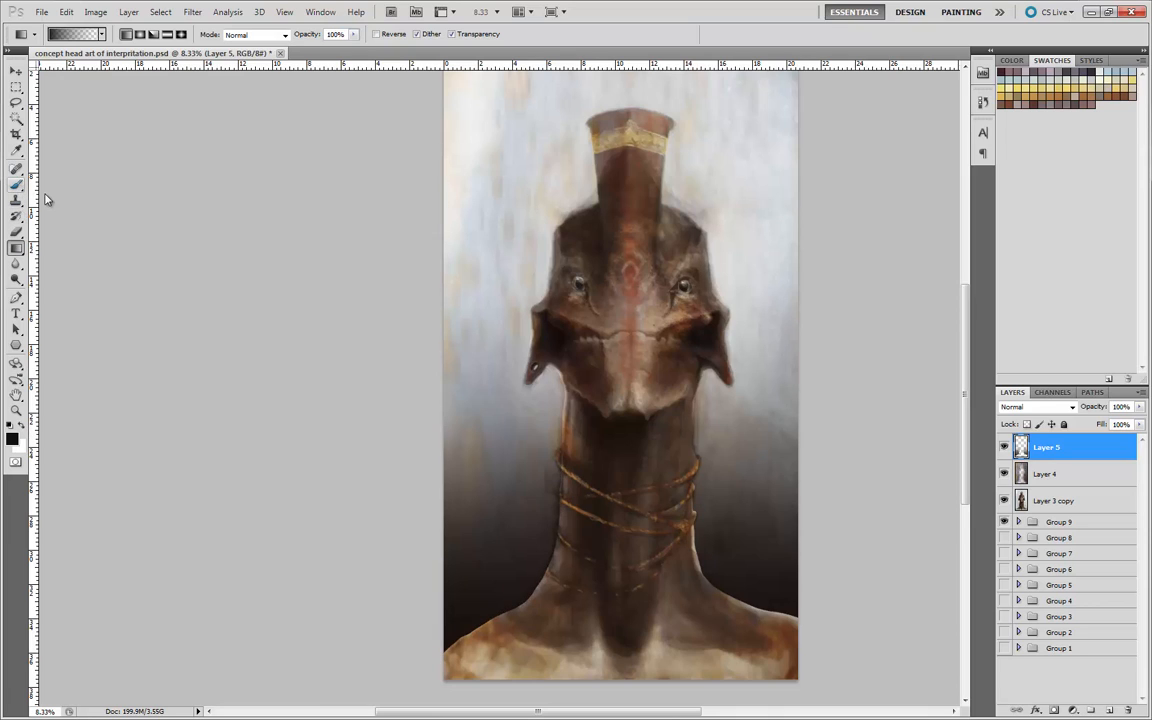
- Compare the painting with and without the gradient layer, and lower that layer's opacity to 47%
click(1005, 448)
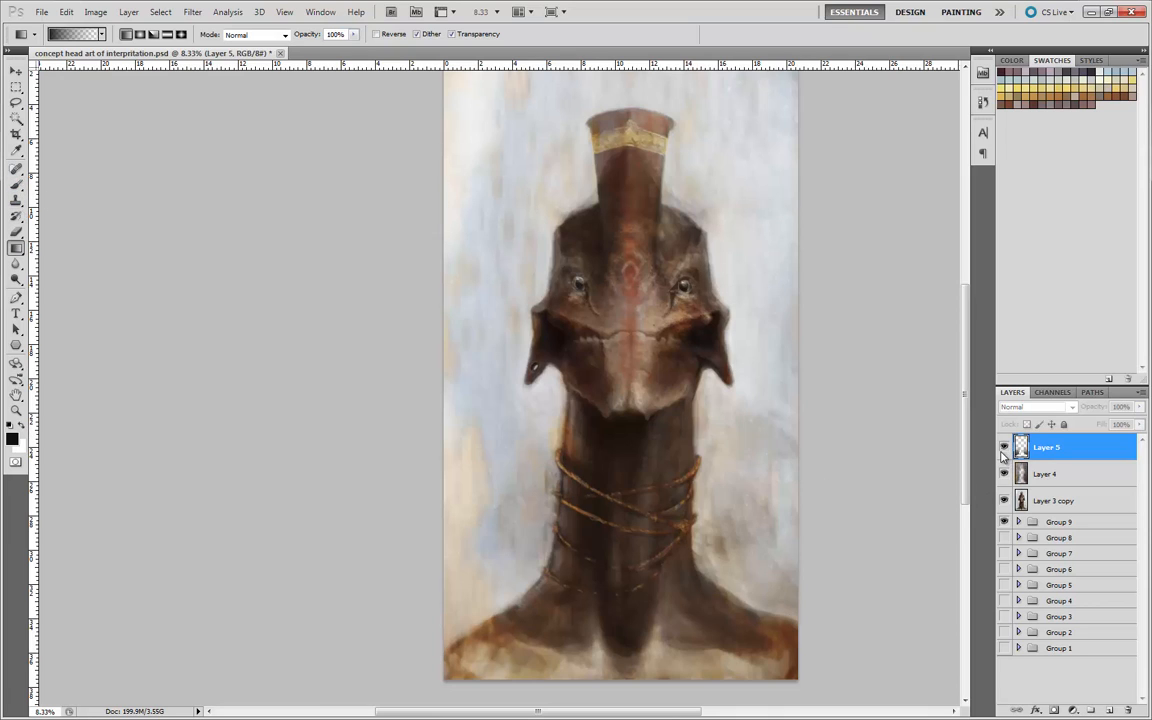
click(1005, 448)
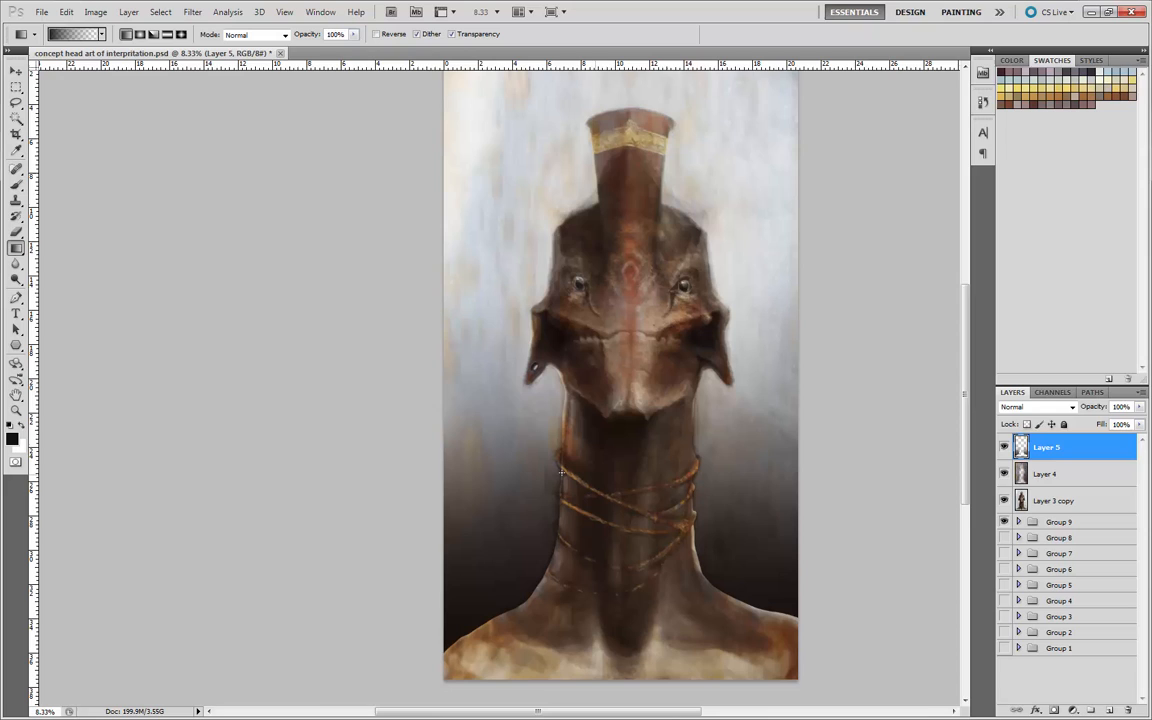
click(1005, 448)
click(1005, 448)
click(1139, 407)
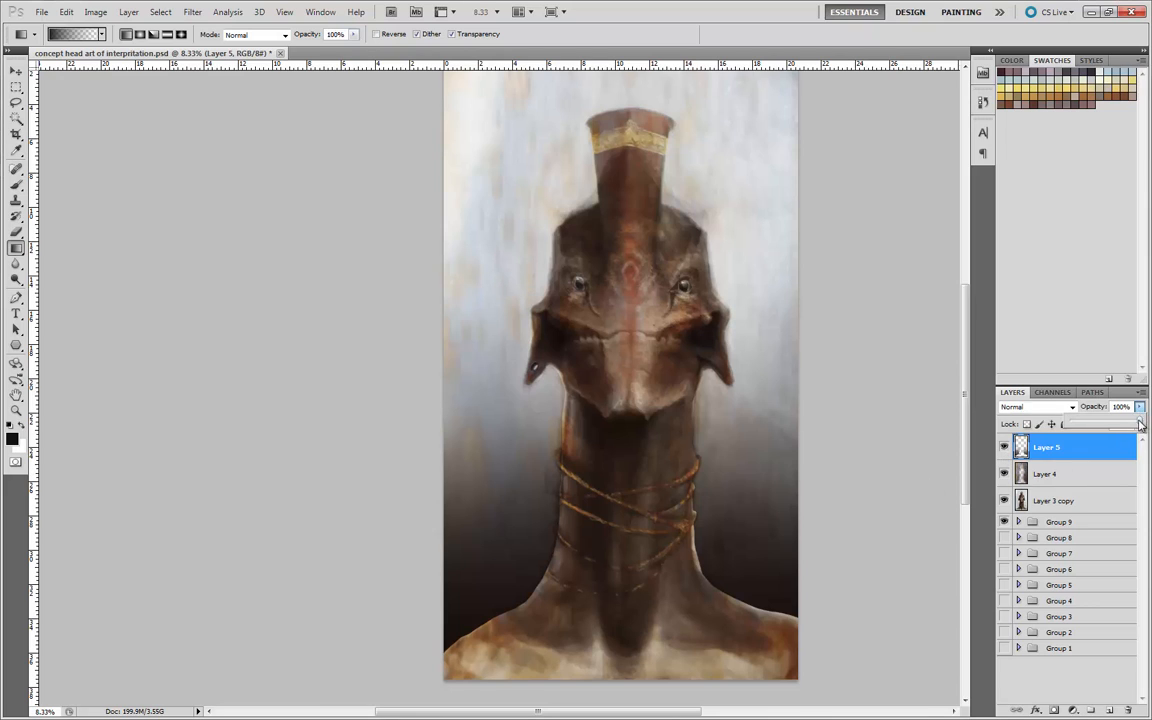
drag(1139, 424, 1108, 427)
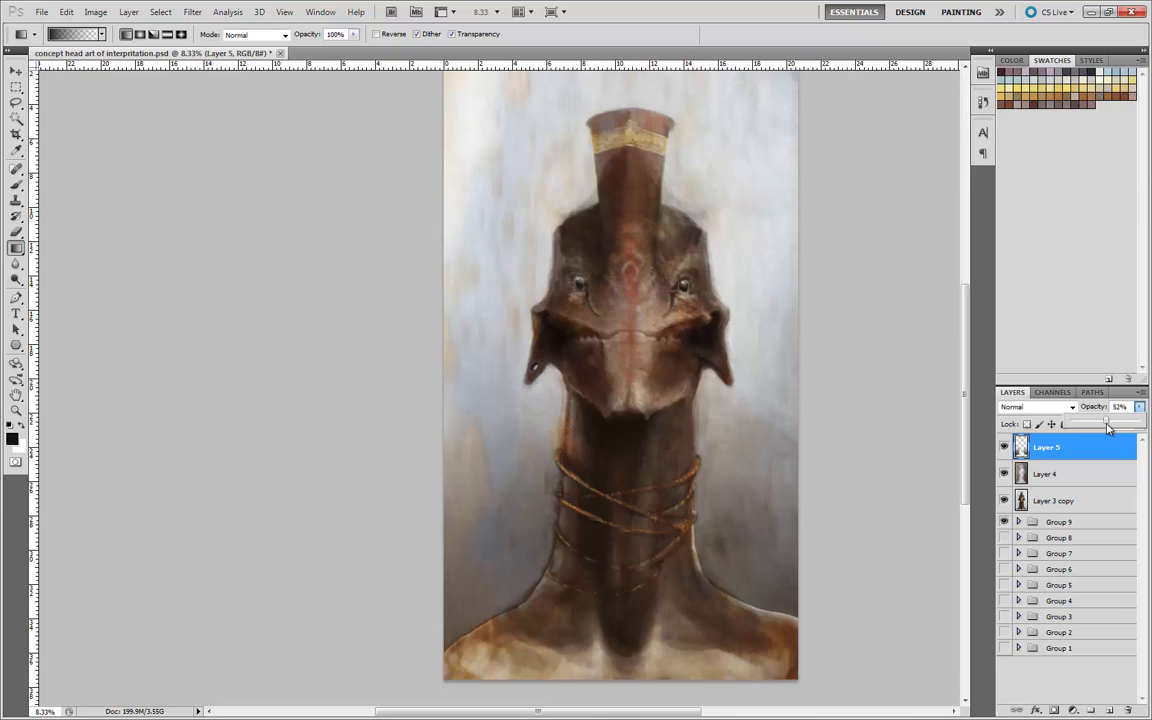
drag(1108, 428, 1101, 427)
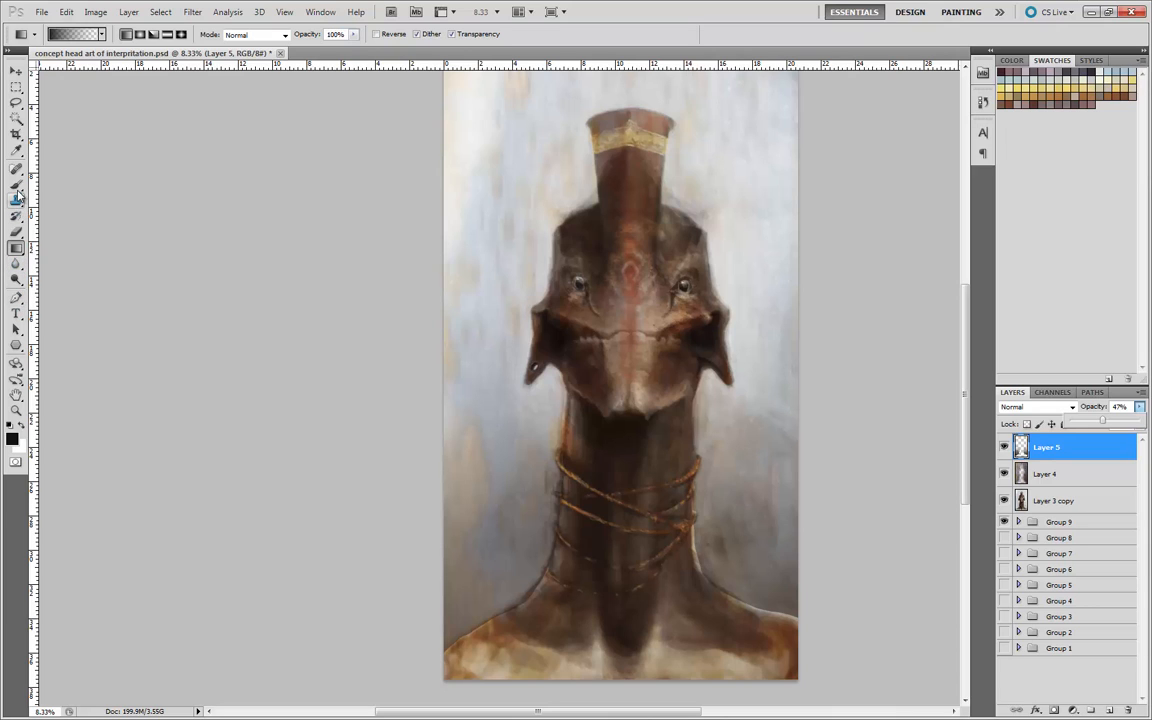
- Erase the gradient layer's dark edges along the shoulders and neck with the Eraser at 11% opacity, reducing its size to 500 pixels
click(19, 234)
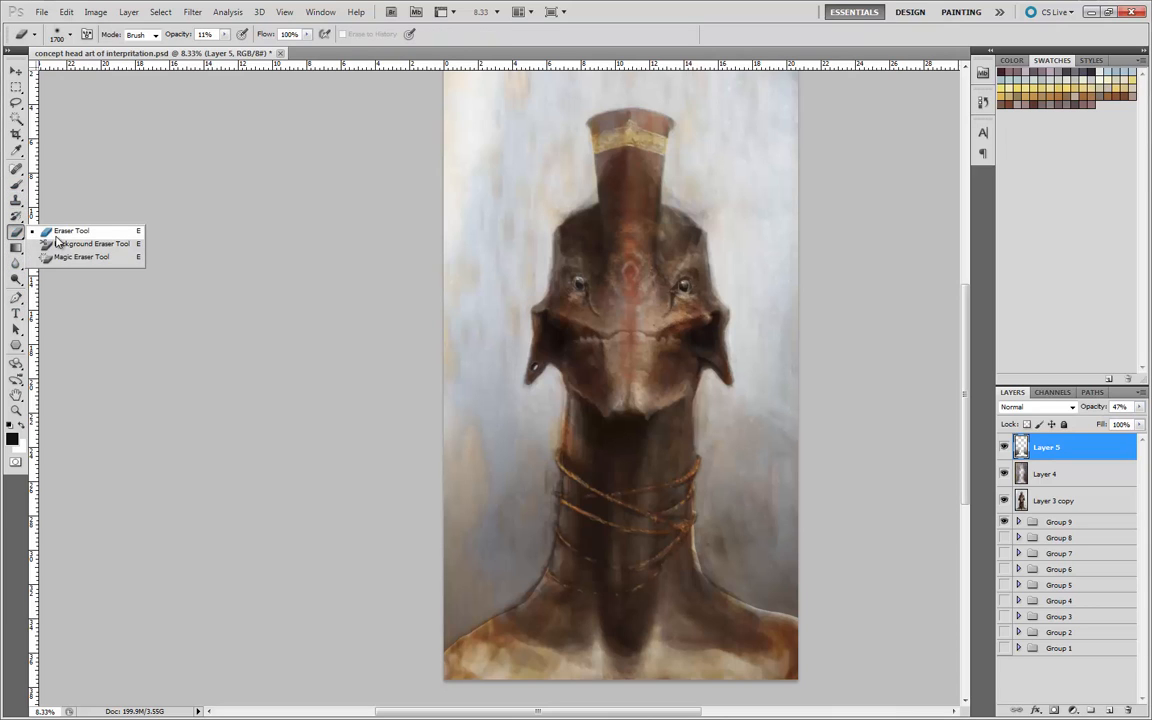
click(58, 235)
key(bracketleft)
key(bracketleft)
key(bracketleft)
key(bracketleft)
key(bracketleft)
key(bracketleft)
key(bracketleft)
key(bracketleft)
key(bracketleft)
key(bracketleft)
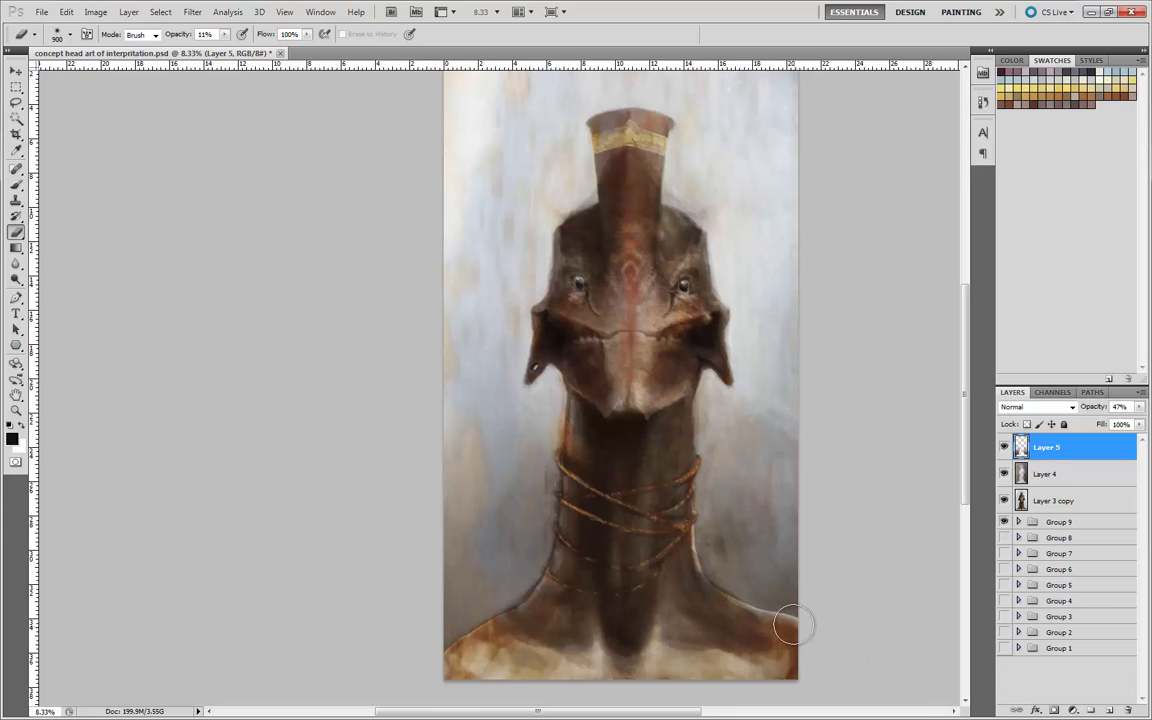
key(bracketleft)
key(bracketleft)
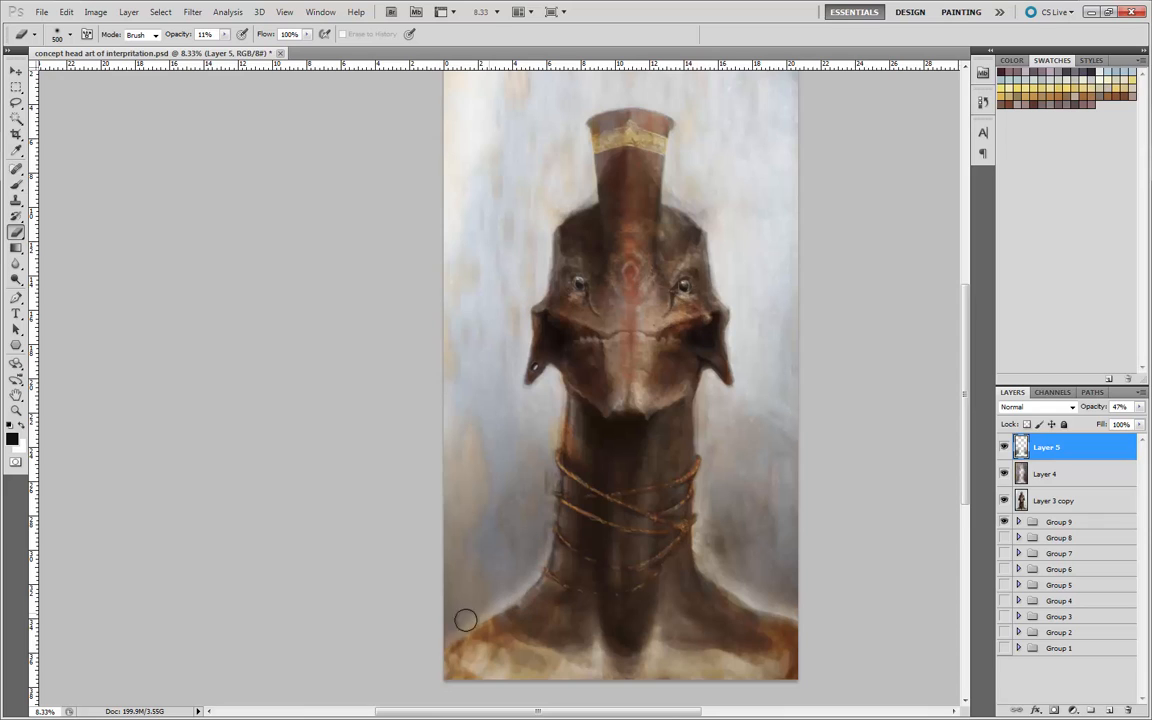
- Soften the gradient beside the neck and shoulders with the Eraser at 800 pixels, and enlarge the eraser to 1500 pixels
key(bracketright)
key(bracketright)
key(bracketright)
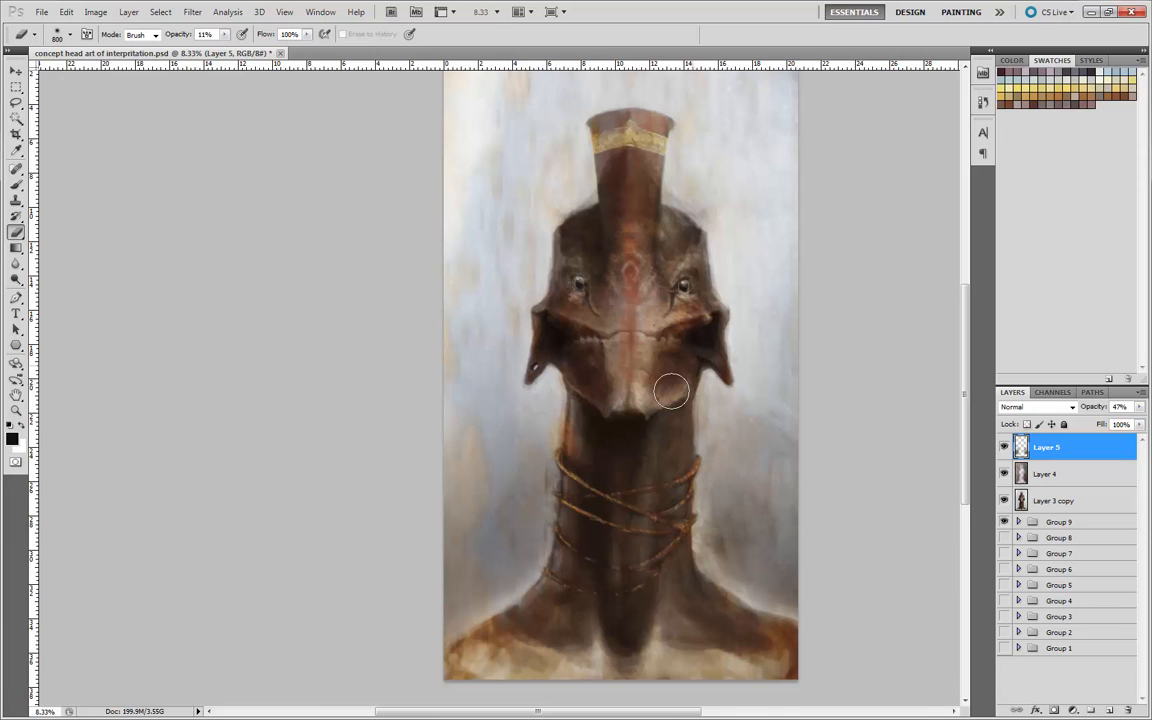
drag(341, 428, 296, 429)
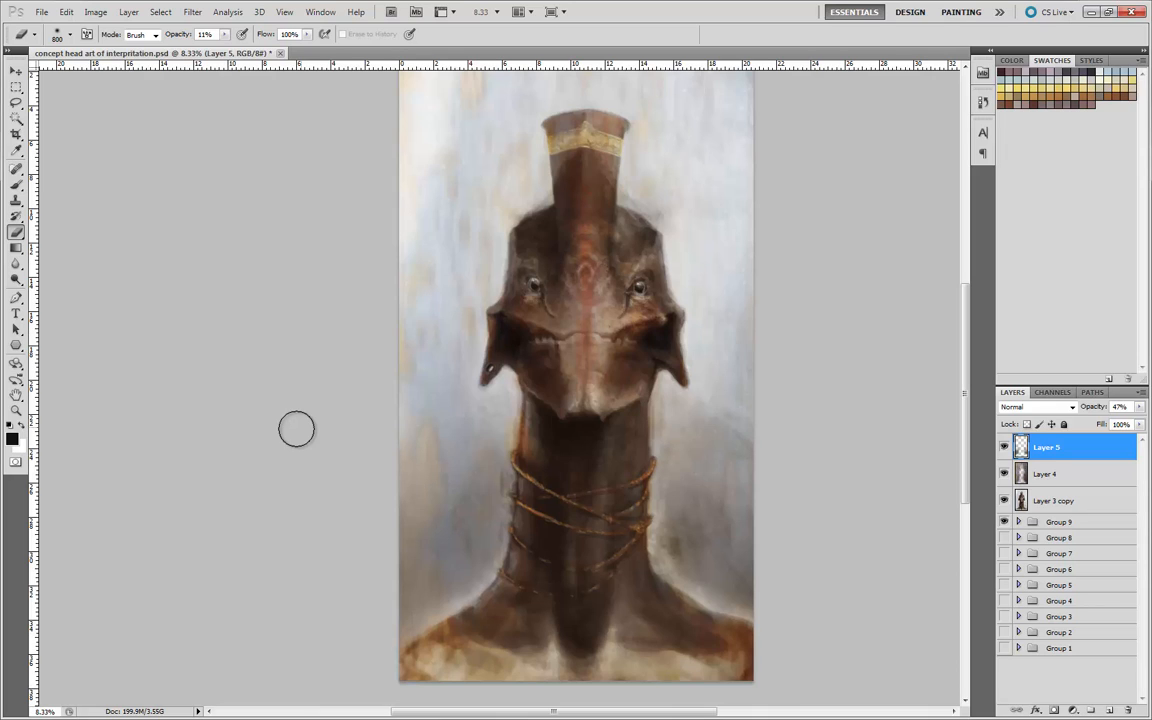
key(bracketright)
key(bracketright)
key(bracketright)
key(bracketright)
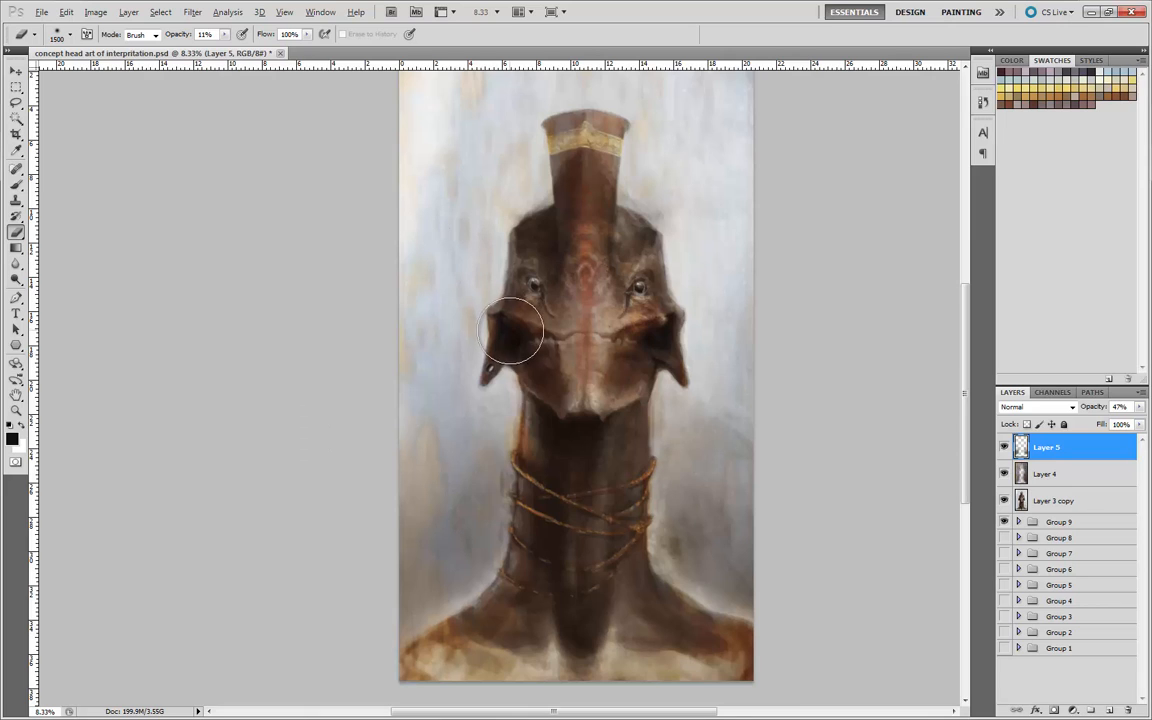
- Switch to the Brush with a soft round tip at 1000 pixels and 0% hardness
key(alt)
click(15, 186)
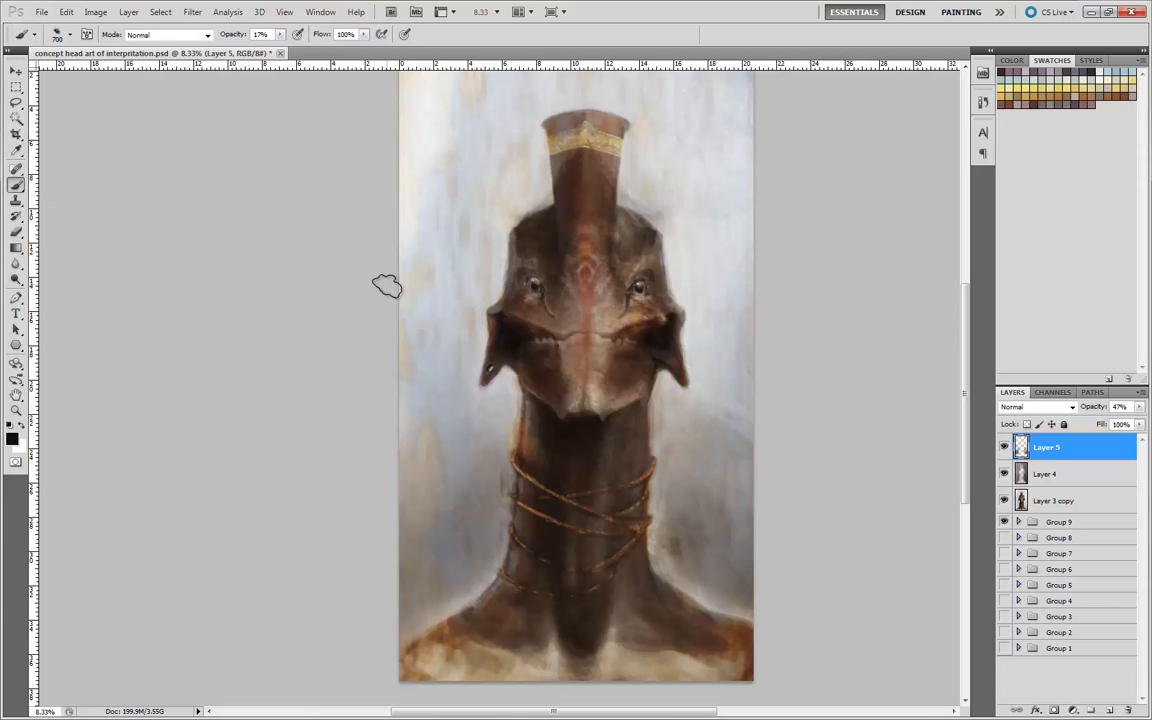
key(bracketright)
key(bracketright)
key(bracketright)
click(70, 36)
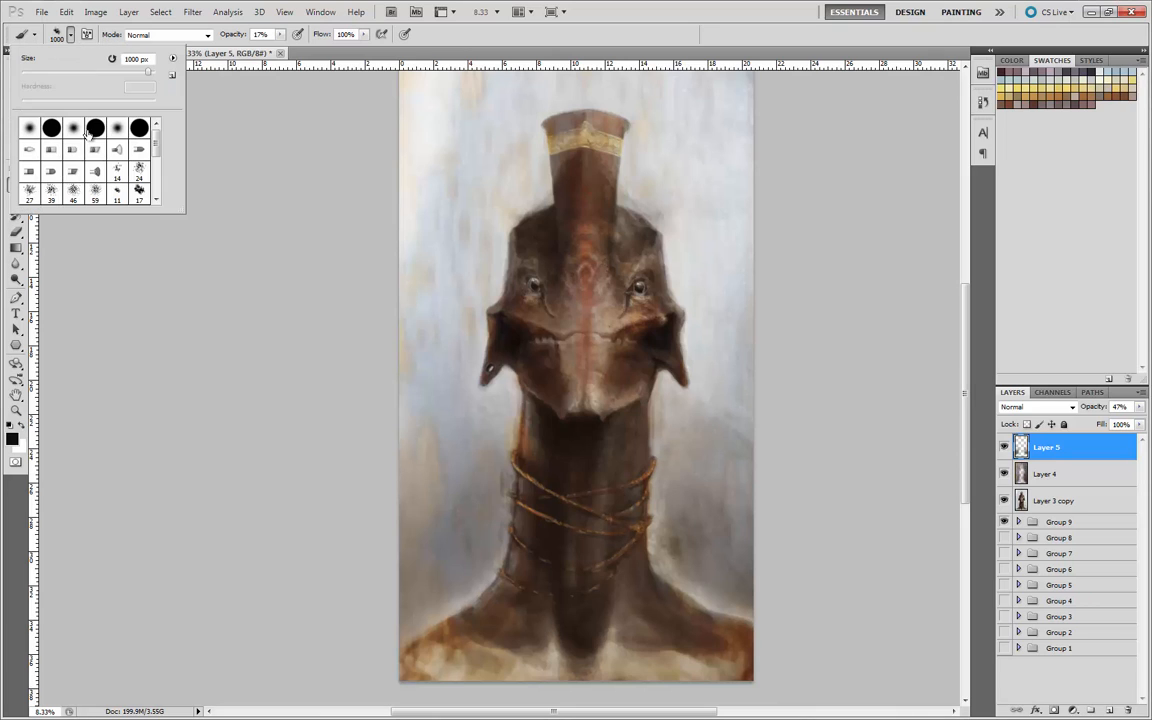
click(118, 133)
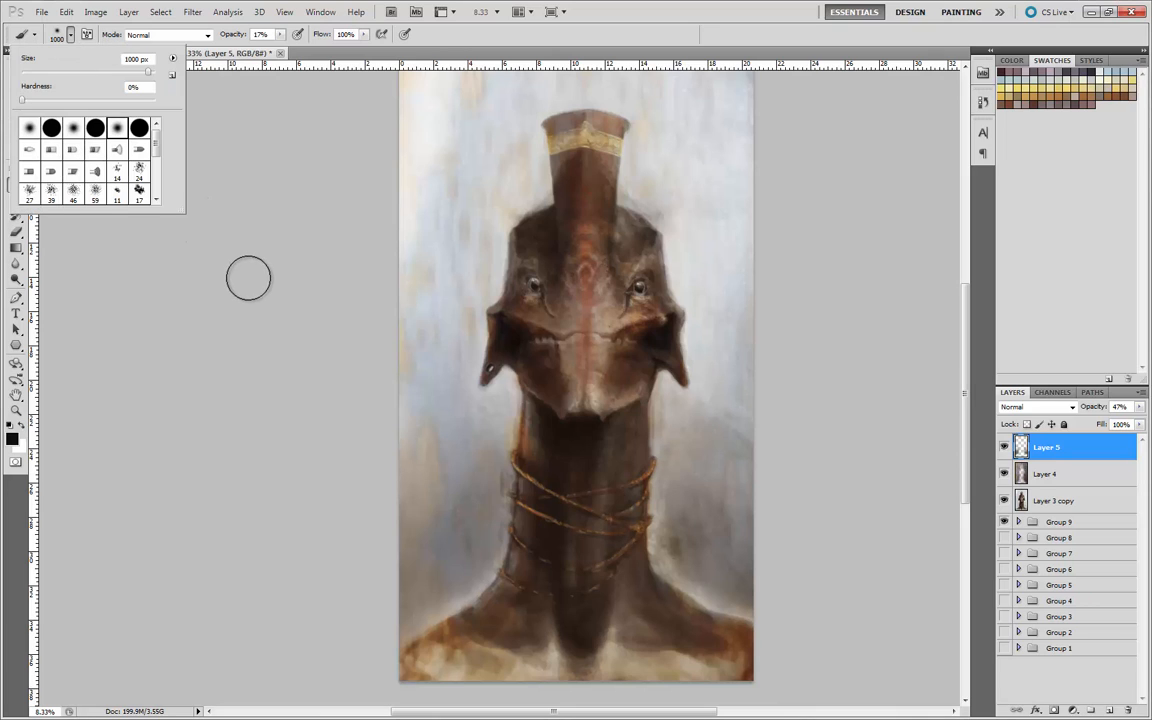
click(249, 278)
- Enlarge the brush to 2500 pixels and paint soft black at 17% opacity along both side edges of the background on Layer 5
key(bracketright)
key(bracketright)
key(bracketright)
key(bracketright)
key(bracketright)
key(bracketright)
key(bracketright)
key(bracketright)
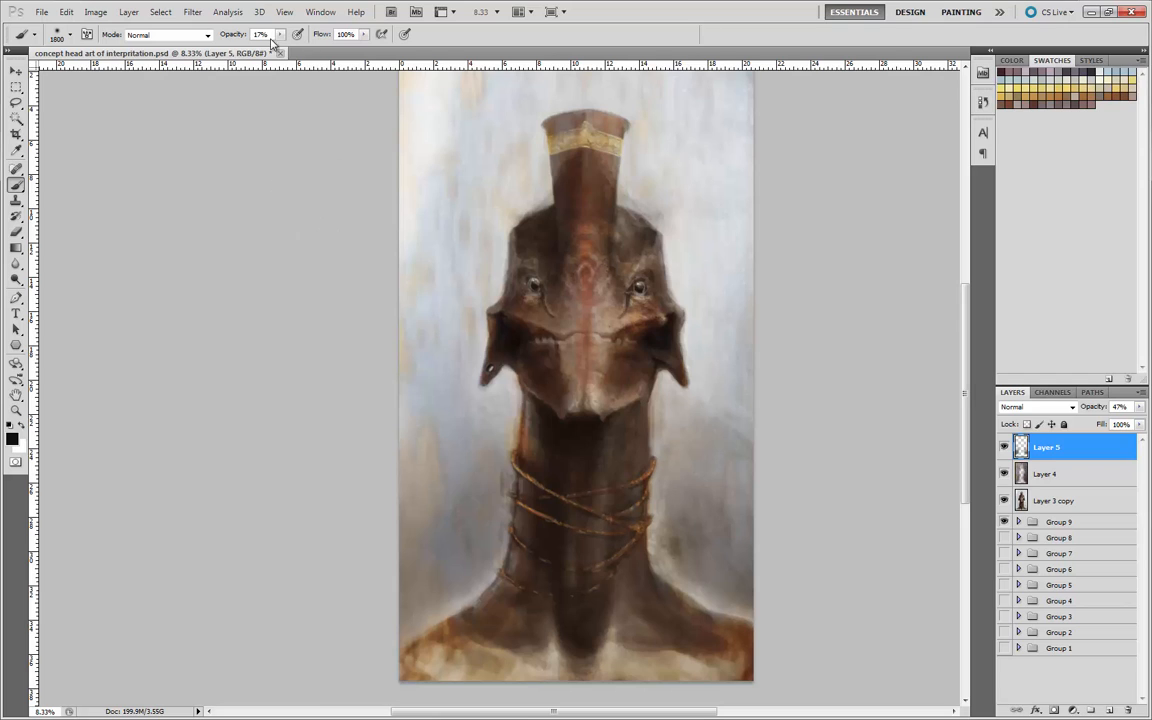
key(bracketright)
key(bracketright)
key(bracketright)
key(bracketright)
key(bracketright)
key(bracketright)
key(bracketright)
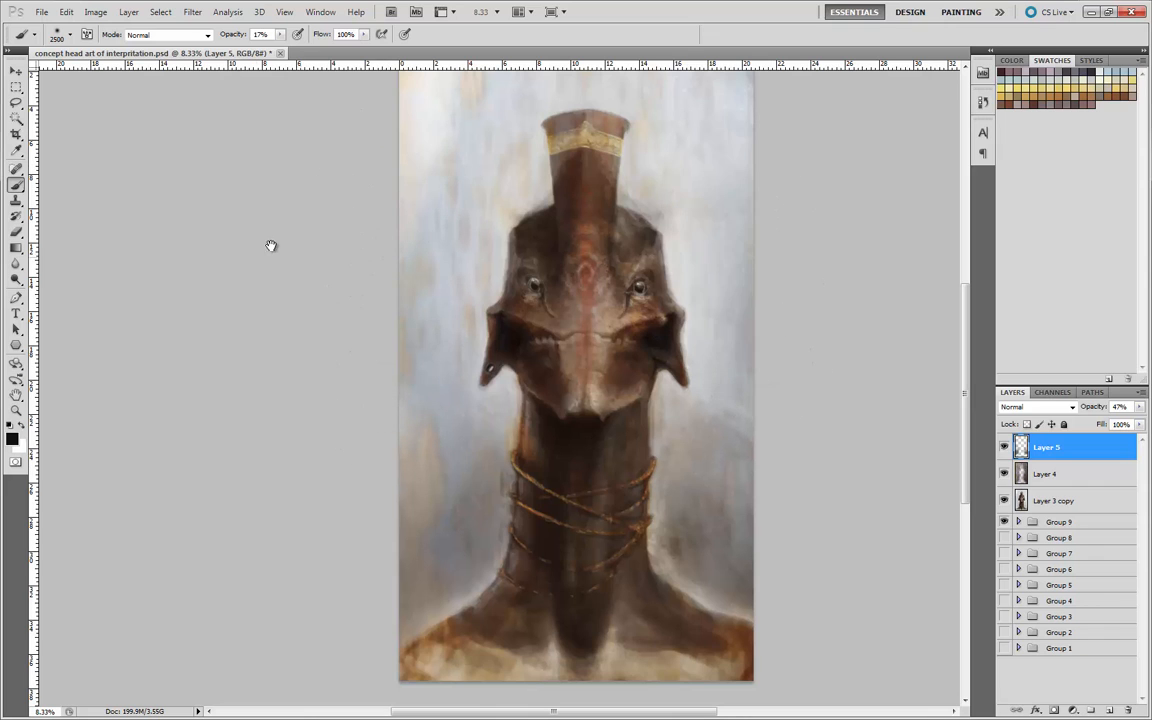
drag(245, 311, 257, 396)
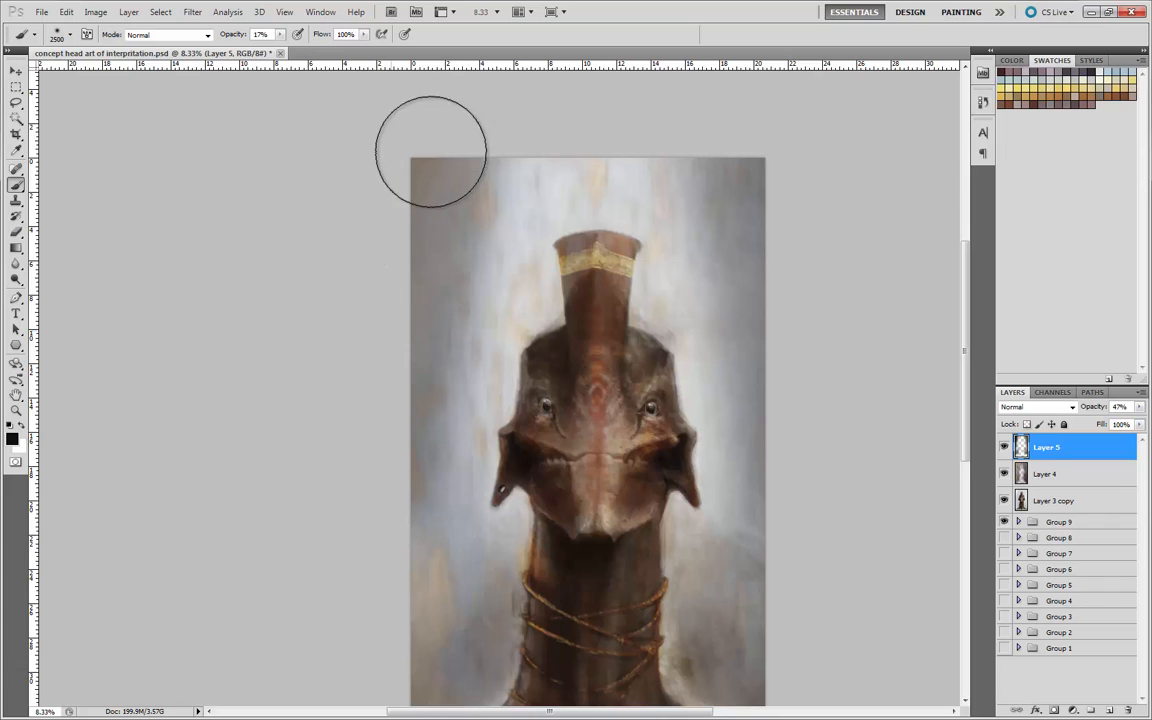
- Compare the painting with and without the overlay texture on Layer 4, checking the background and the creature from top to shoulders
click(1005, 475)
click(1005, 475)
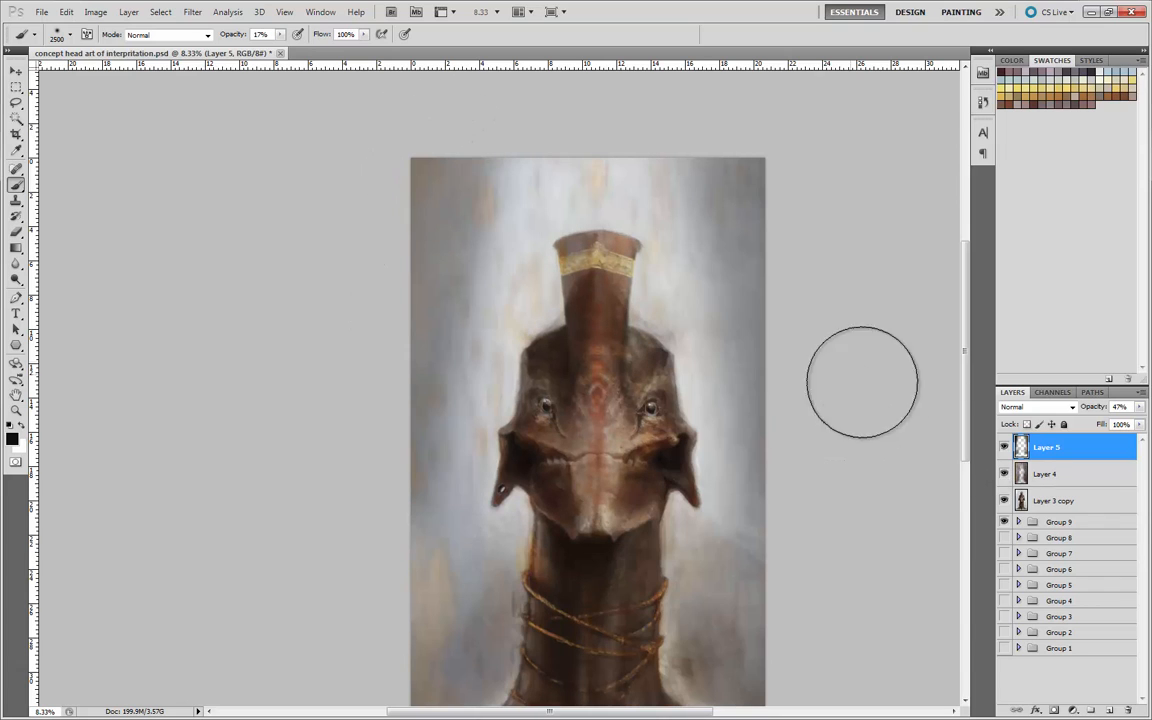
click(1005, 476)
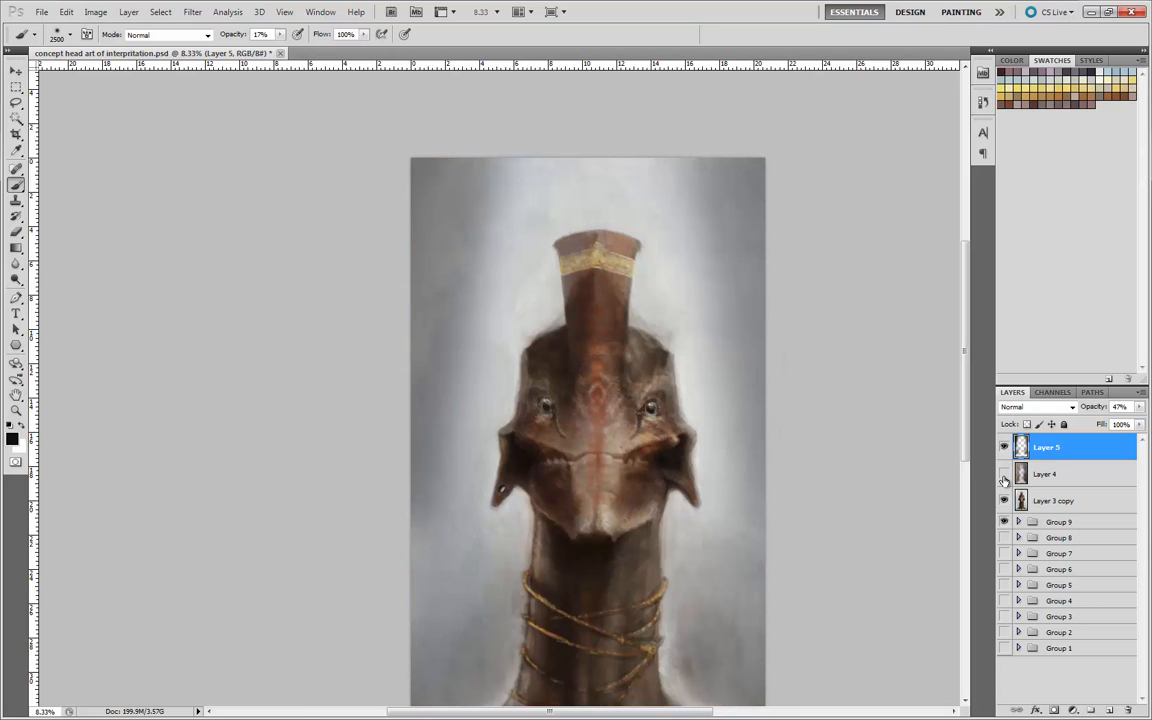
click(1004, 476)
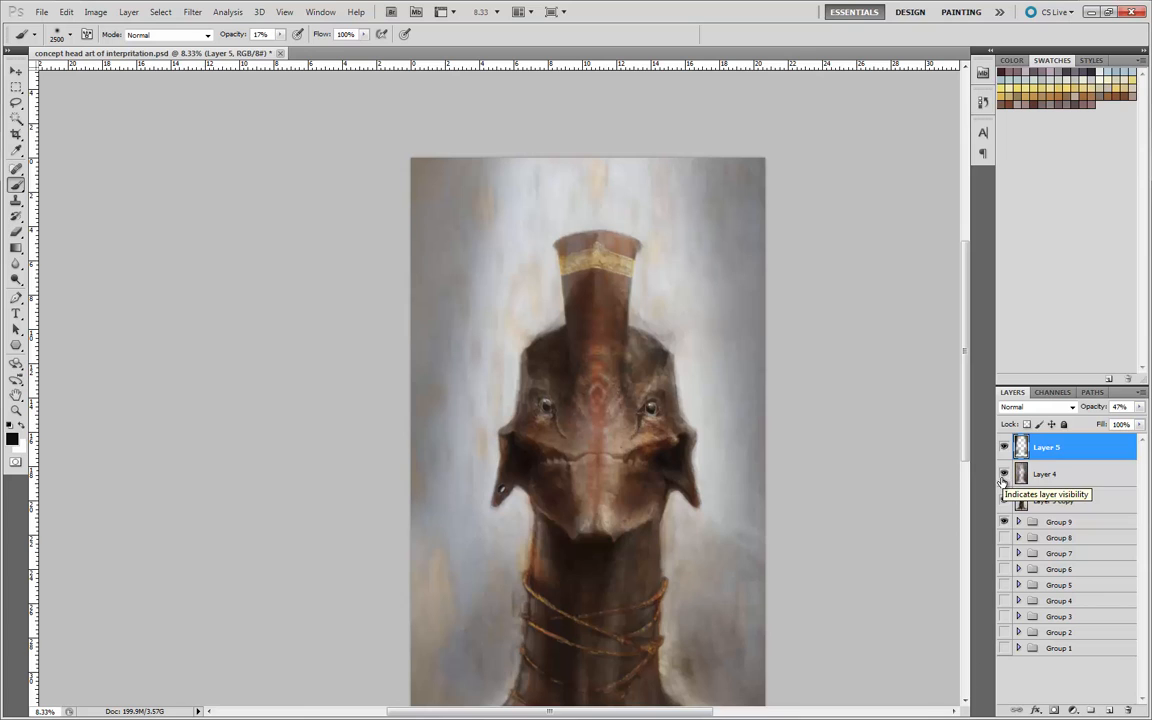
click(1004, 476)
click(1004, 476)
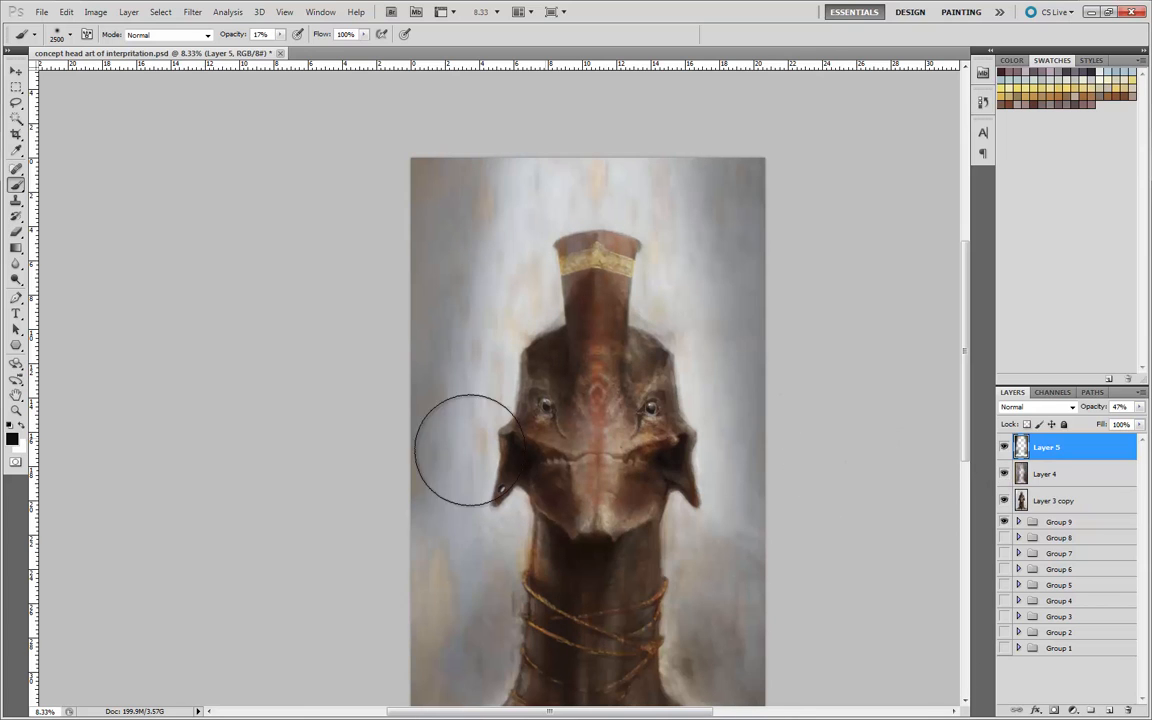
drag(334, 476, 366, 394)
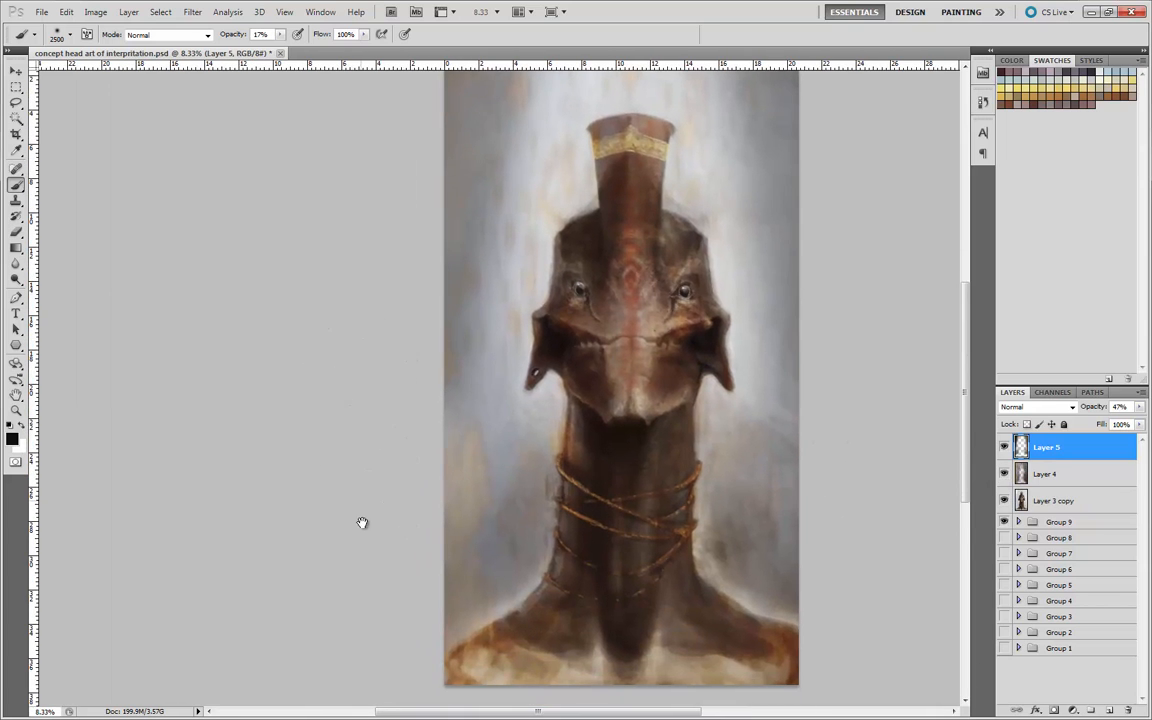
mouse_move(362, 527)
mouse_down()
mouse_move(265, 543)
mouse_move(275, 560)
mouse_up()
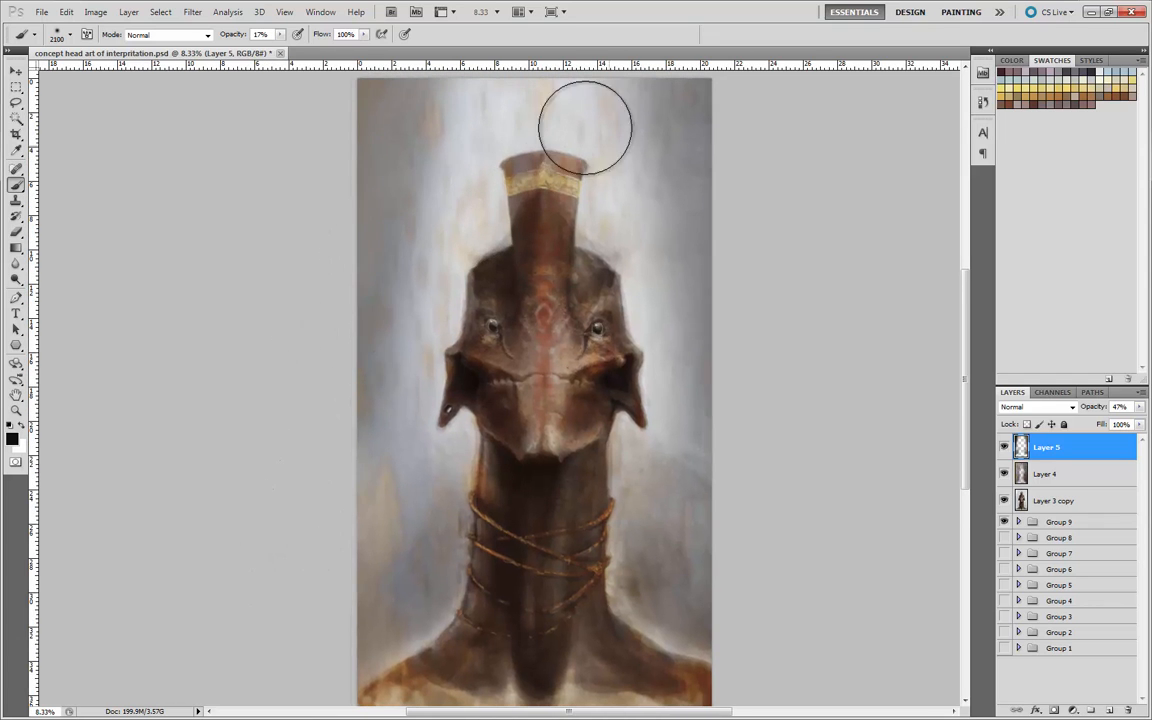
- Apply the Paint Daubs filter to Layer 4 with brush size 24, sharpness 21 and the Simple brush type
click(1043, 476)
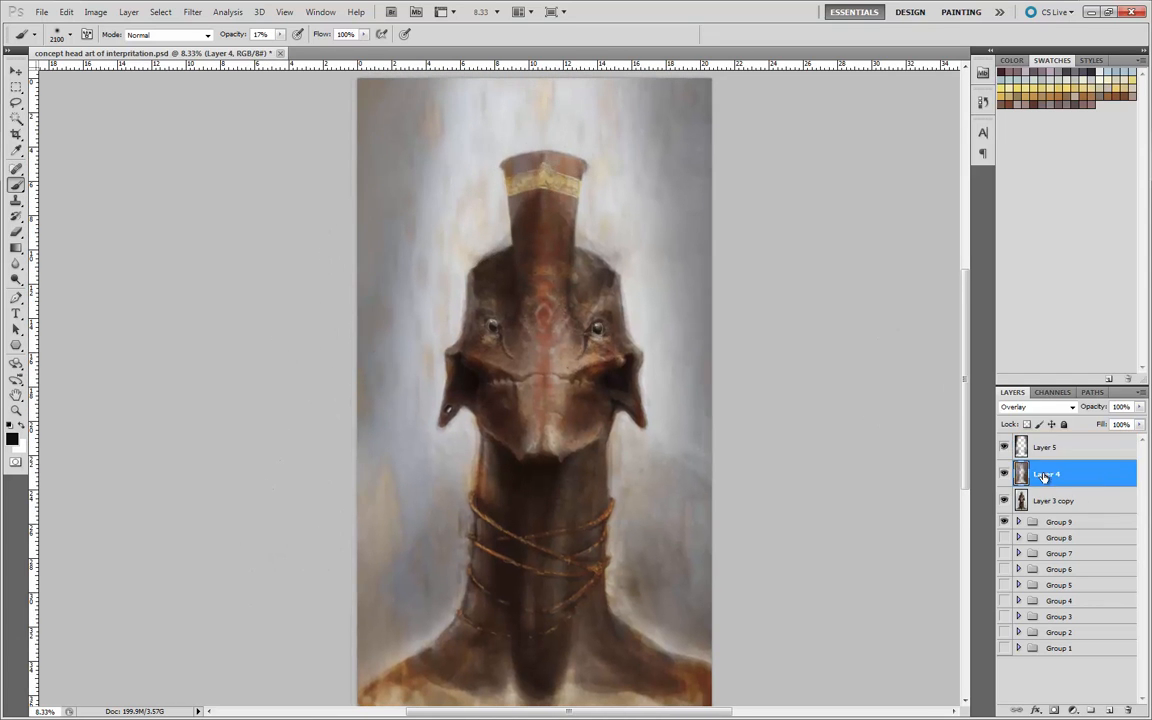
click(192, 12)
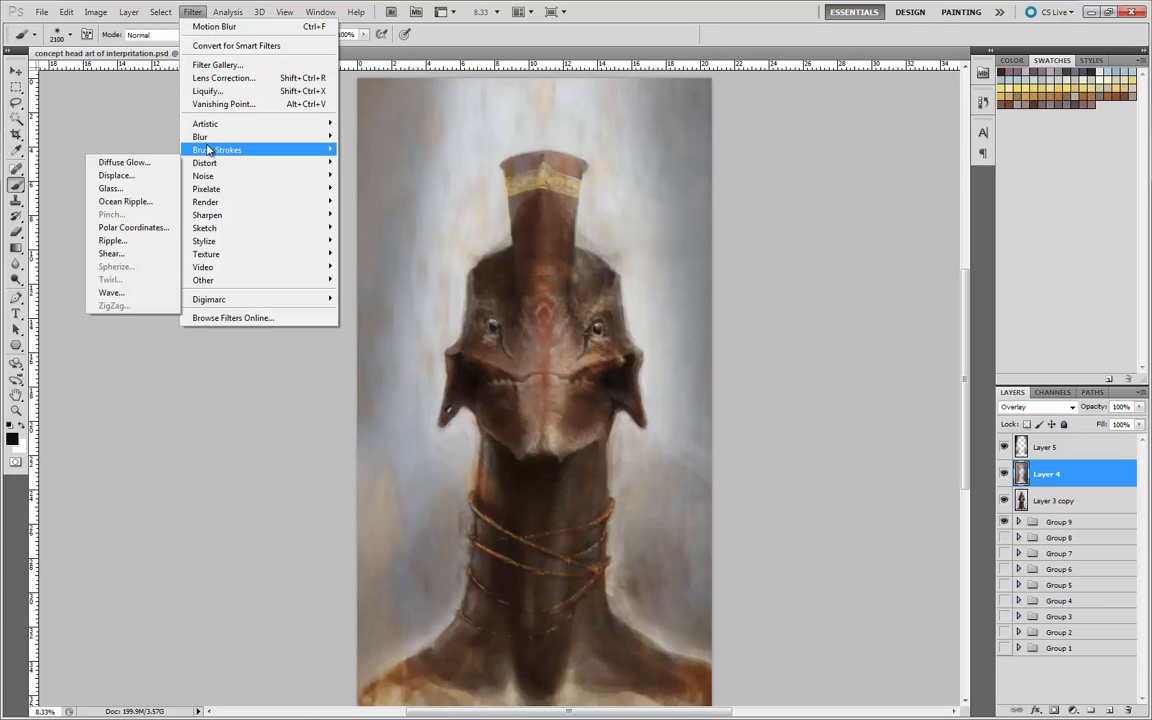
mouse_move(205, 123)
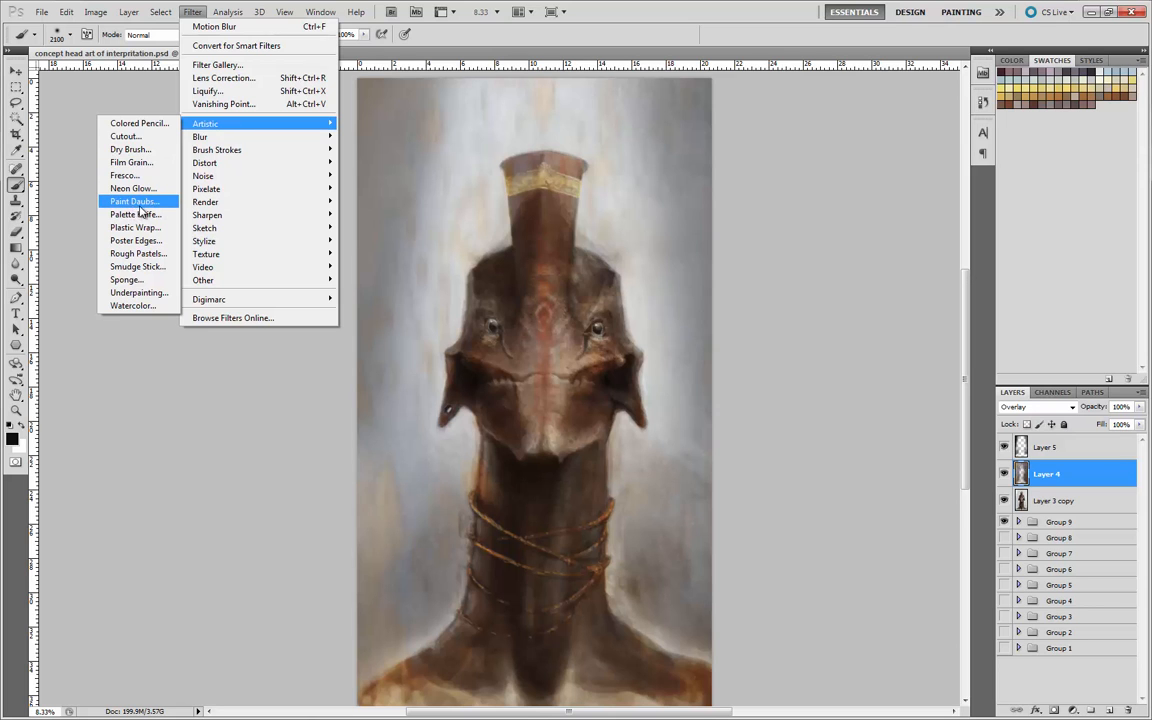
click(140, 209)
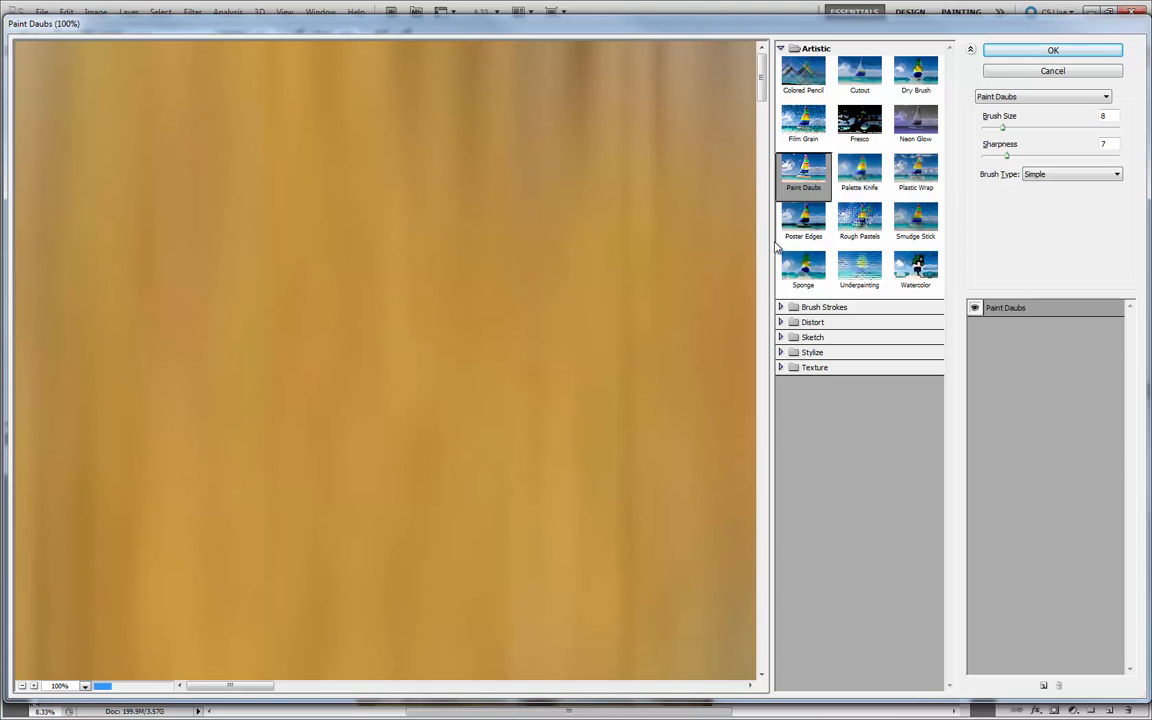
drag(233, 690, 250, 689)
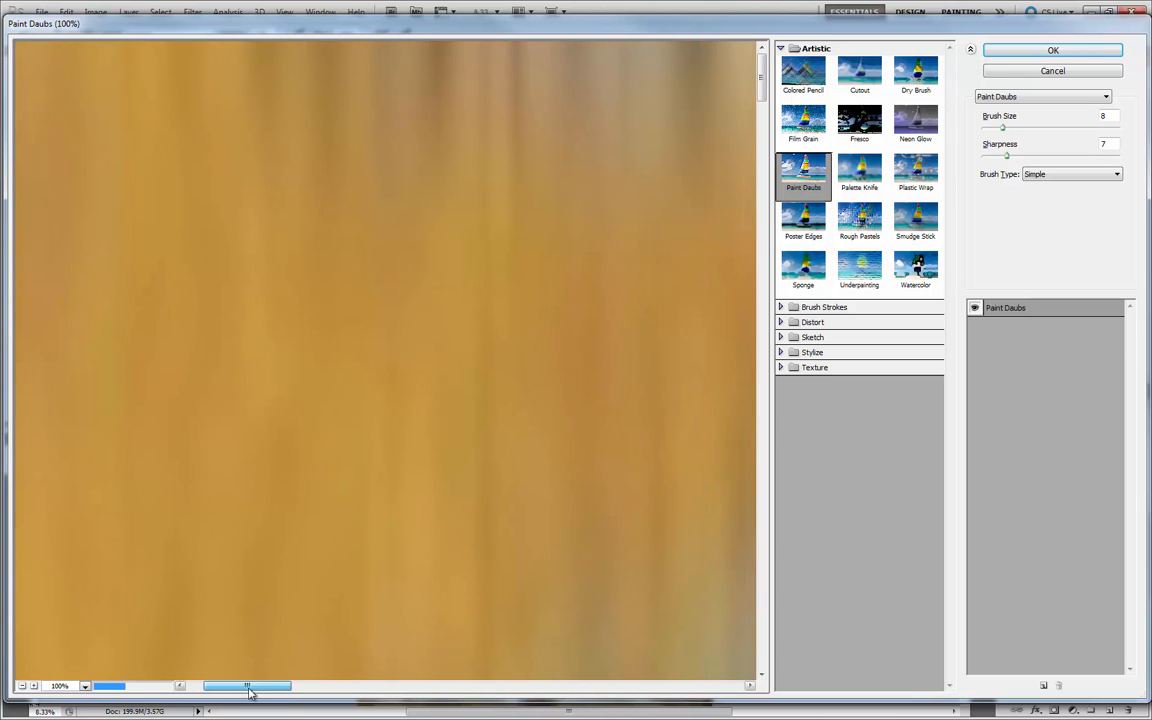
click(21, 687)
click(21, 687)
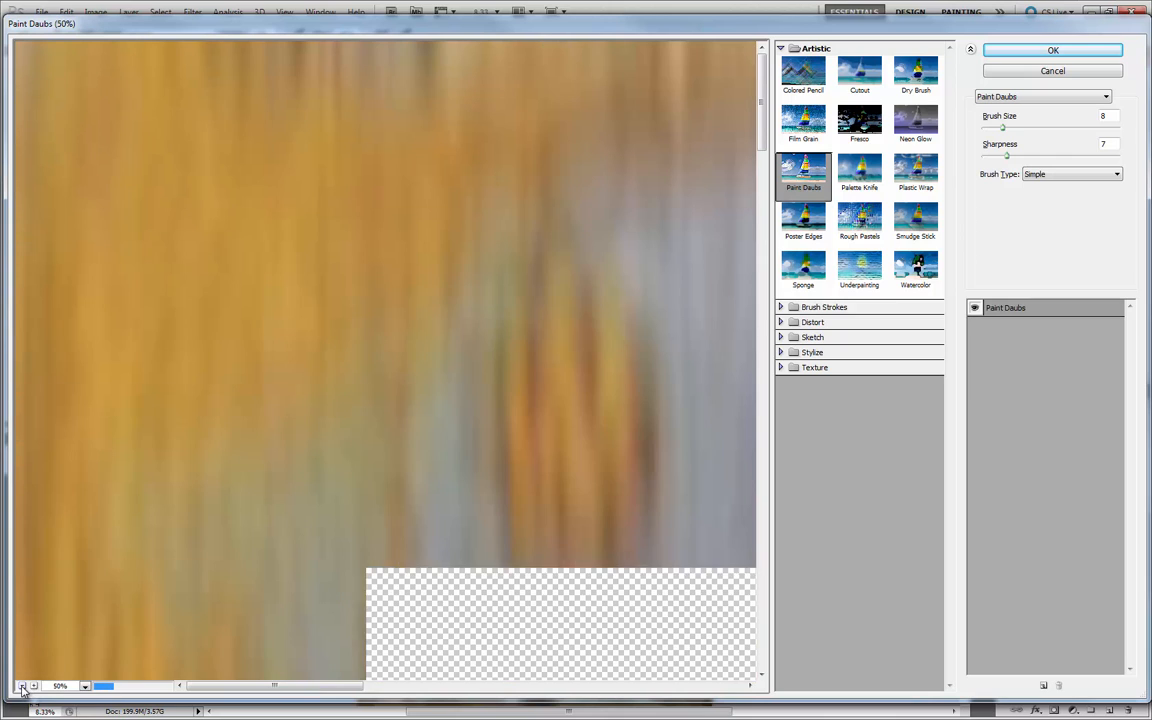
click(21, 687)
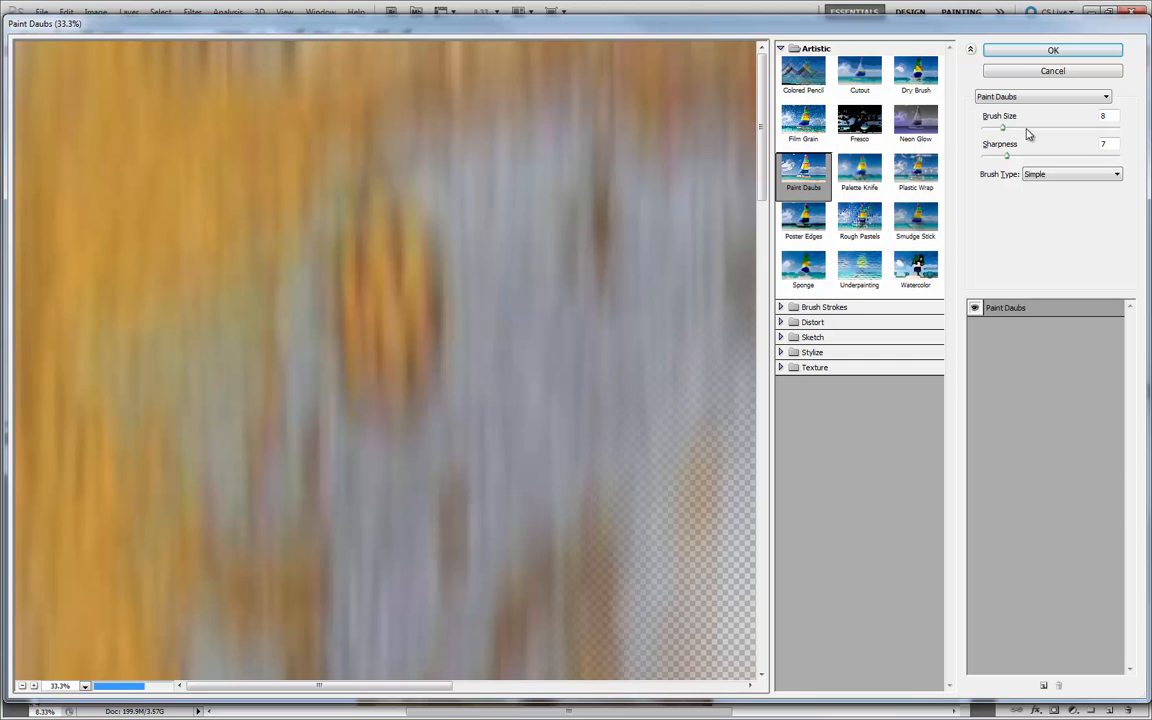
drag(1005, 132, 1046, 134)
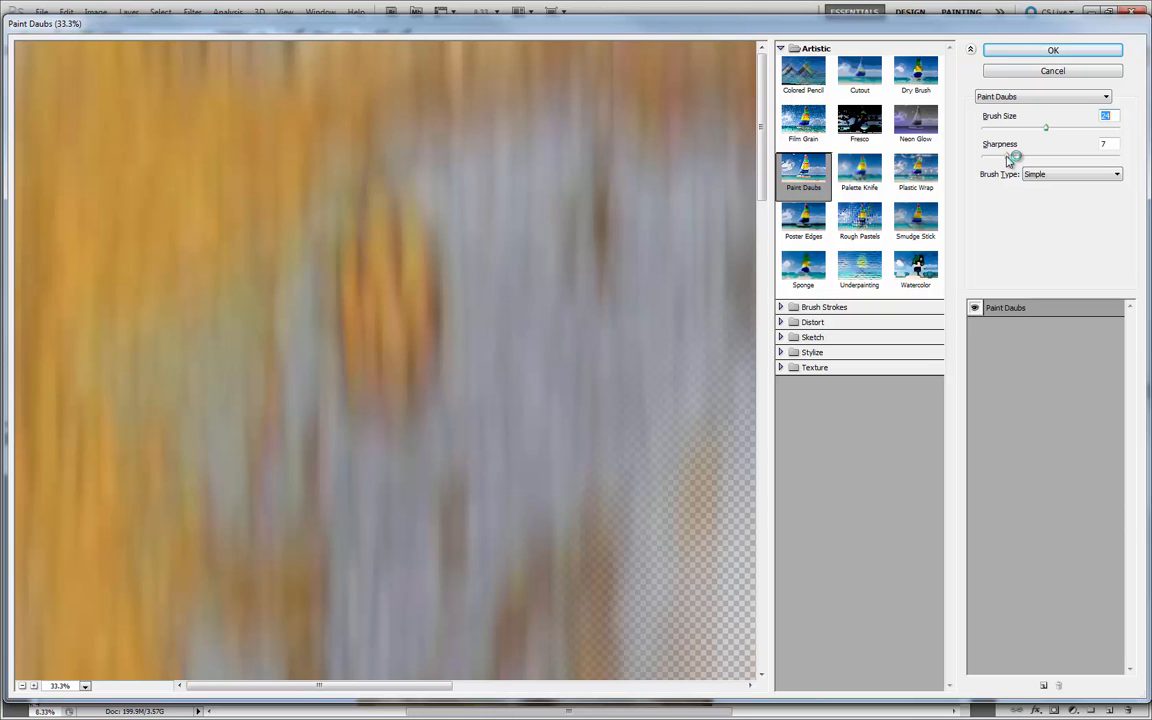
drag(1010, 160, 1053, 164)
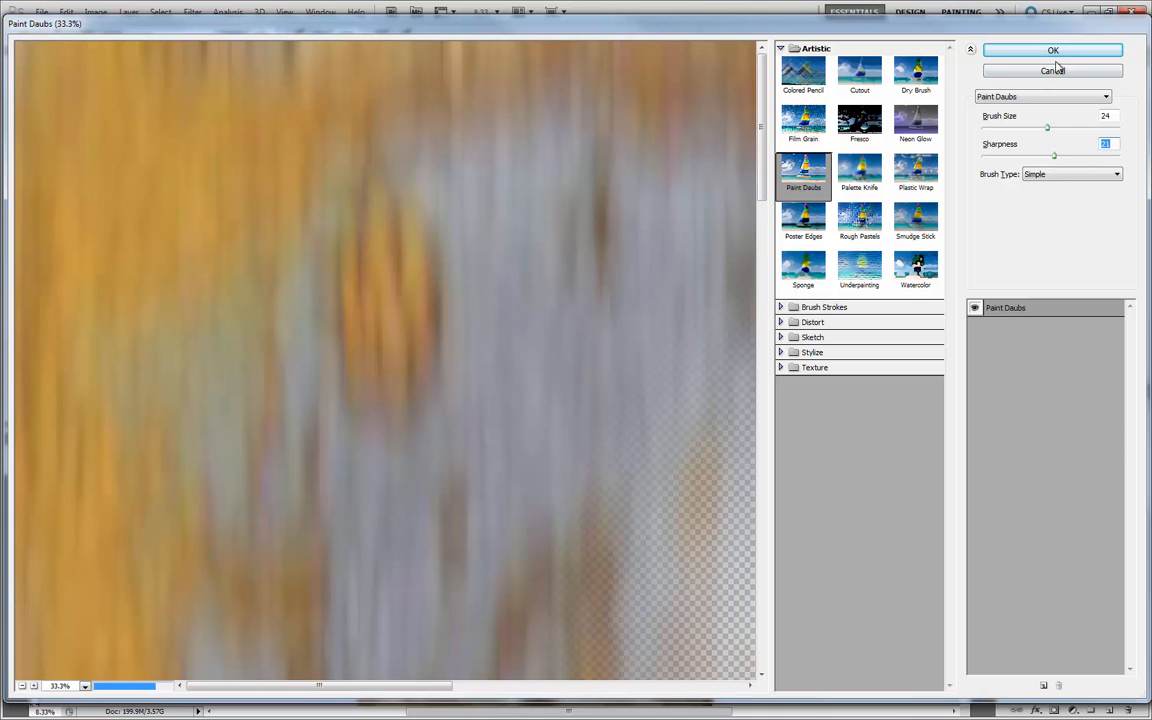
key(Return)
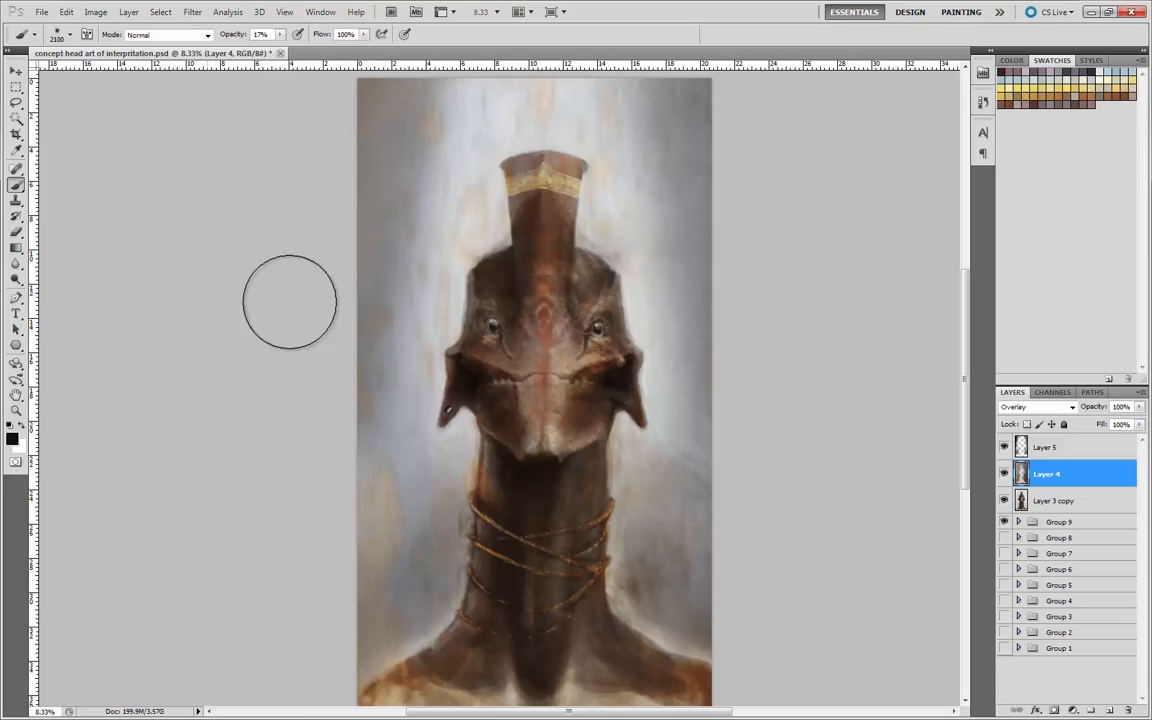
- Lightly erase Layer 3 copy over the creature's banded headpiece with the Eraser at 1500 pixels and 11% opacity
click(1058, 505)
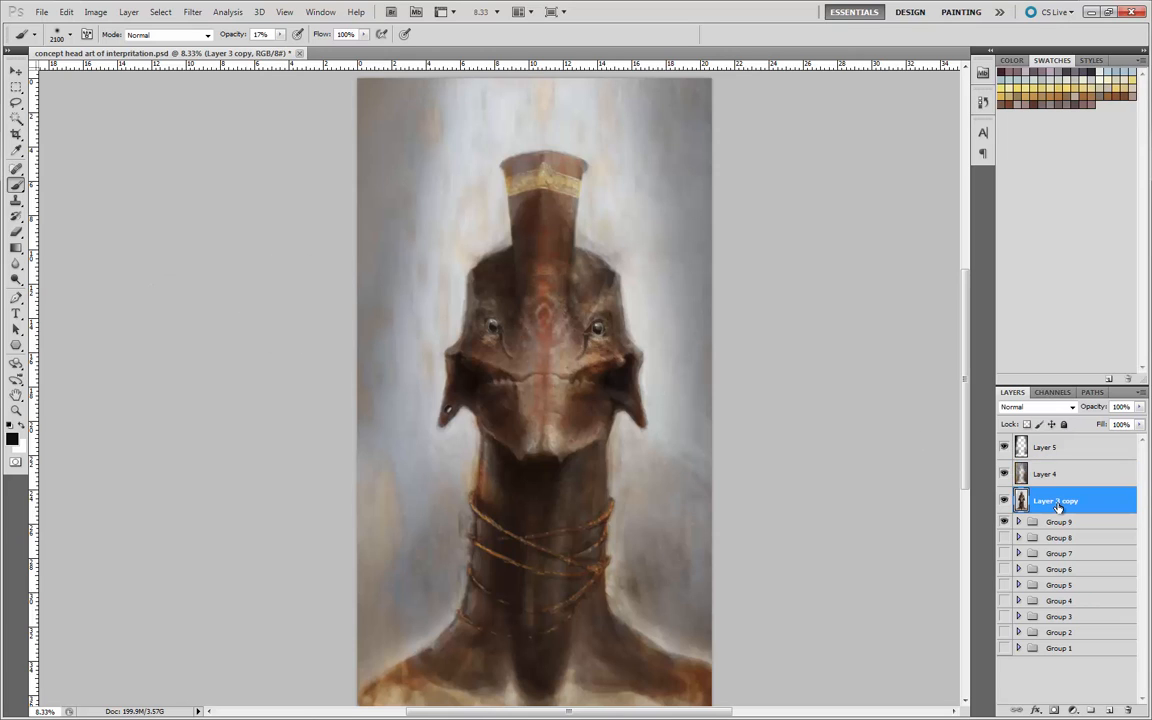
click(16, 231)
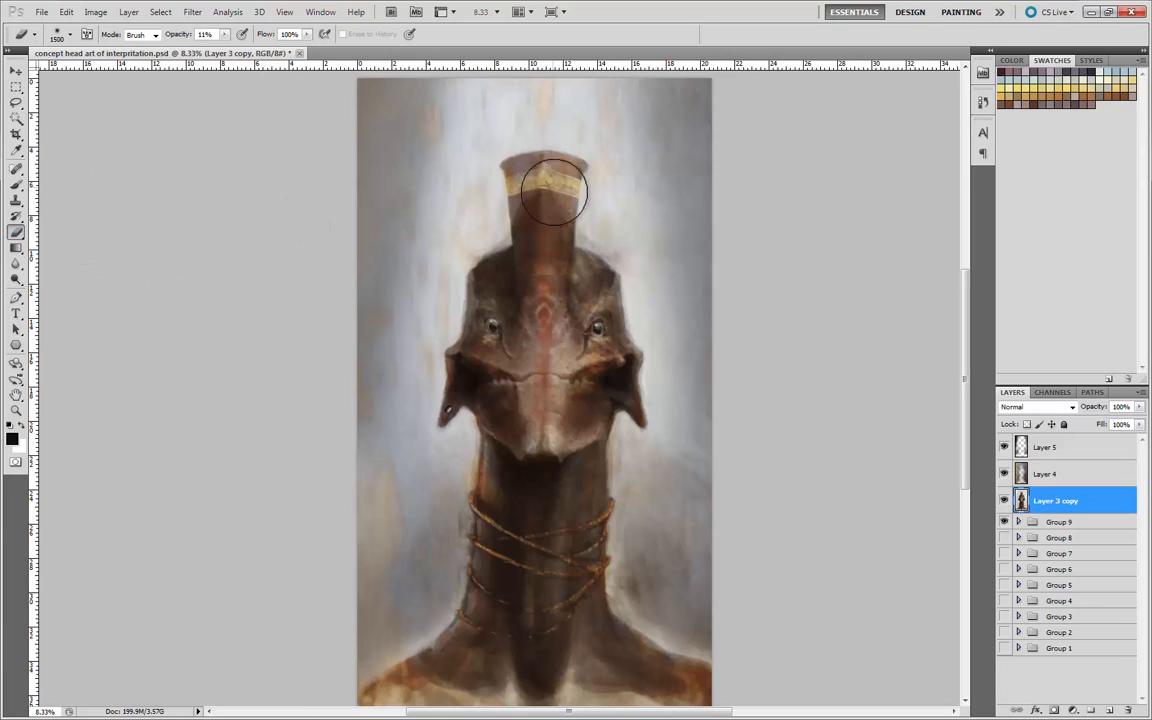
mouse_move(554, 192)
mouse_down()
mouse_move(537, 204)
mouse_move(541, 186)
mouse_move(538, 209)
mouse_move(539, 184)
mouse_move(527, 195)
mouse_move(537, 200)
mouse_move(521, 187)
mouse_move(537, 186)
mouse_move(528, 178)
mouse_move(535, 218)
mouse_move(527, 200)
mouse_move(527, 212)
mouse_up()
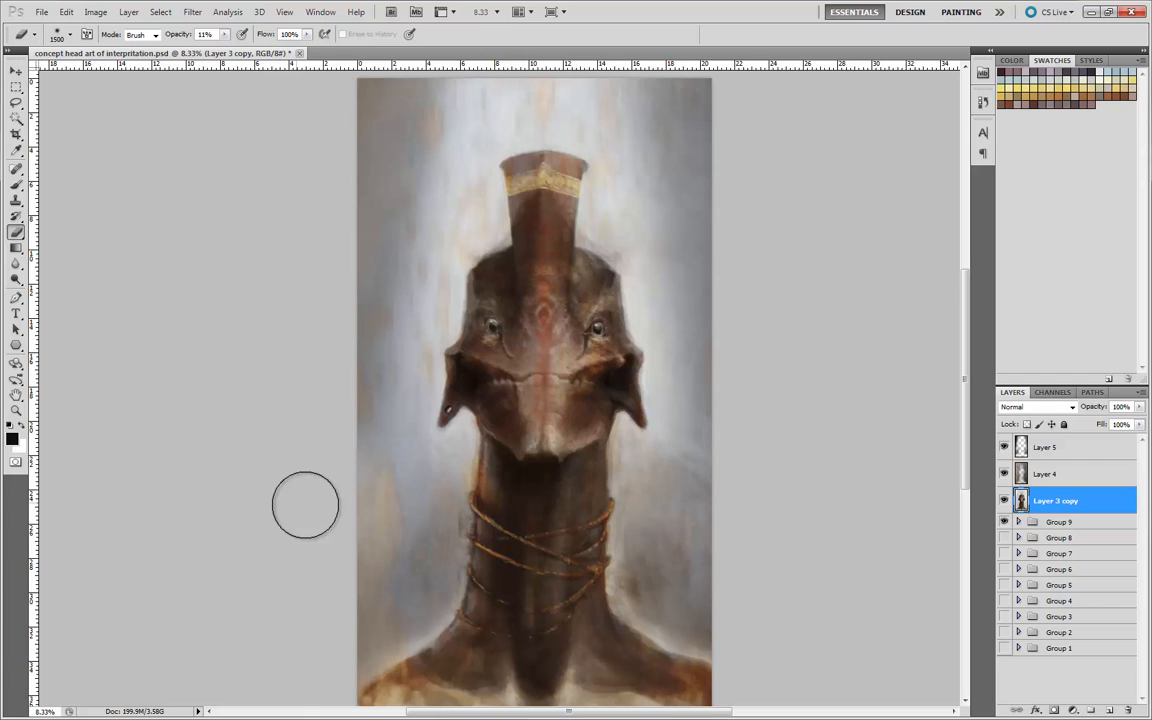
mouse_move(275, 594)
mouse_down()
mouse_move(292, 561)
mouse_move(292, 605)
mouse_move(298, 568)
mouse_up()
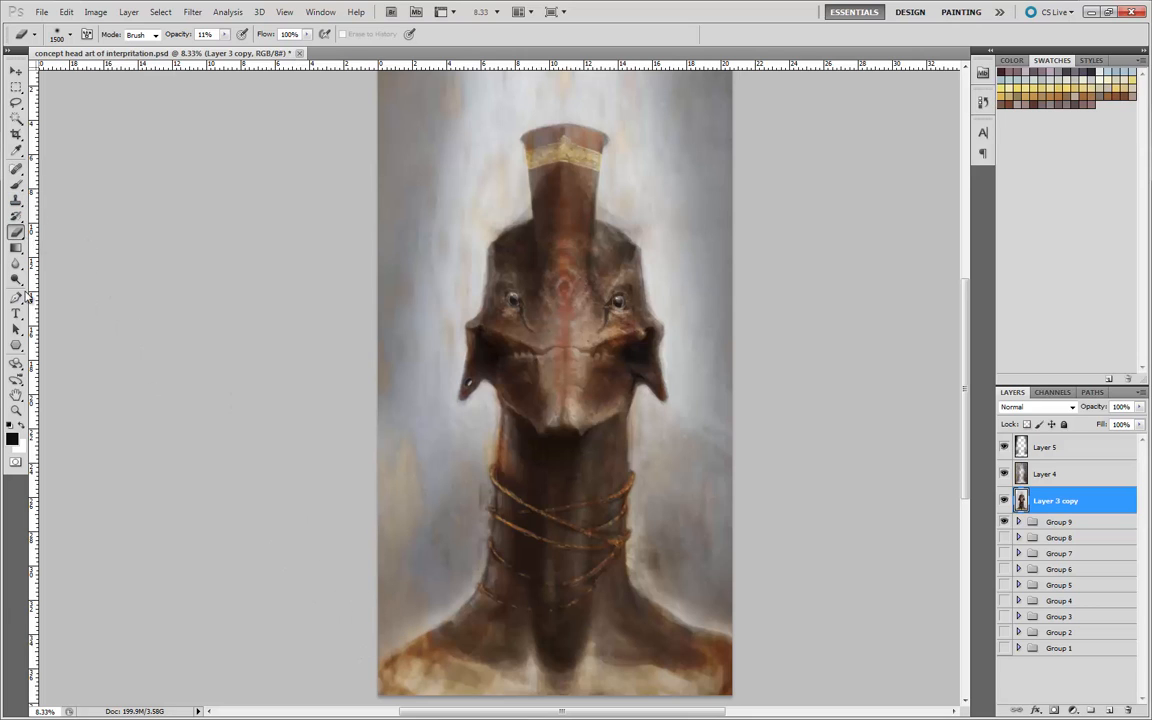
- Crop a narrow strip off the top of the canvas, keeping its full width and bottom edge
click(16, 133)
drag(810, 703, 322, 74)
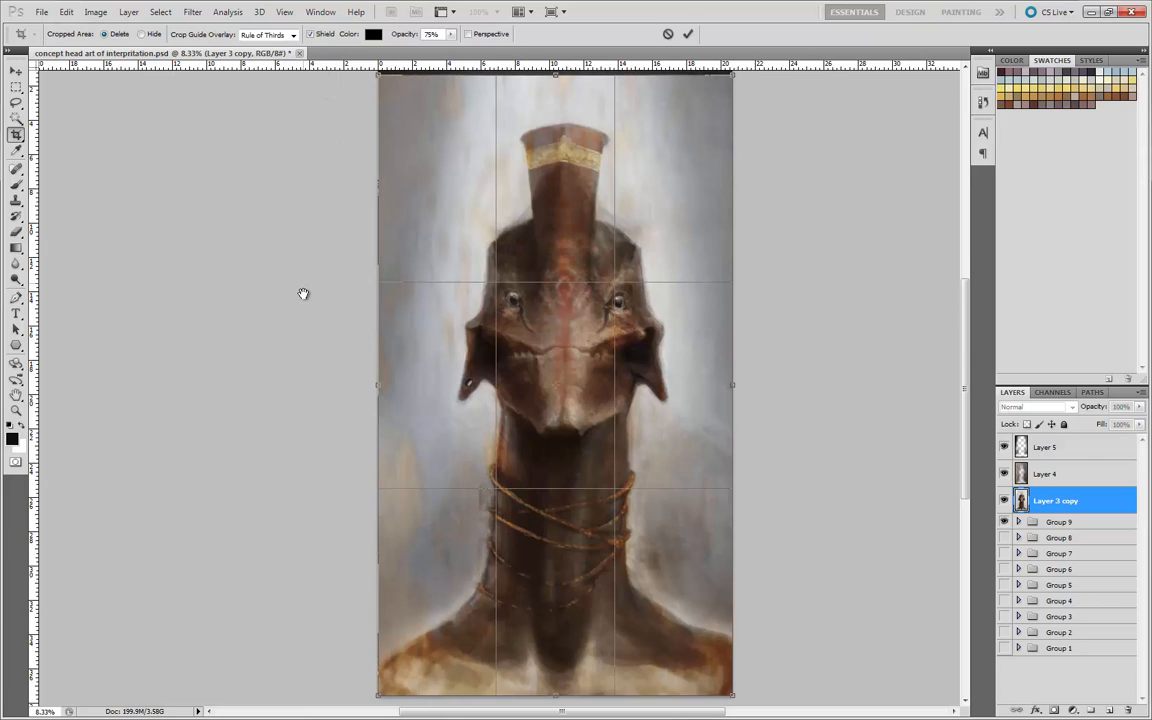
scroll(303, 300, up, 3)
drag(552, 133, 552, 126)
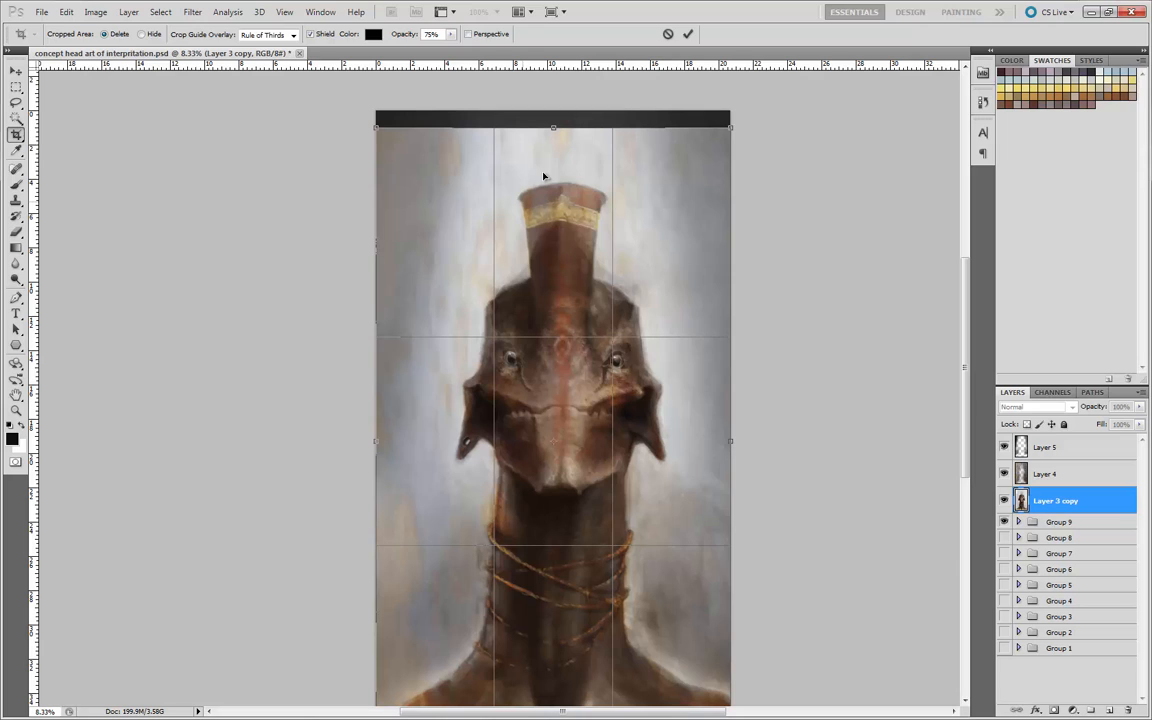
key(Return)
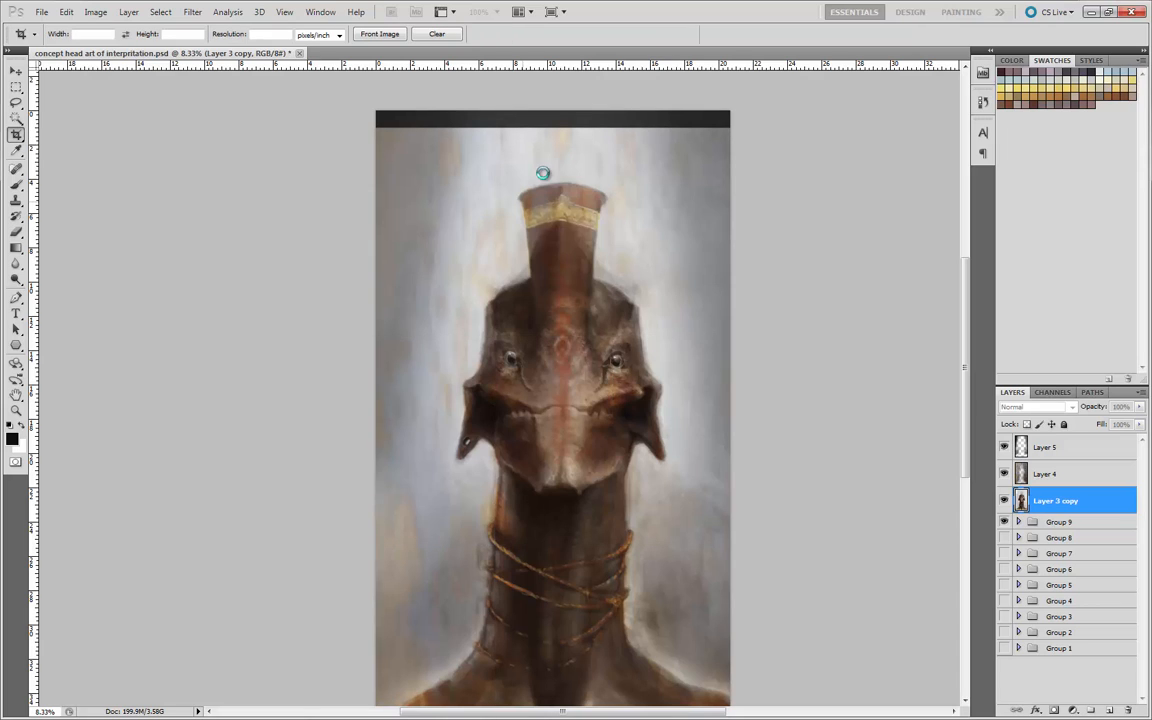